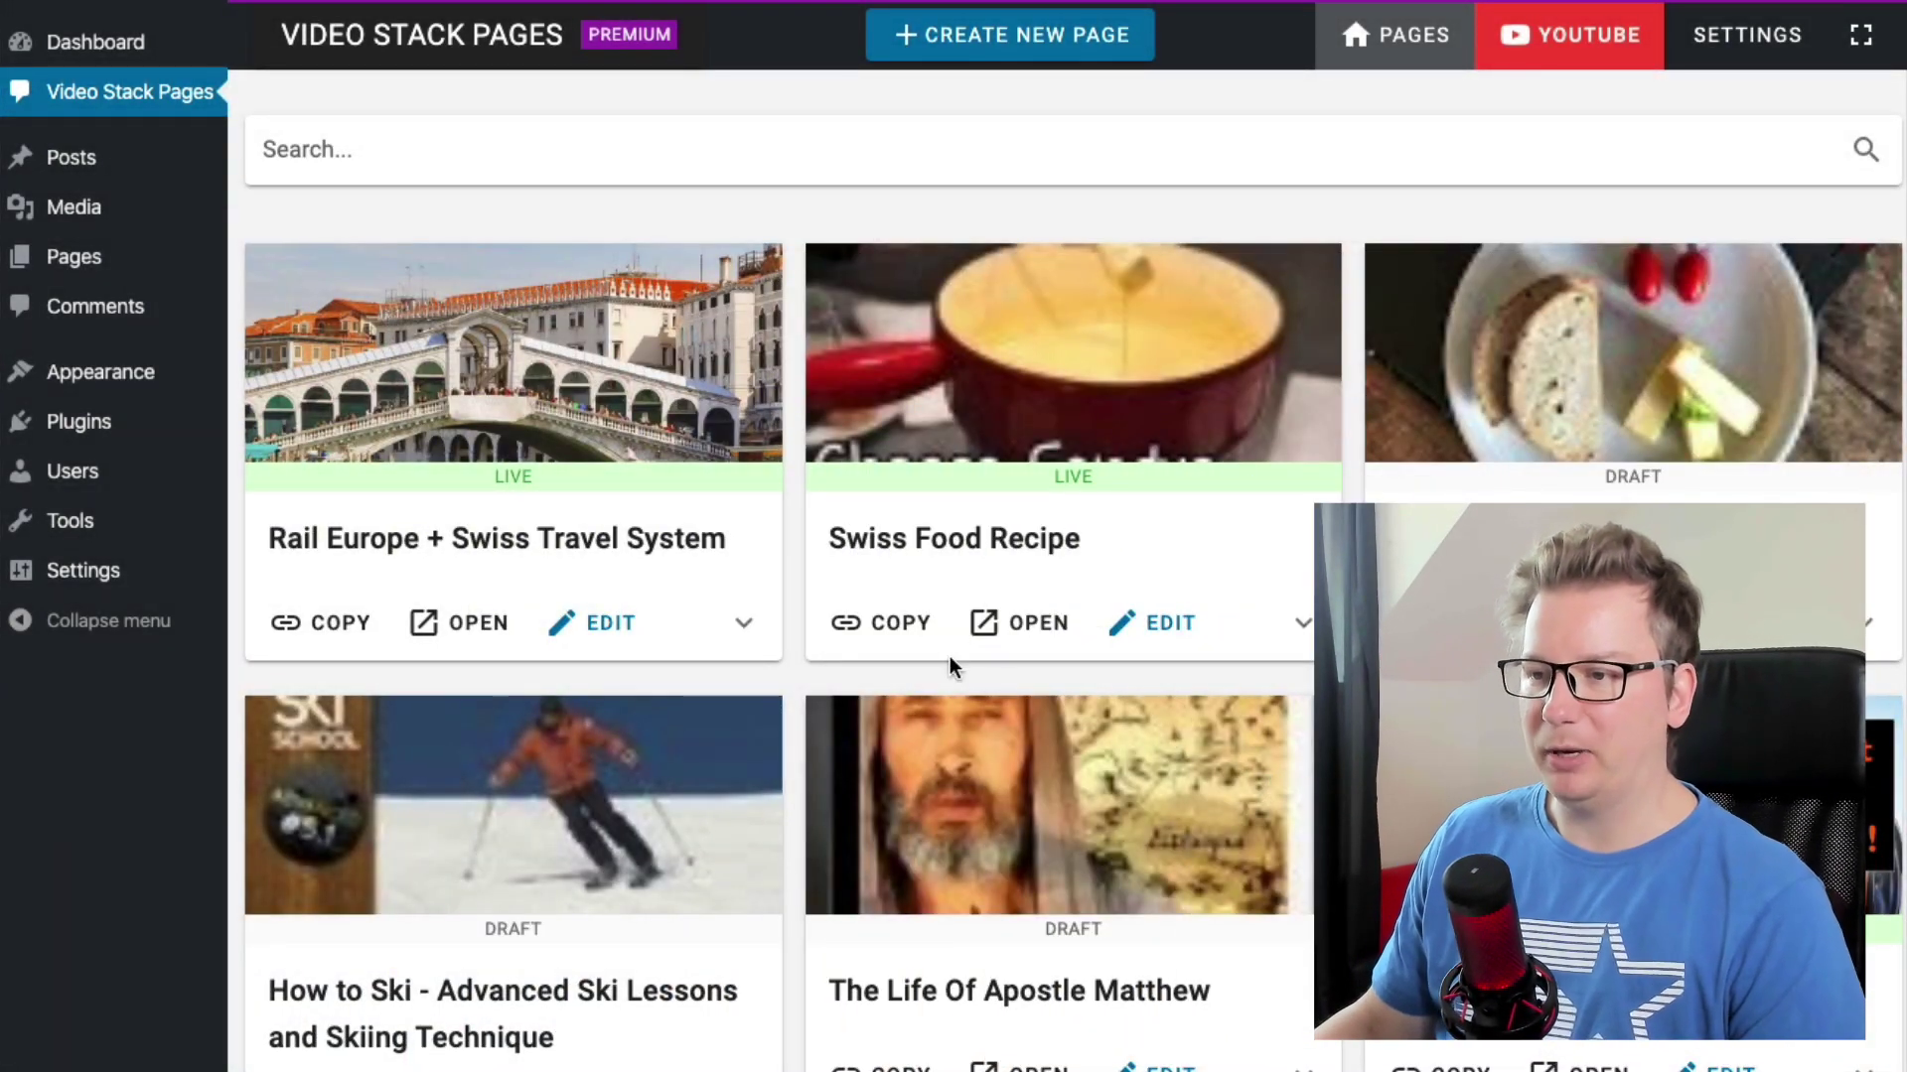
# - Open the Rail Europe + Swiss Travel System page for editing and turn off Start Collapsed in its stack options, keeping Can Collapse All on
pyautogui.click(611, 343)
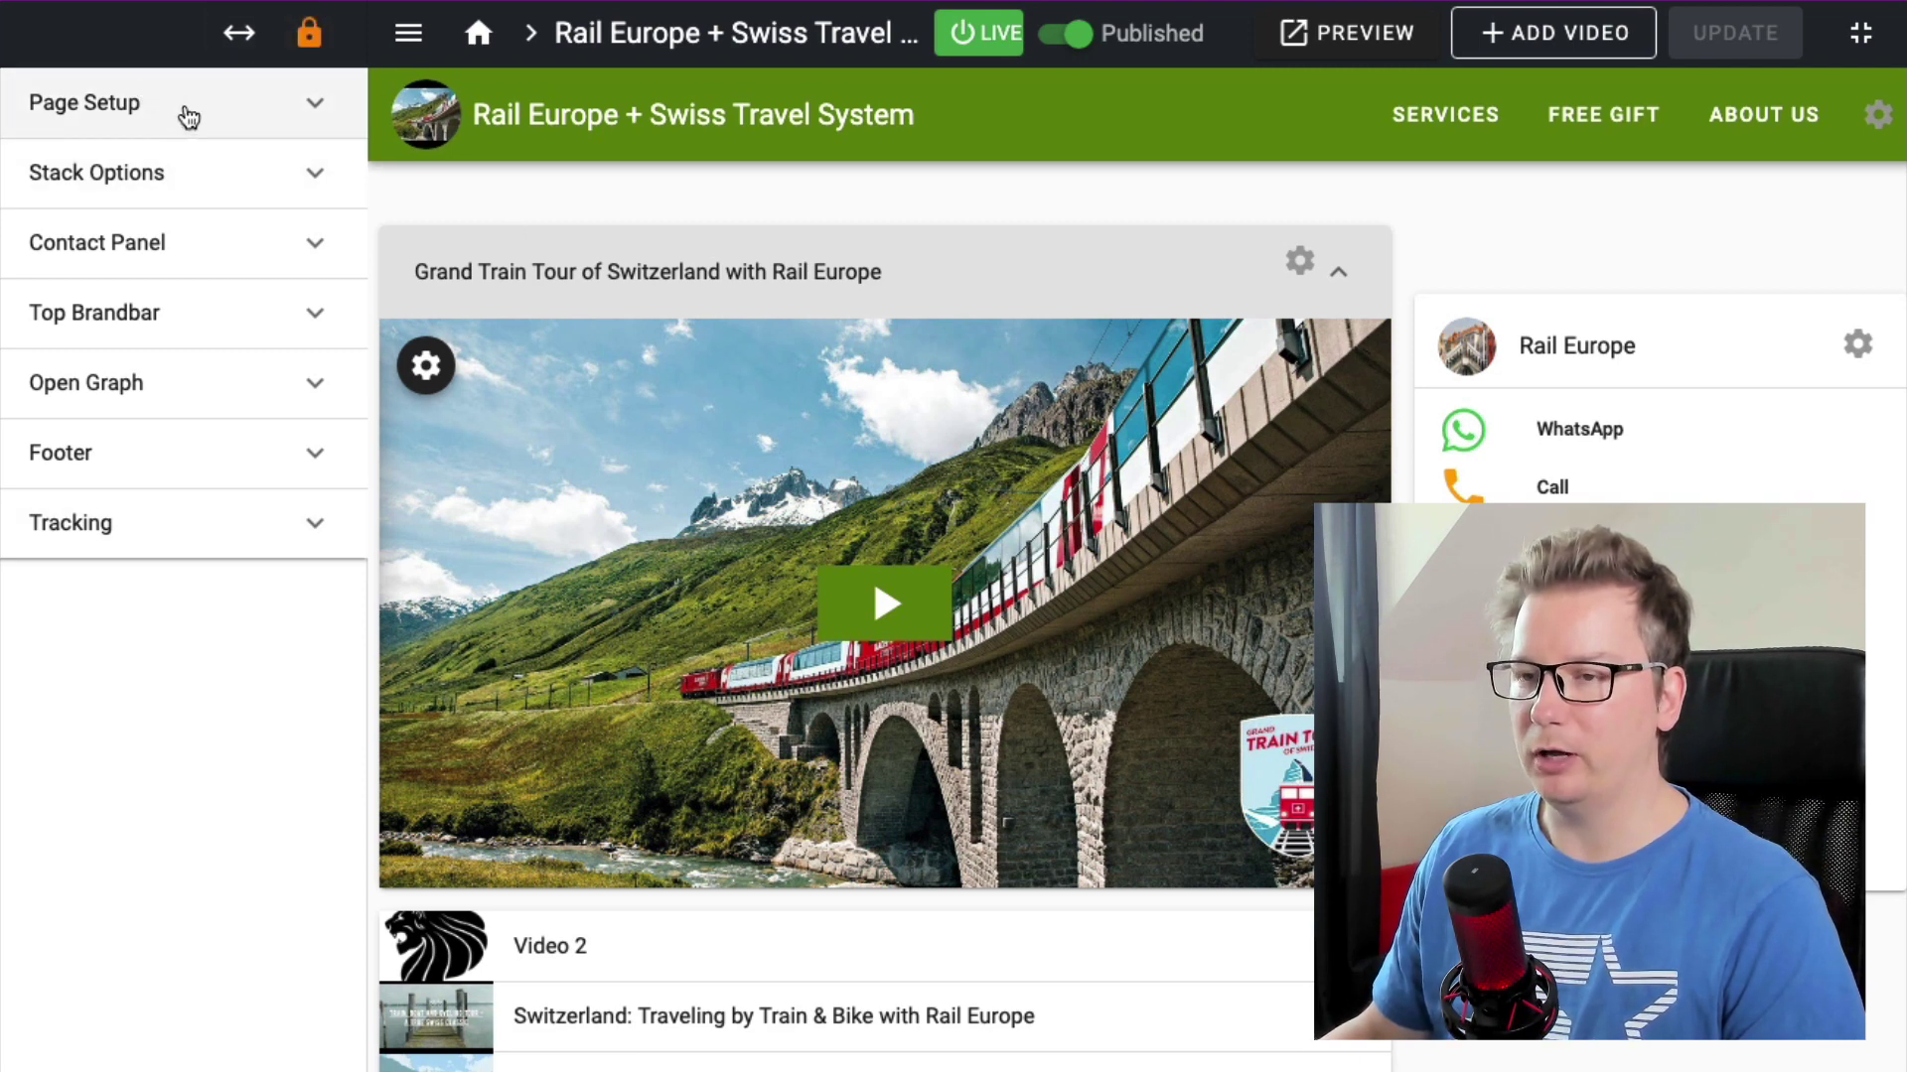
pyautogui.click(205, 177)
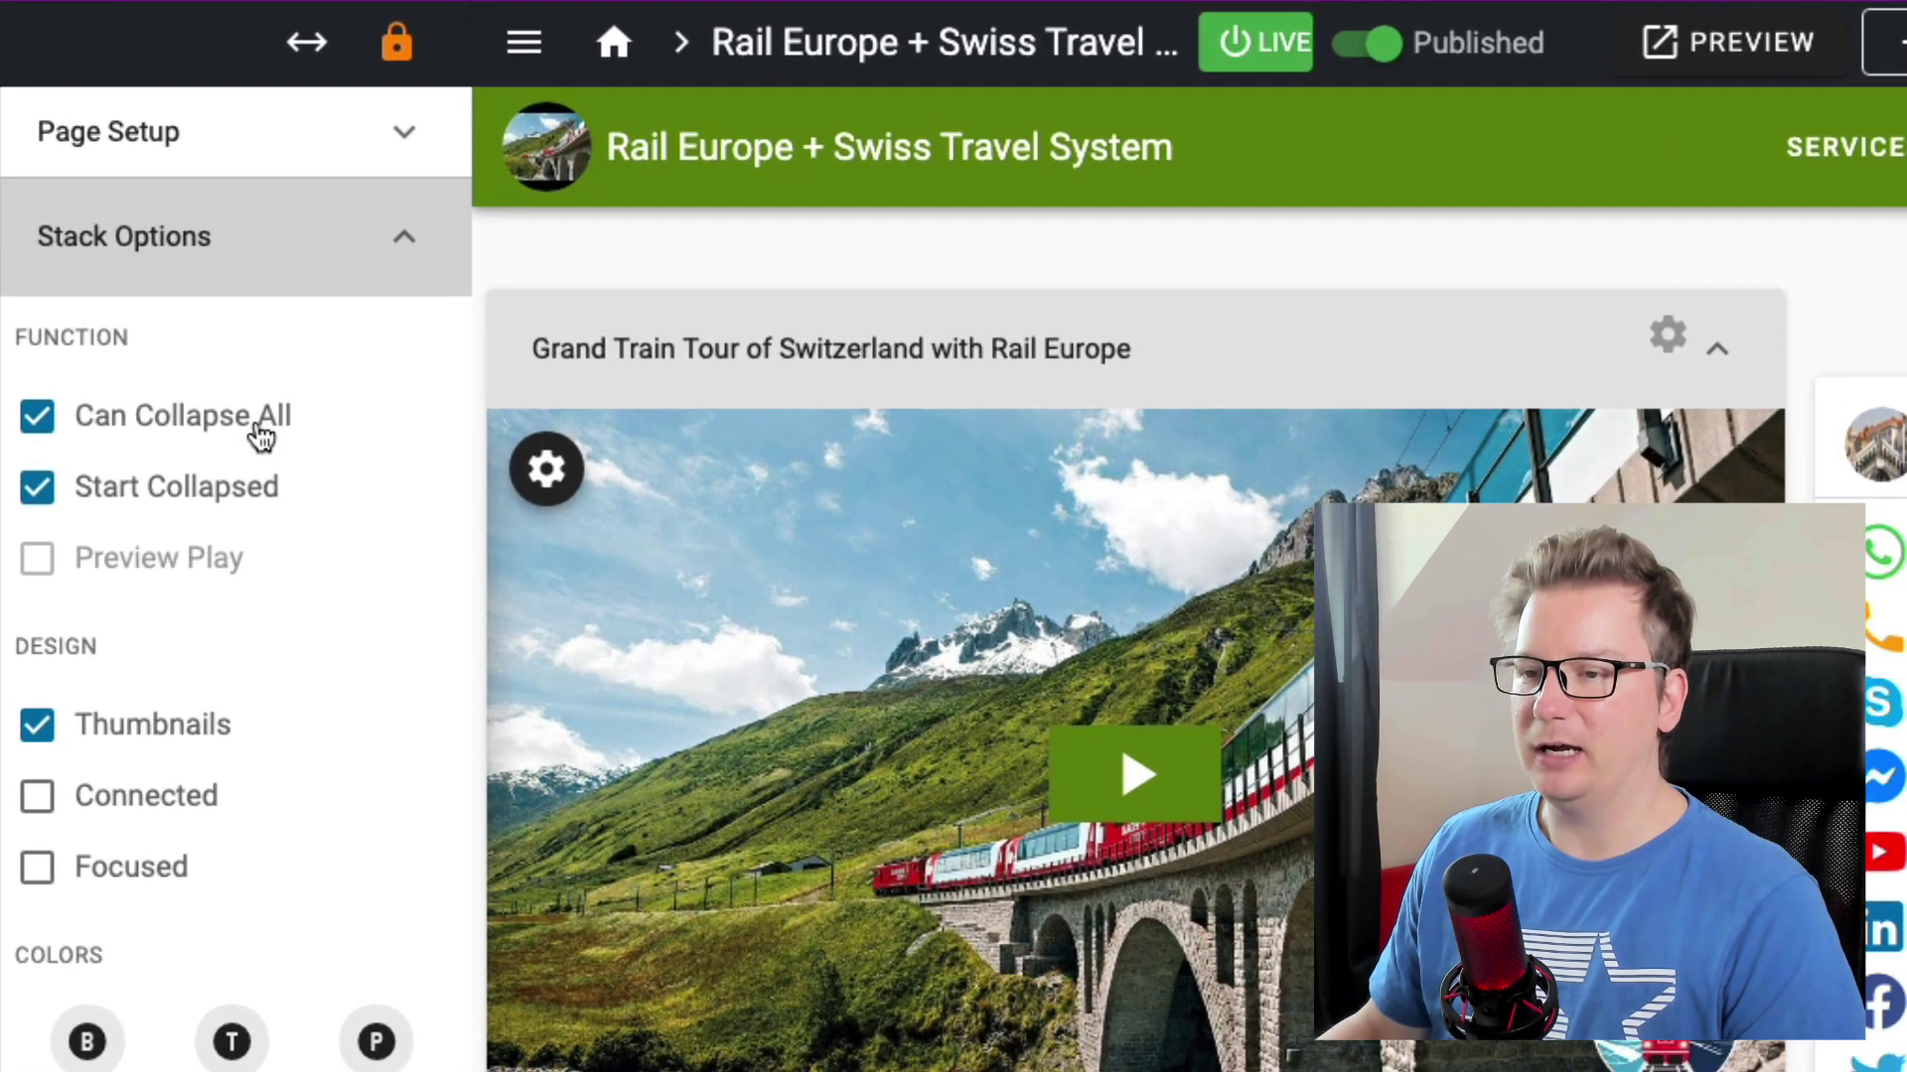
pyautogui.click(242, 492)
pyautogui.click(255, 434)
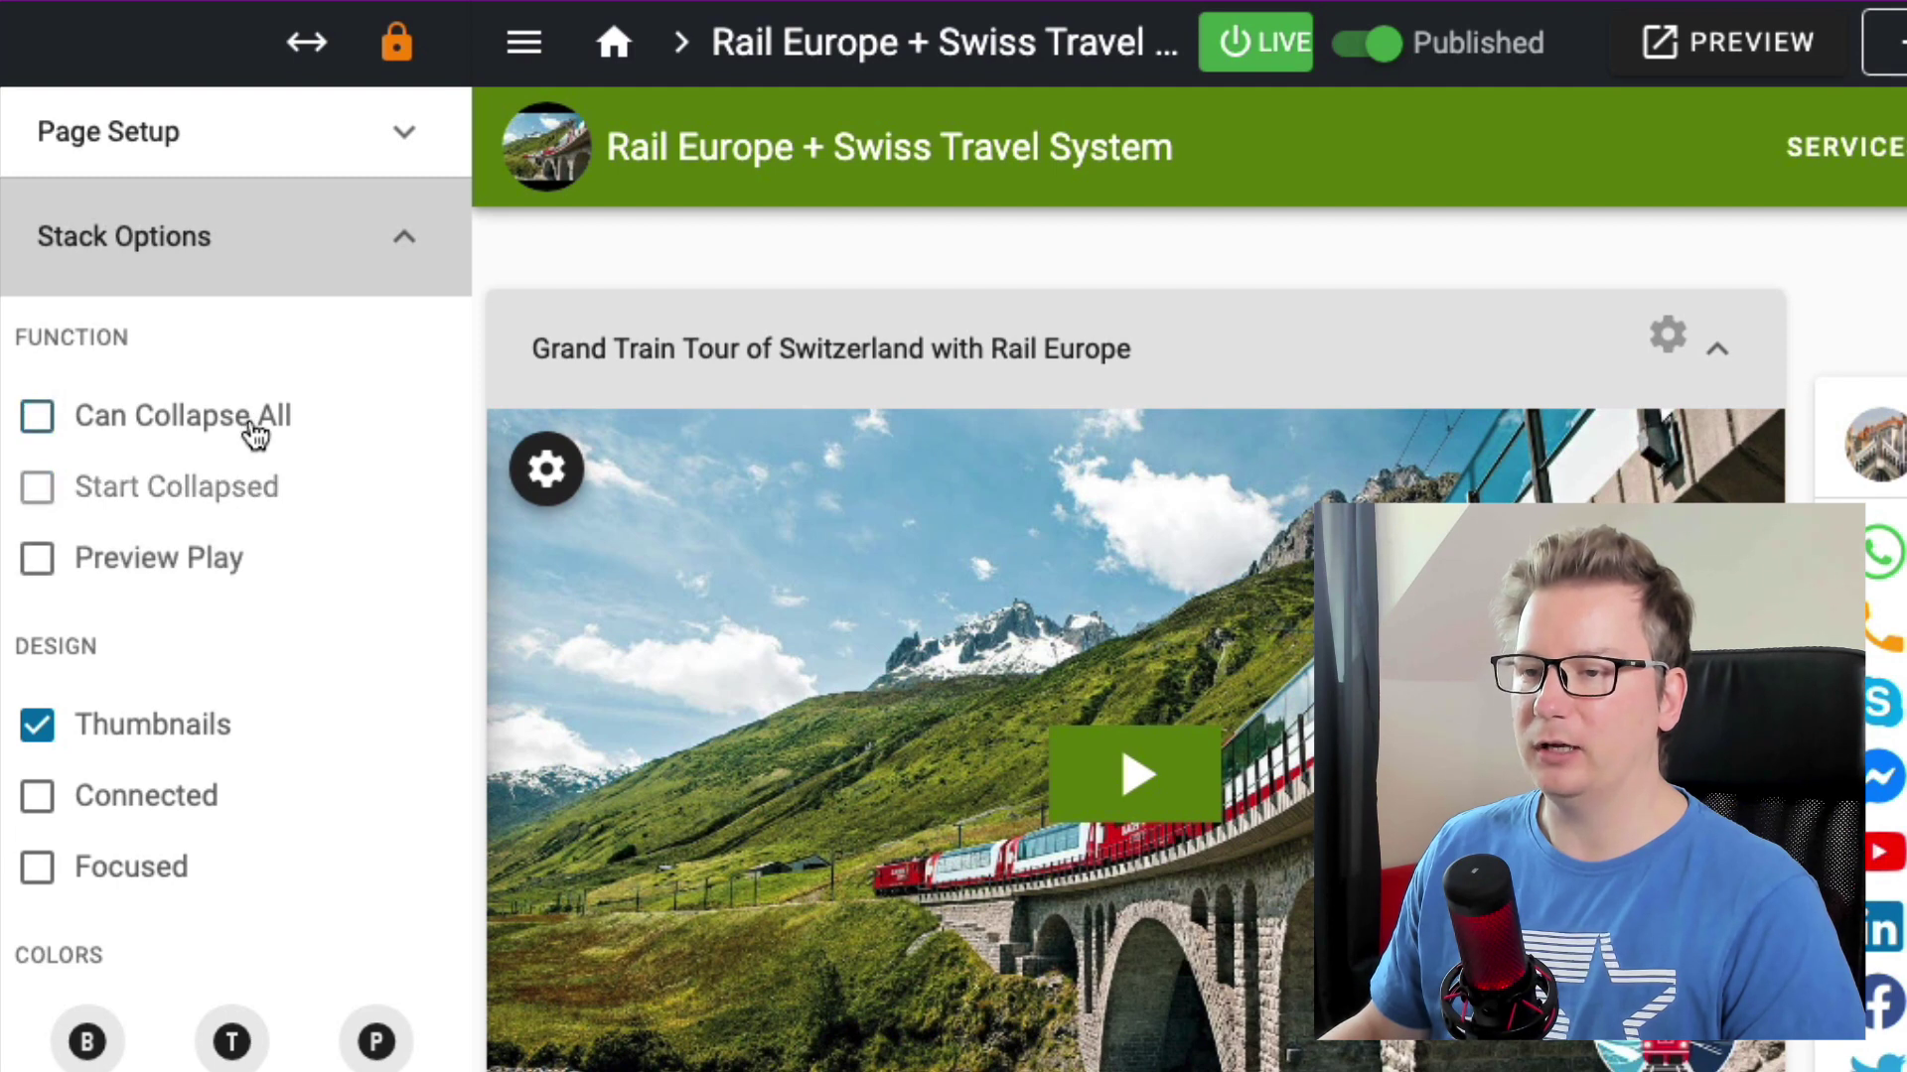
pyautogui.click(263, 427)
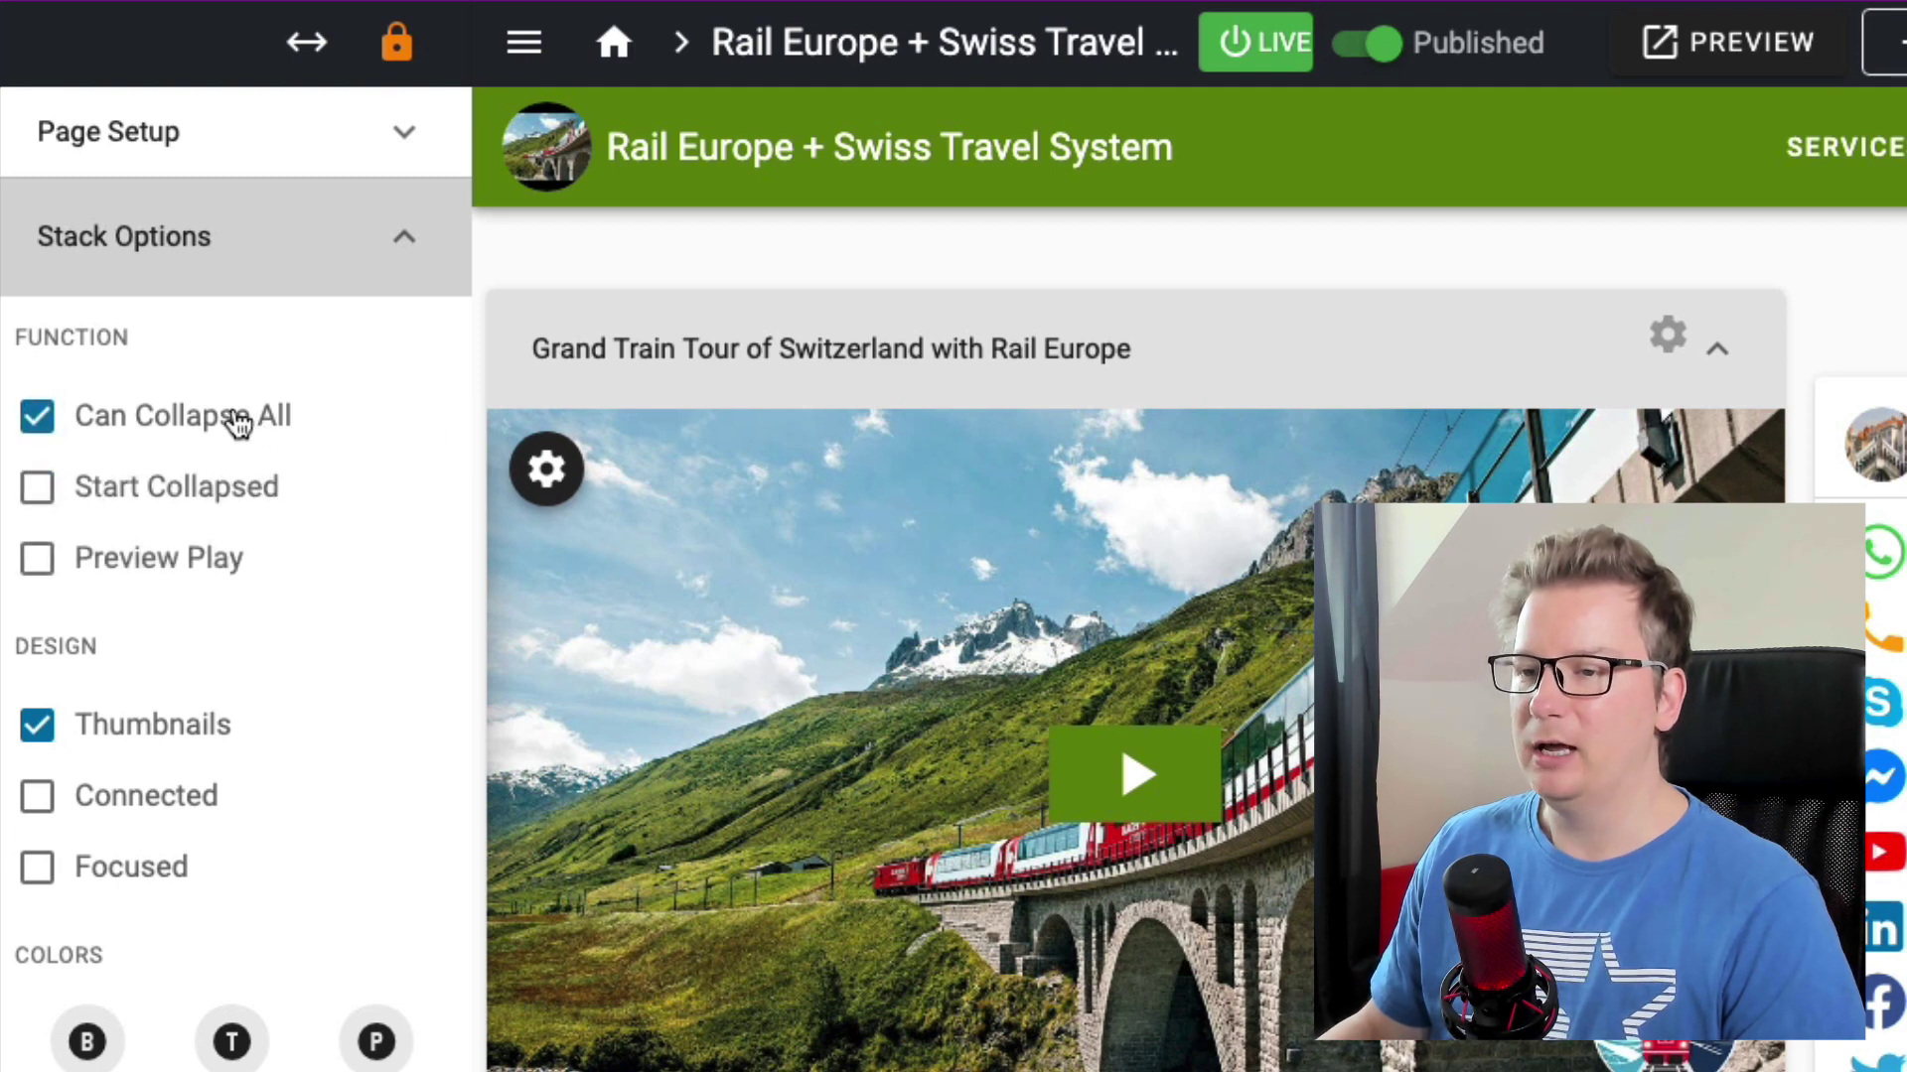
# - Collapse the open video and move "All the Basics about Traveling in Switzerland" to the first place in the video stack
pyautogui.click(861, 383)
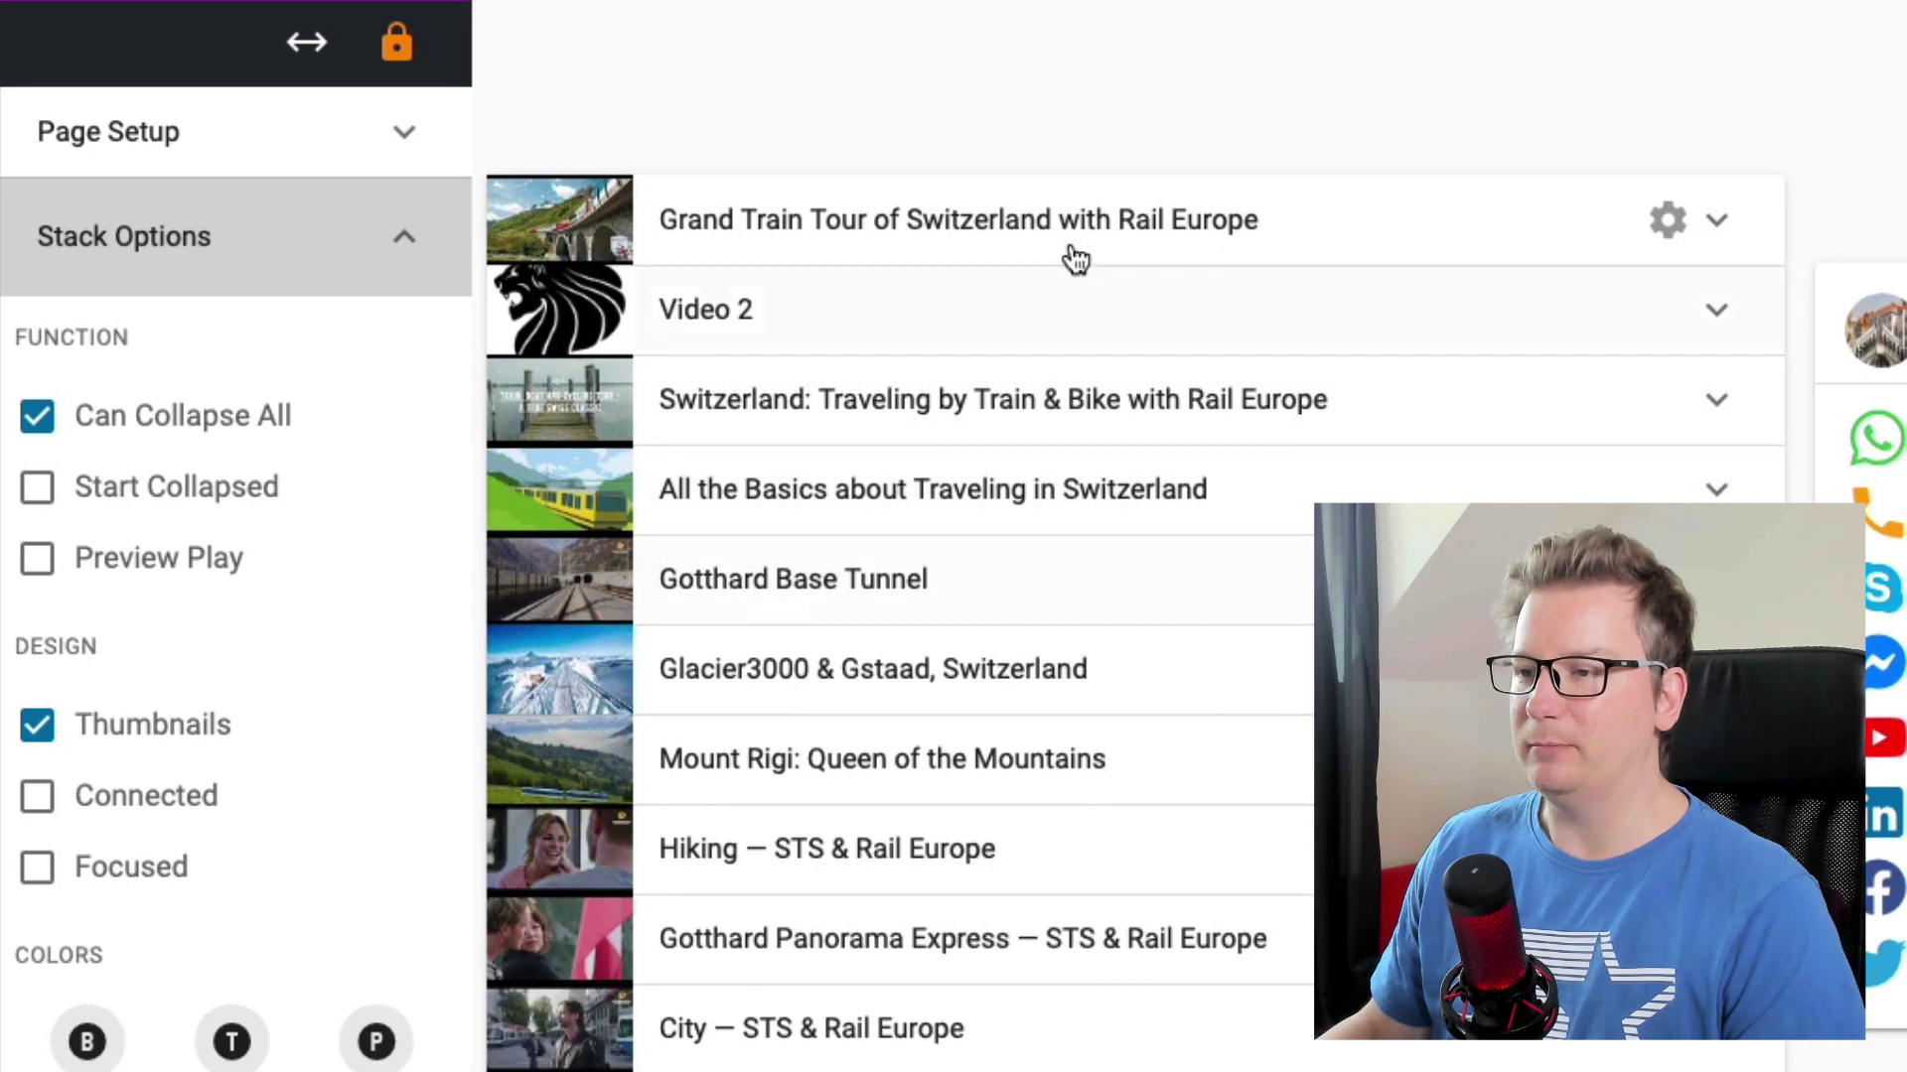
pyautogui.click(1075, 260)
pyautogui.click(1065, 194)
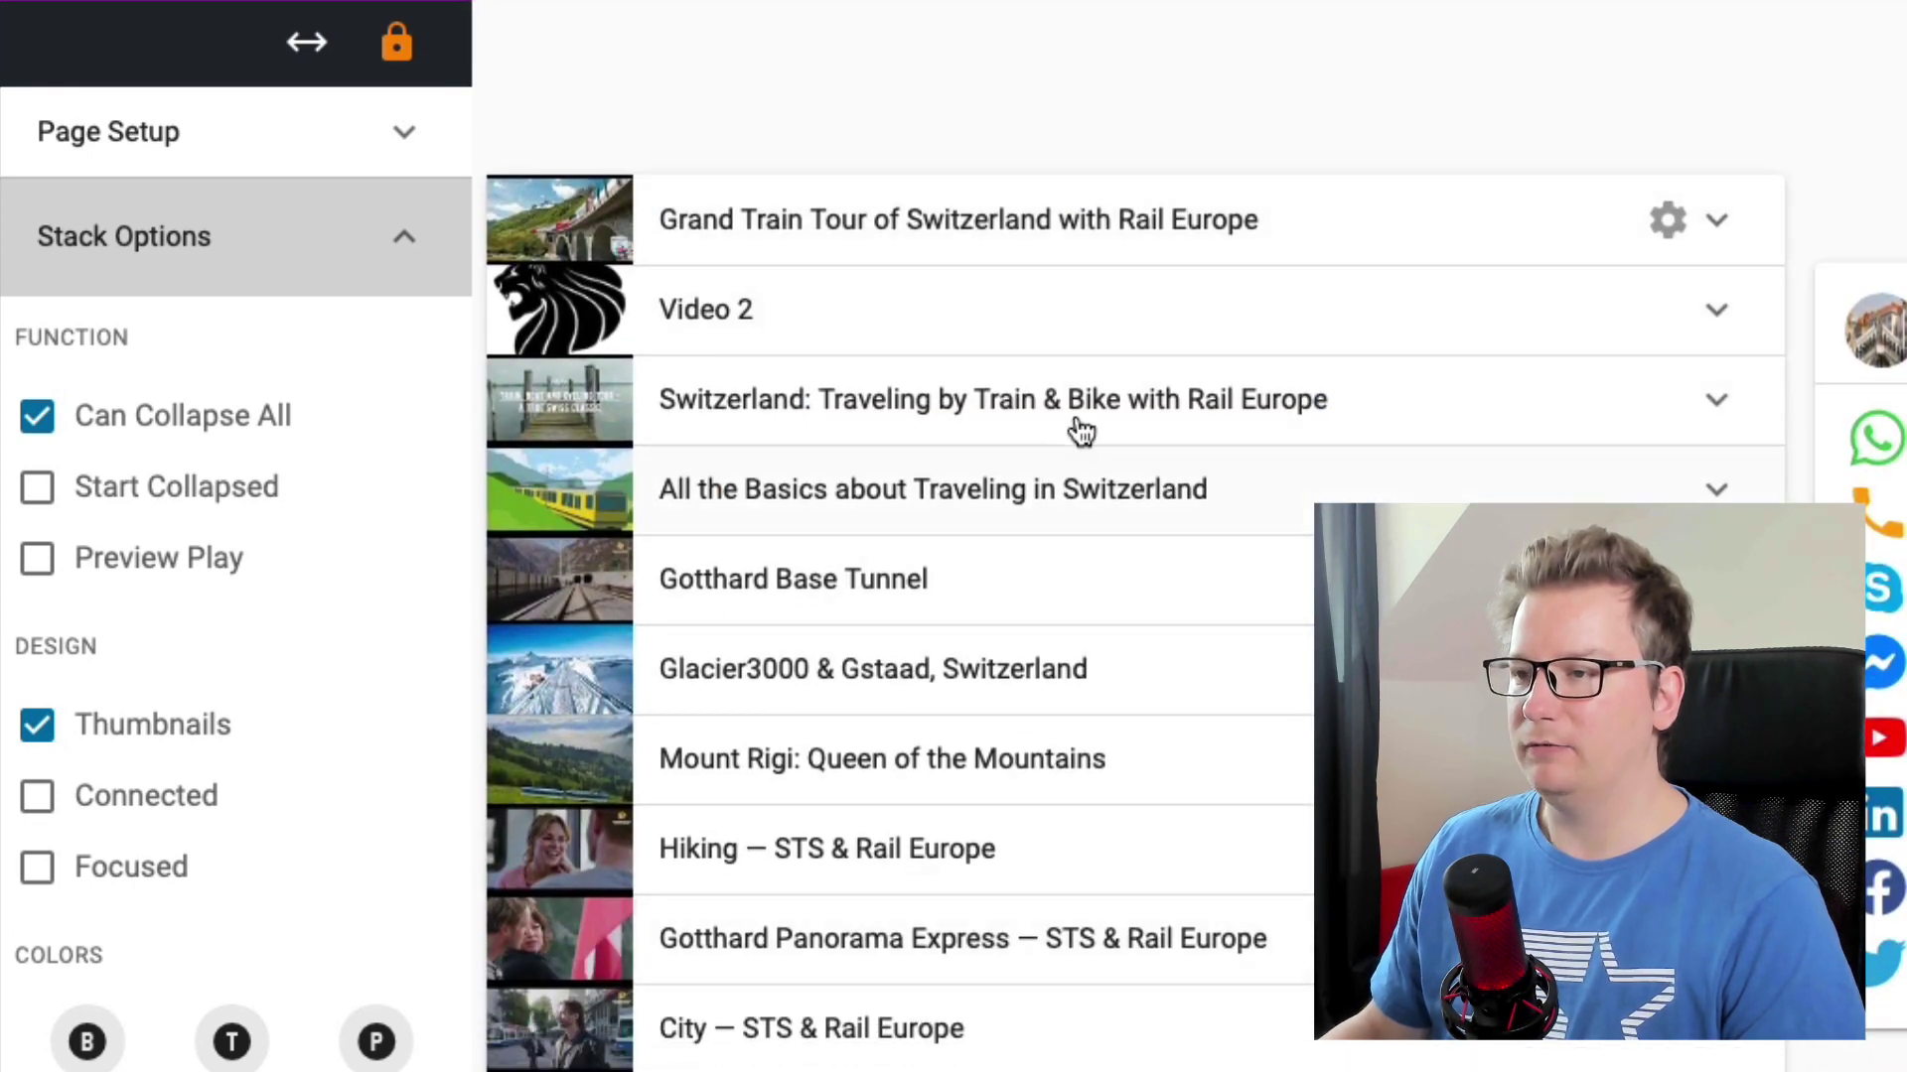
pyautogui.moveTo(1107, 502); pyautogui.dragTo(1119, 242)
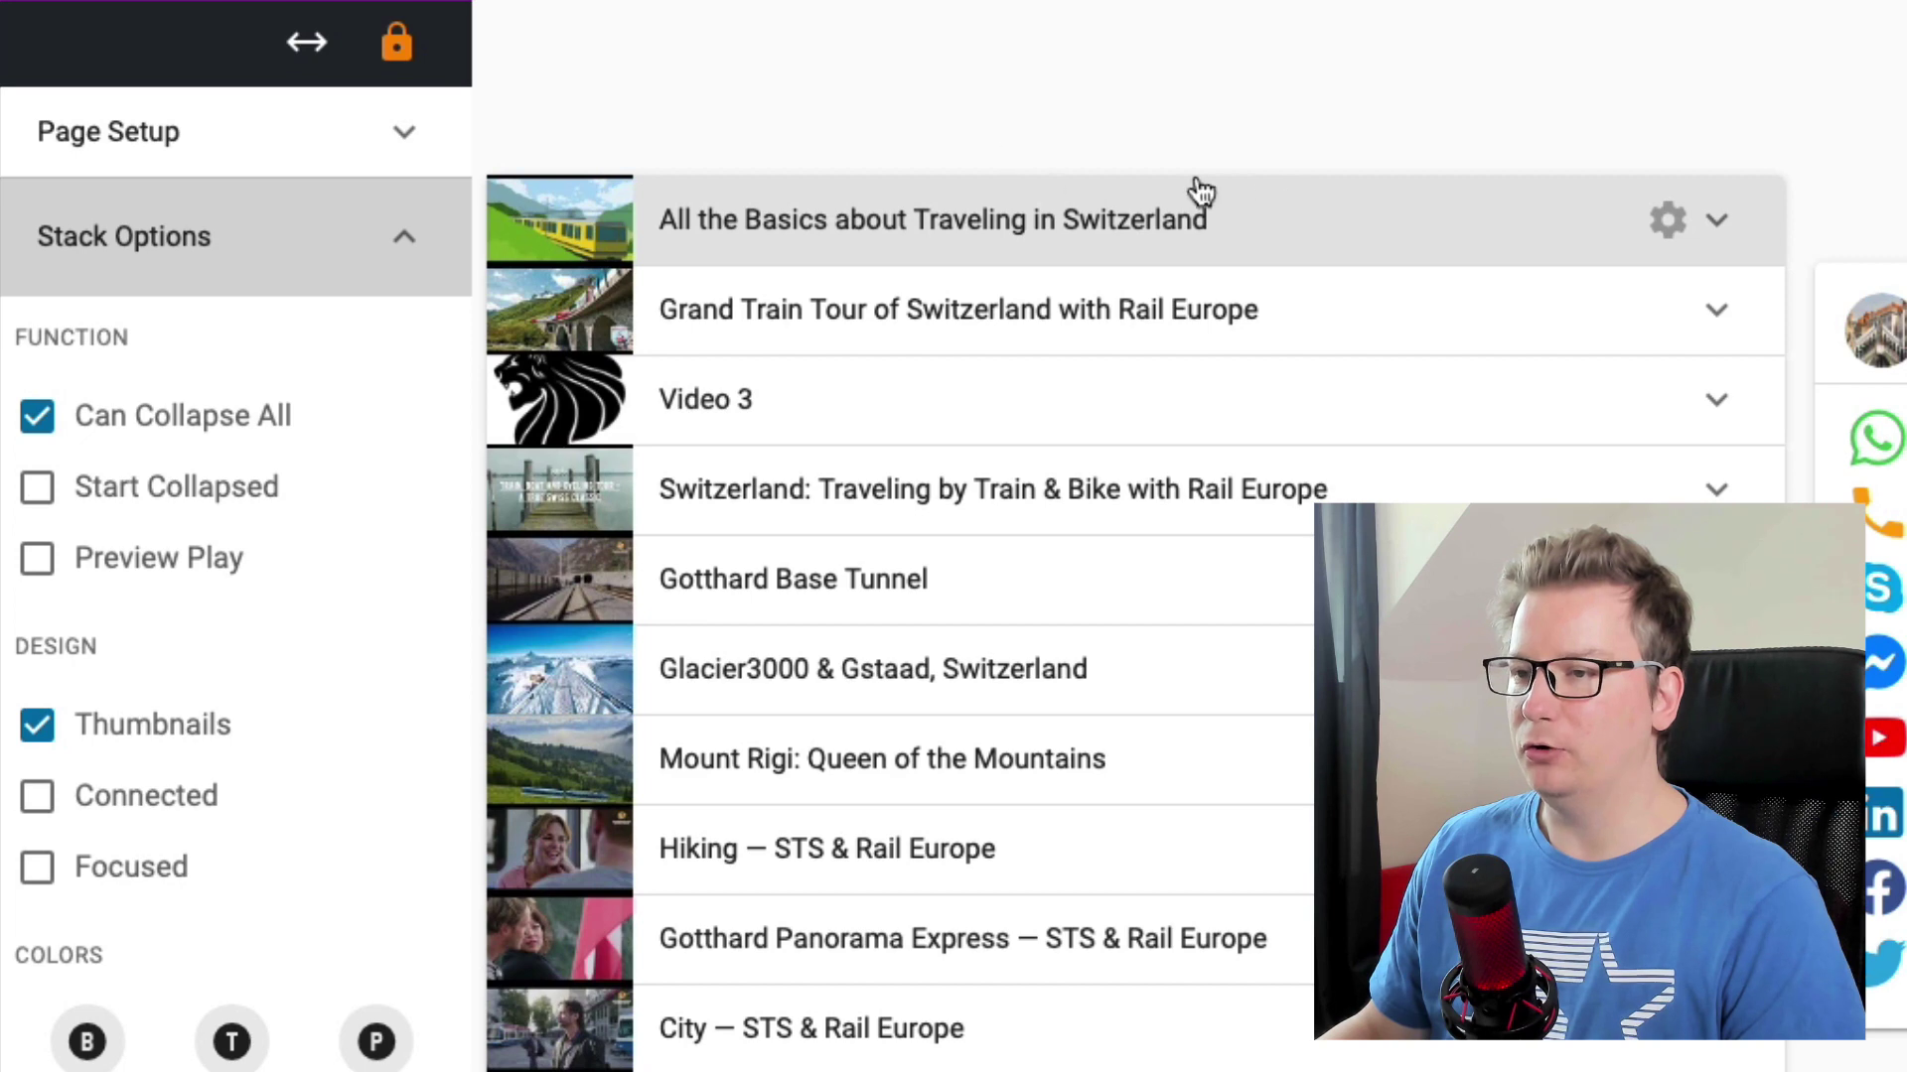
pyautogui.scroll(1, 1222, 303)
pyautogui.scroll(3, 1222, 303)
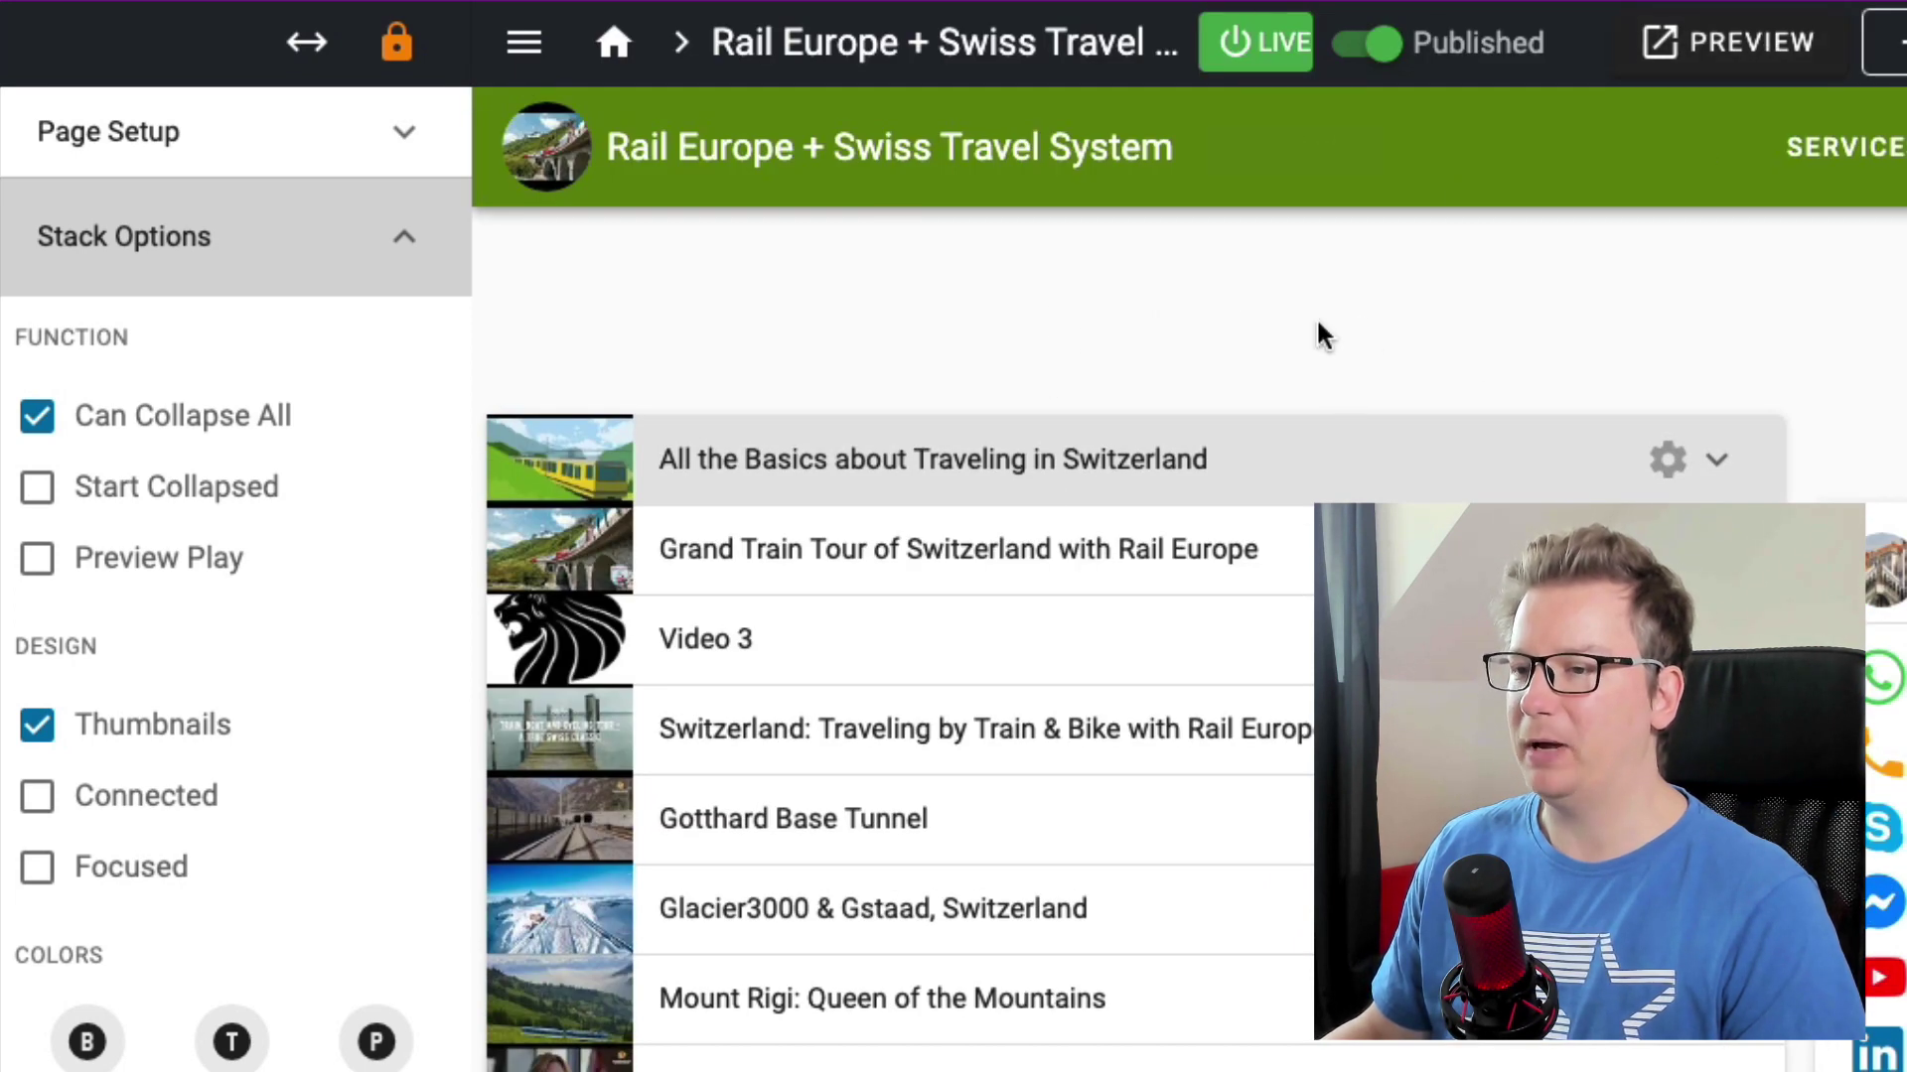
# - Turn off Can Collapse All and preview the live page, looking over the video stack with Video 3 expanded
pyautogui.click(162, 429)
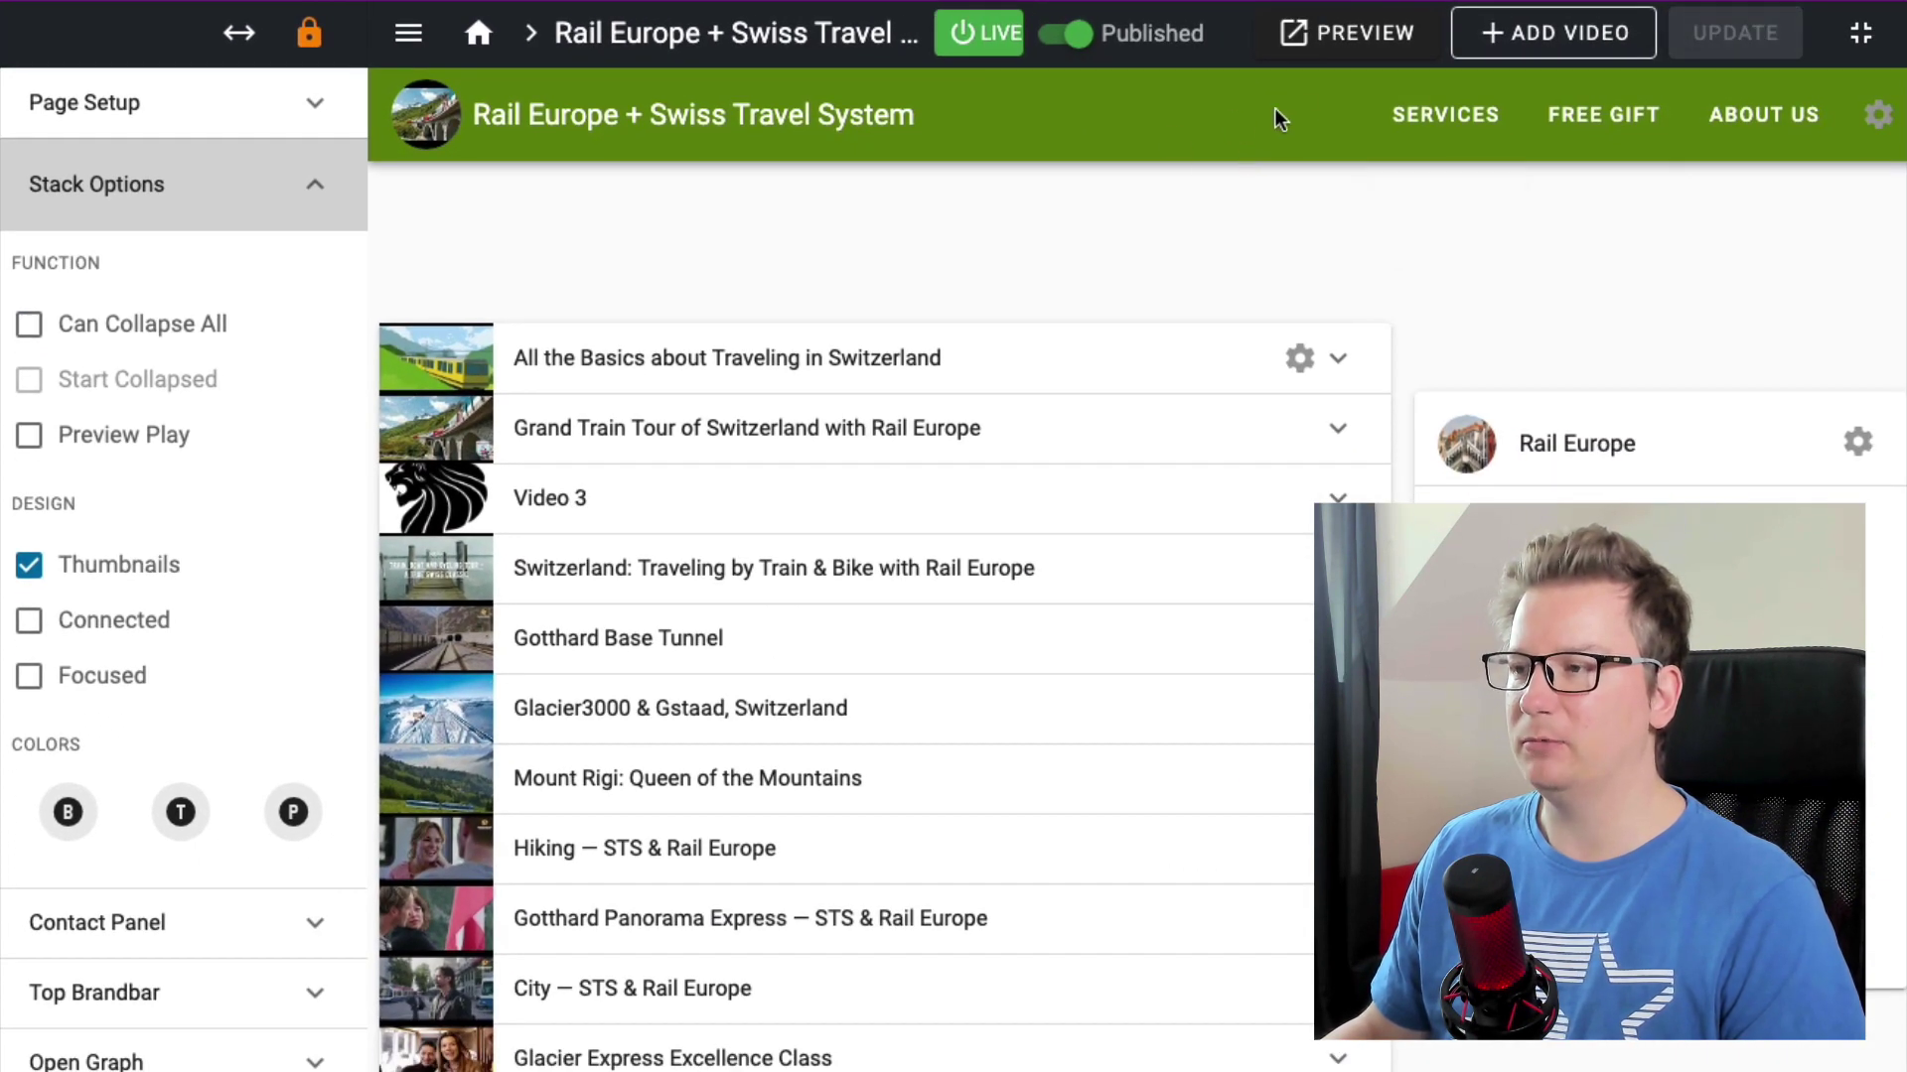
pyautogui.click(1345, 33)
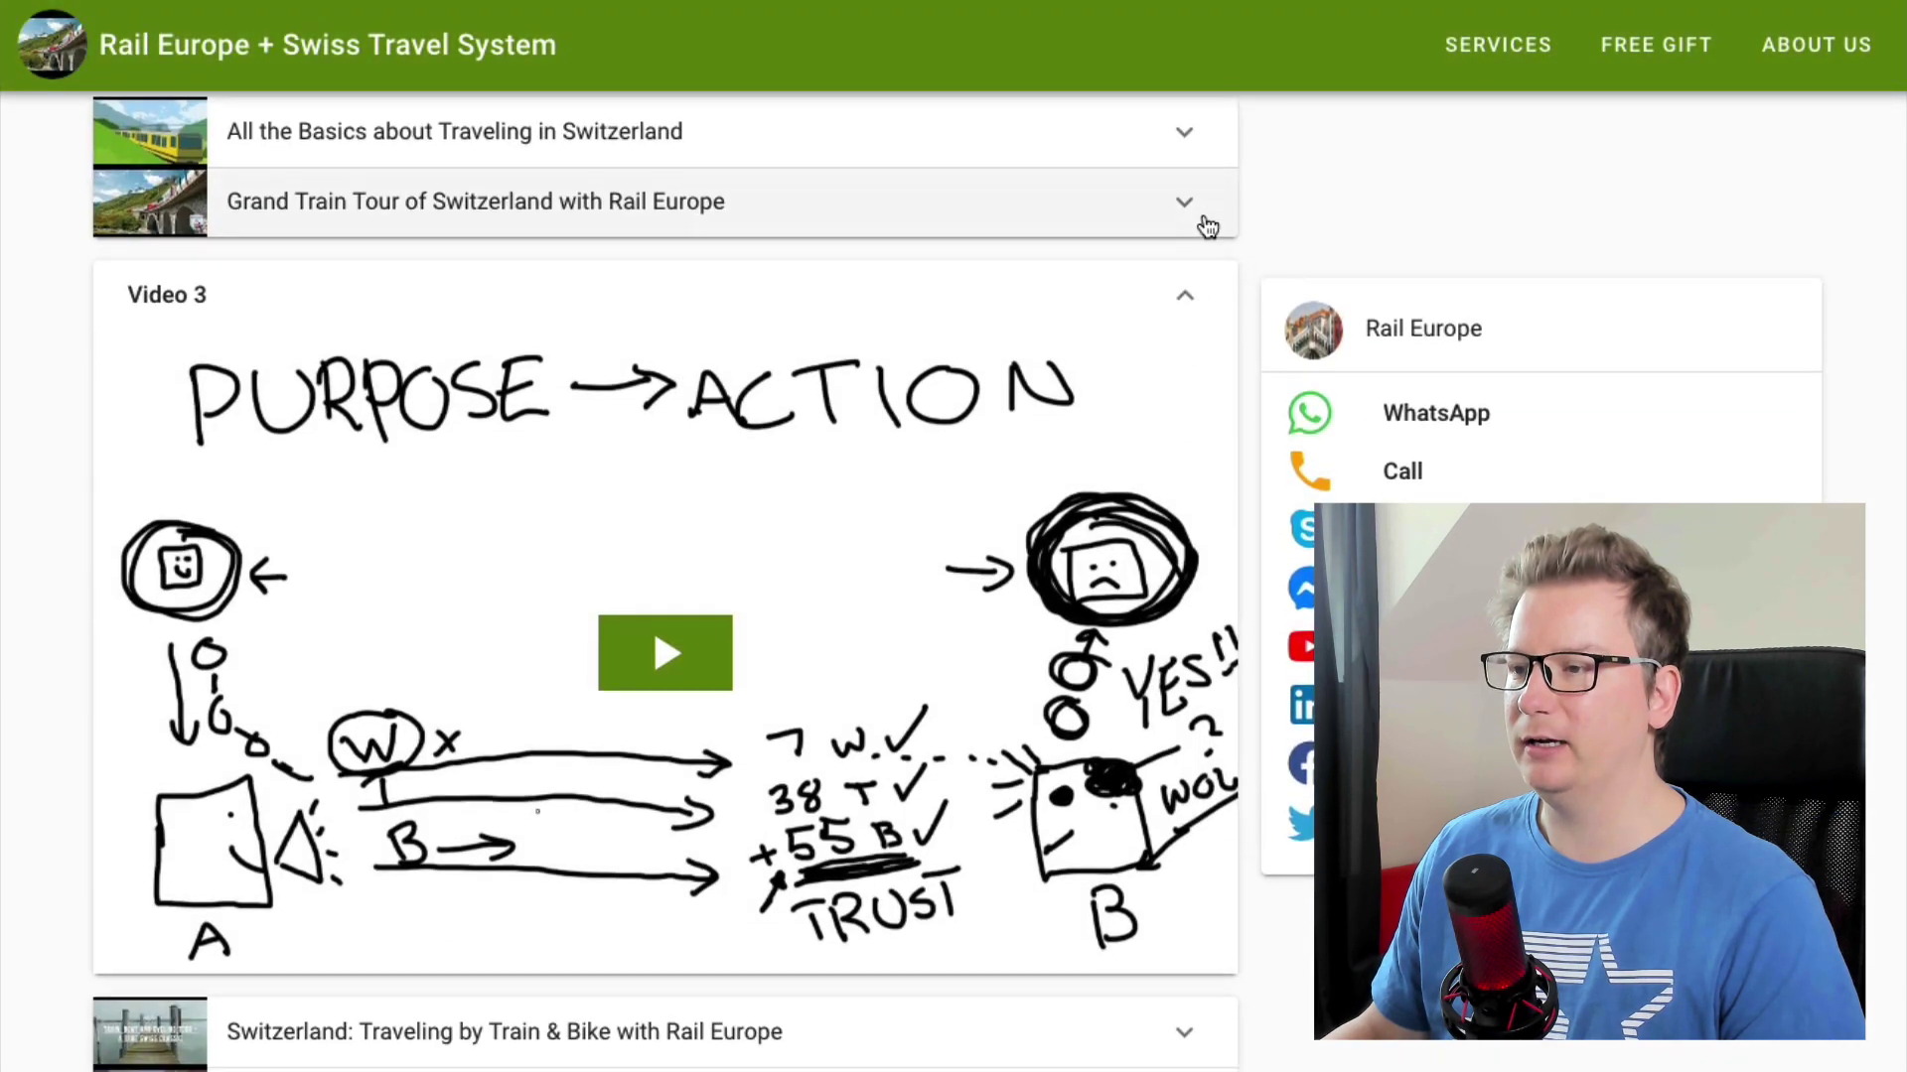
pyautogui.scroll(-2, 1206, 226)
pyautogui.scroll(2, 1390, 367)
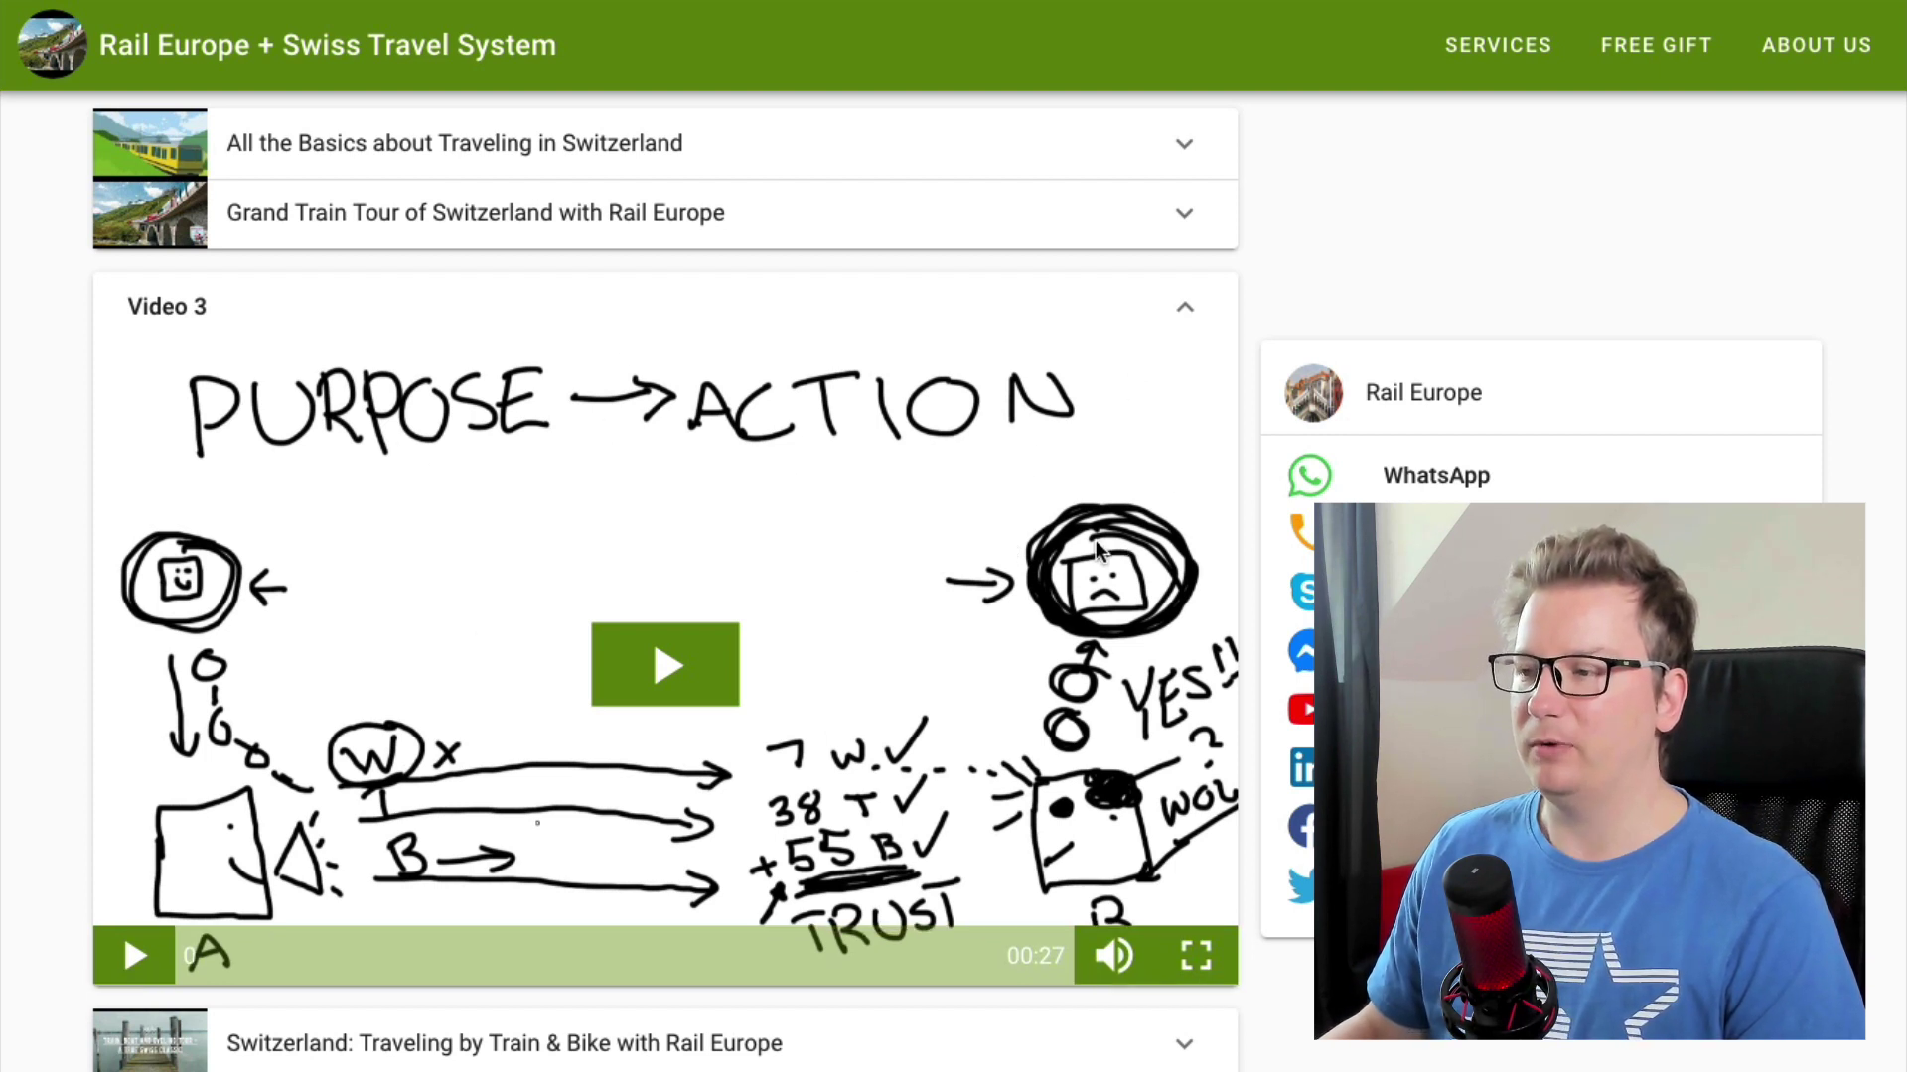
pyautogui.scroll(-1, 993, 490)
pyautogui.scroll(-6, 993, 482)
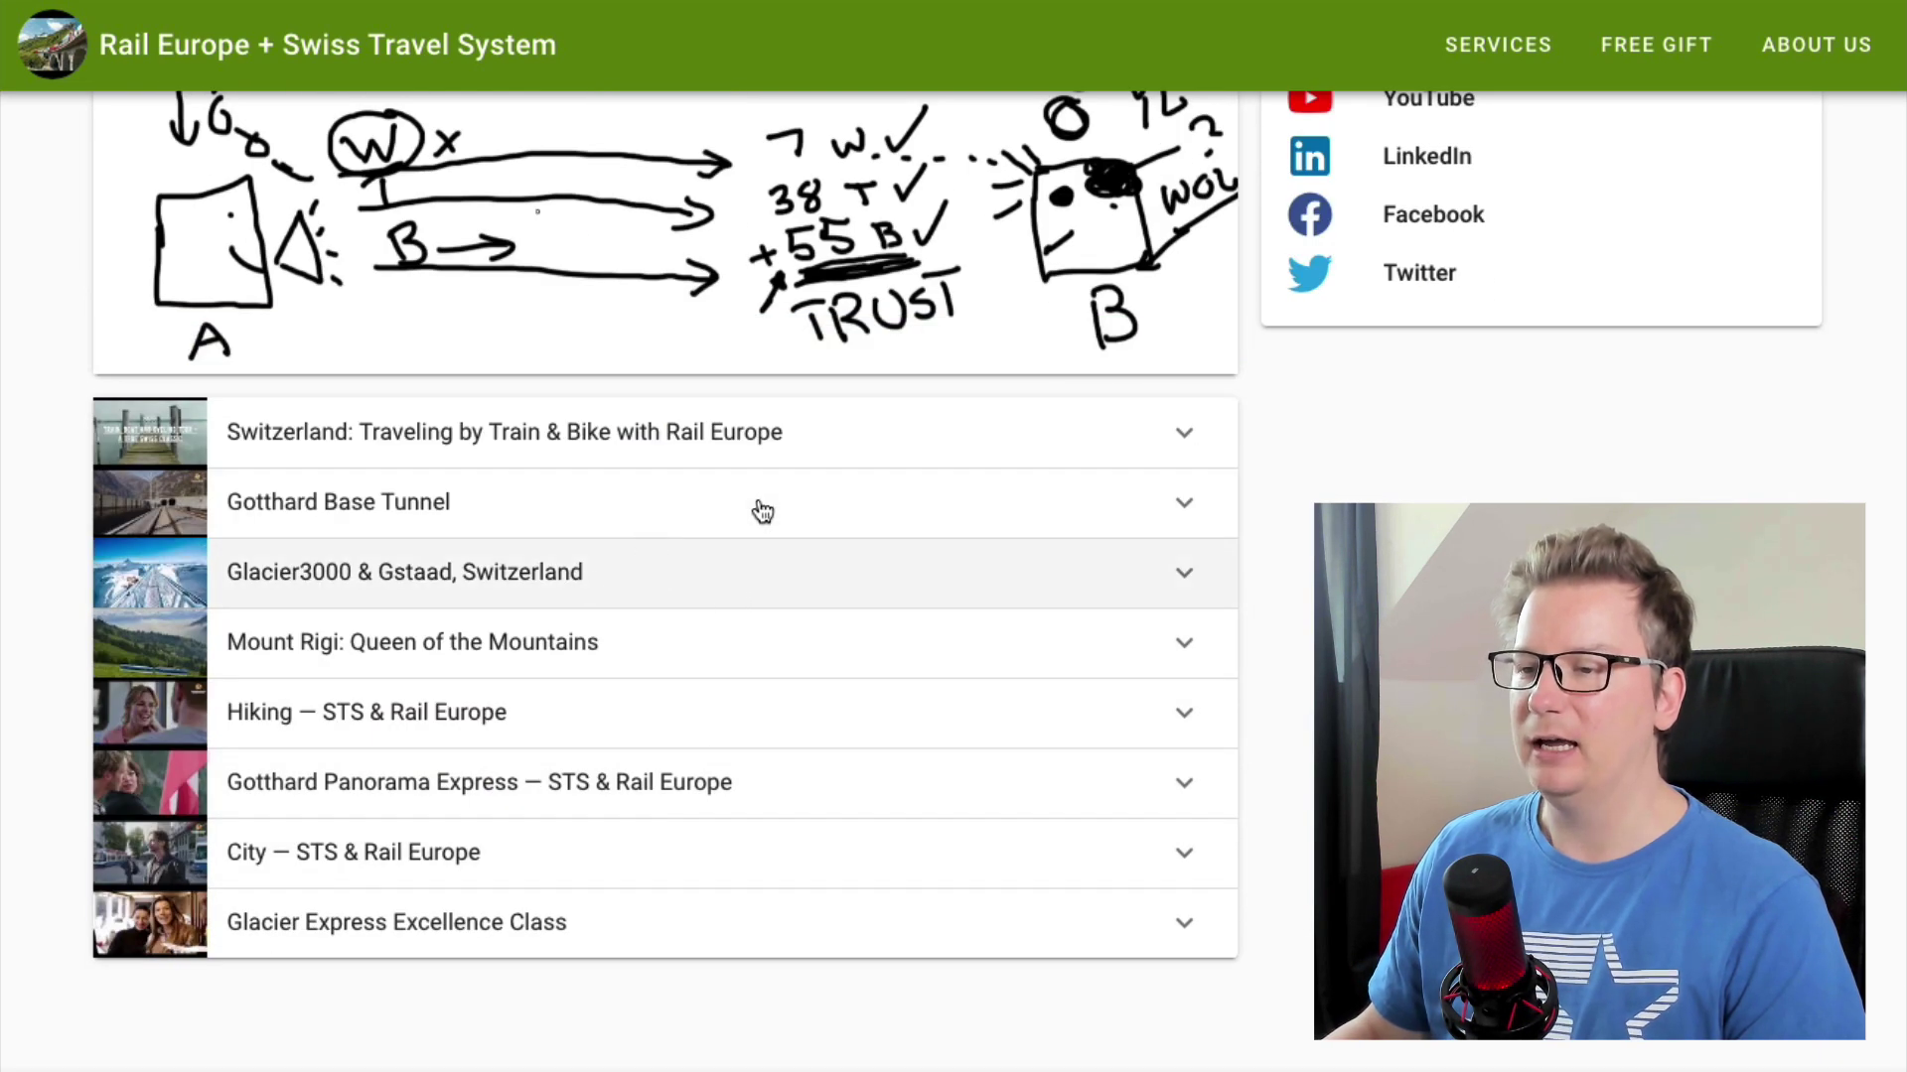
pyautogui.scroll(6, 762, 511)
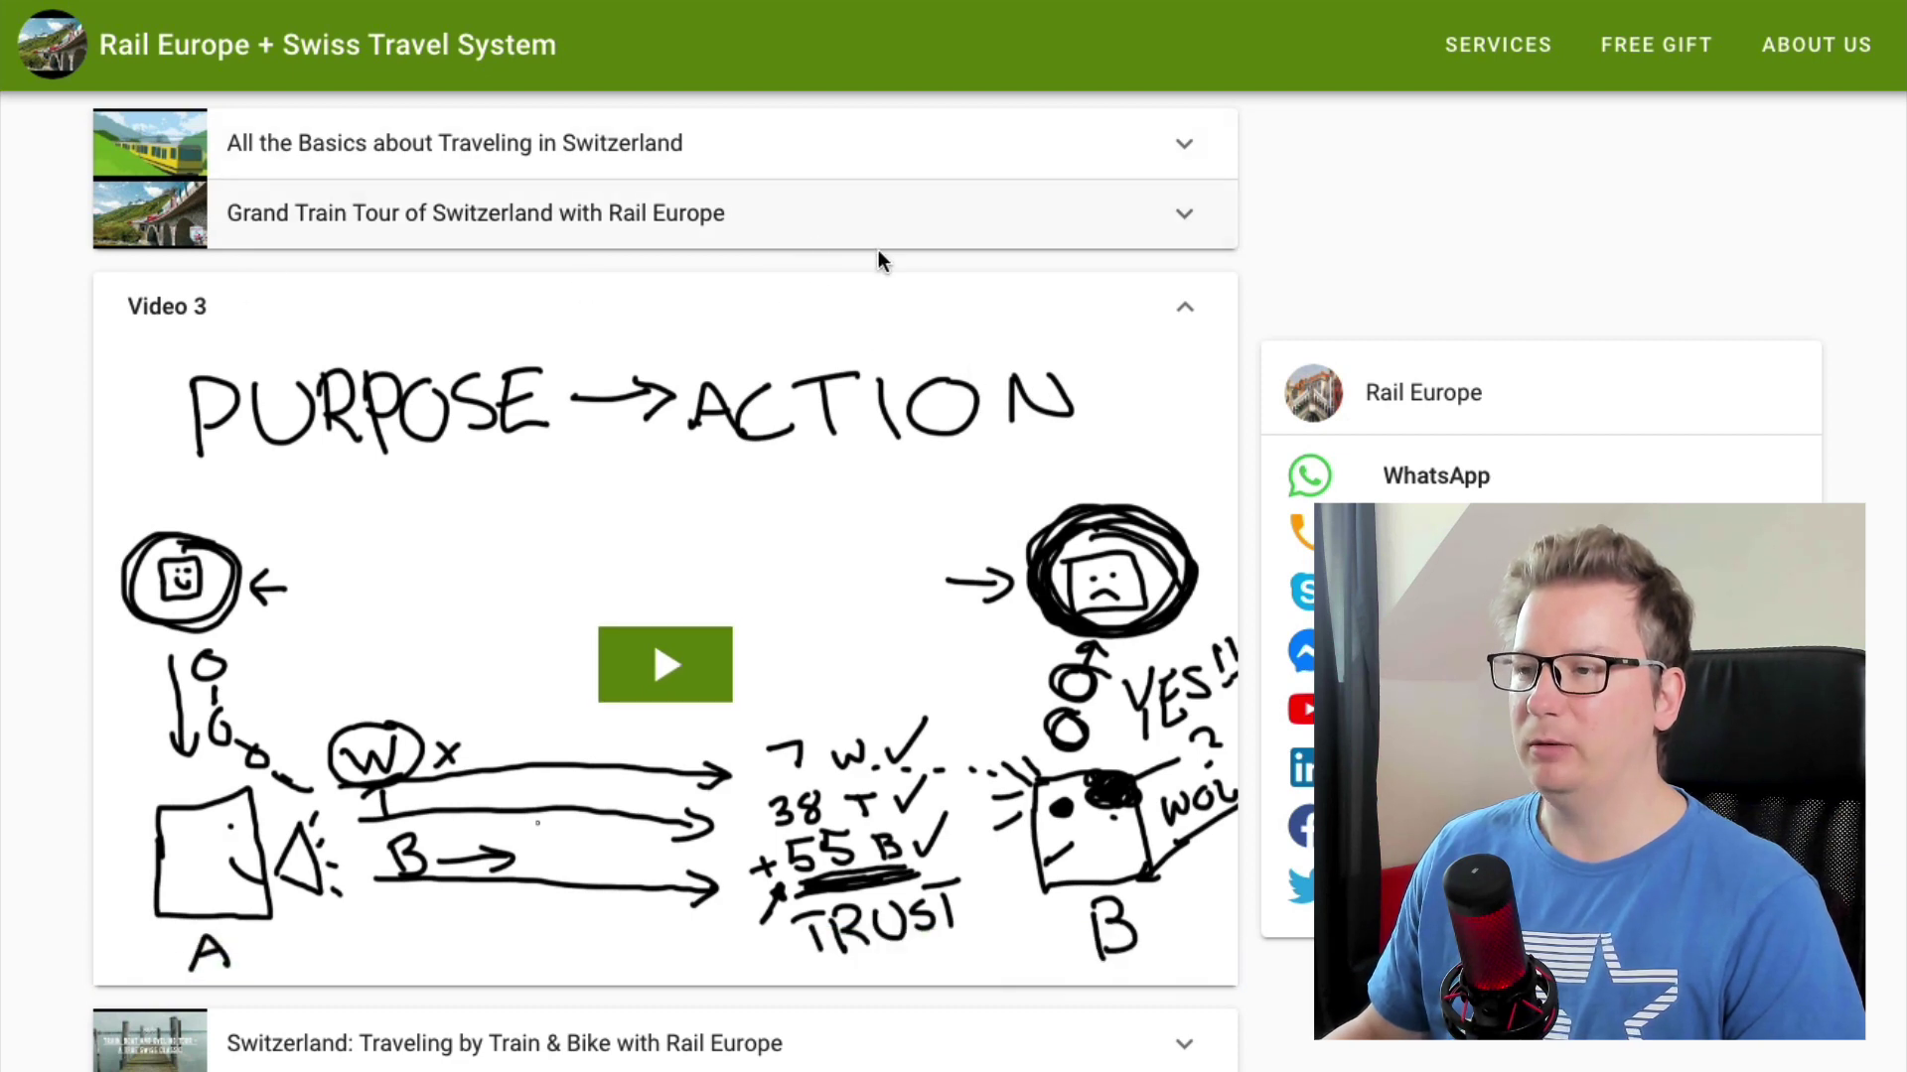
# - Expand the "All the Basics about Traveling in Switzerland" video in the preview, pause it, and check the list below
pyautogui.click(723, 121)
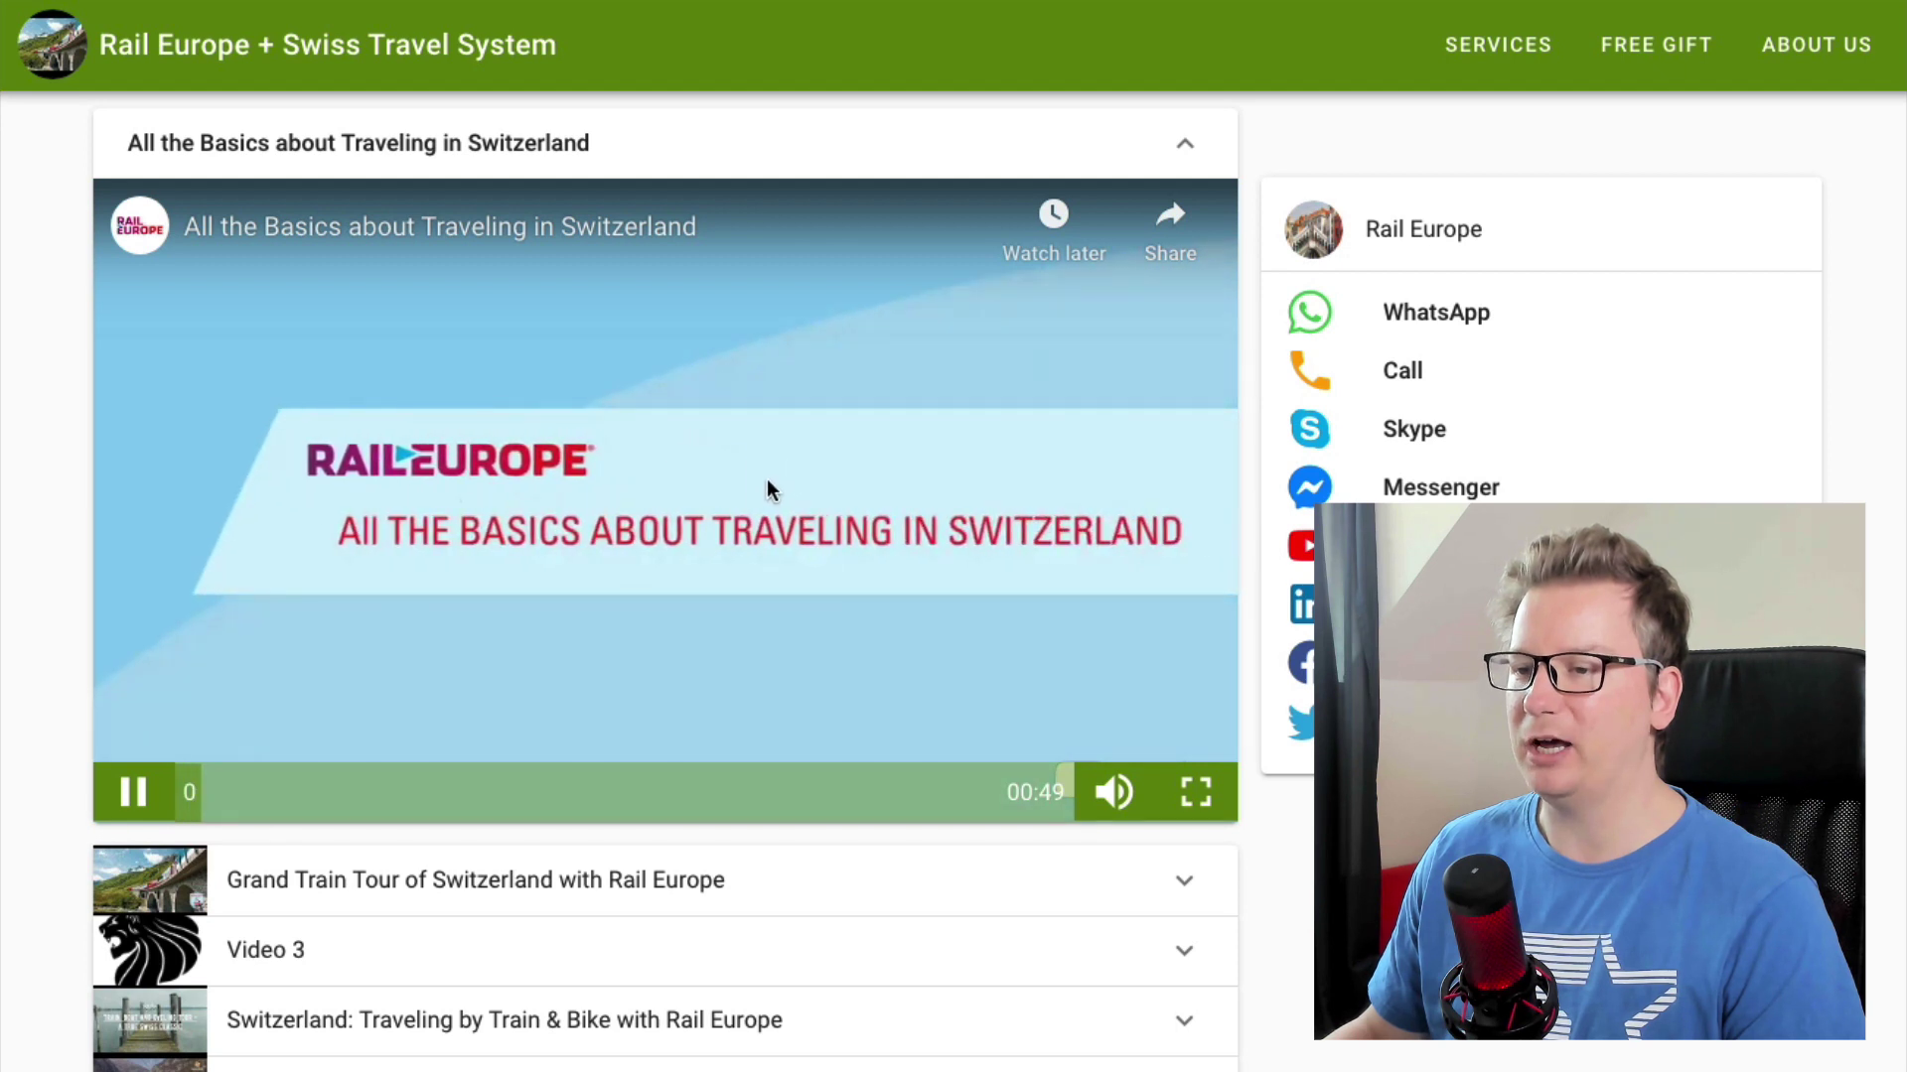
pyautogui.click(765, 489)
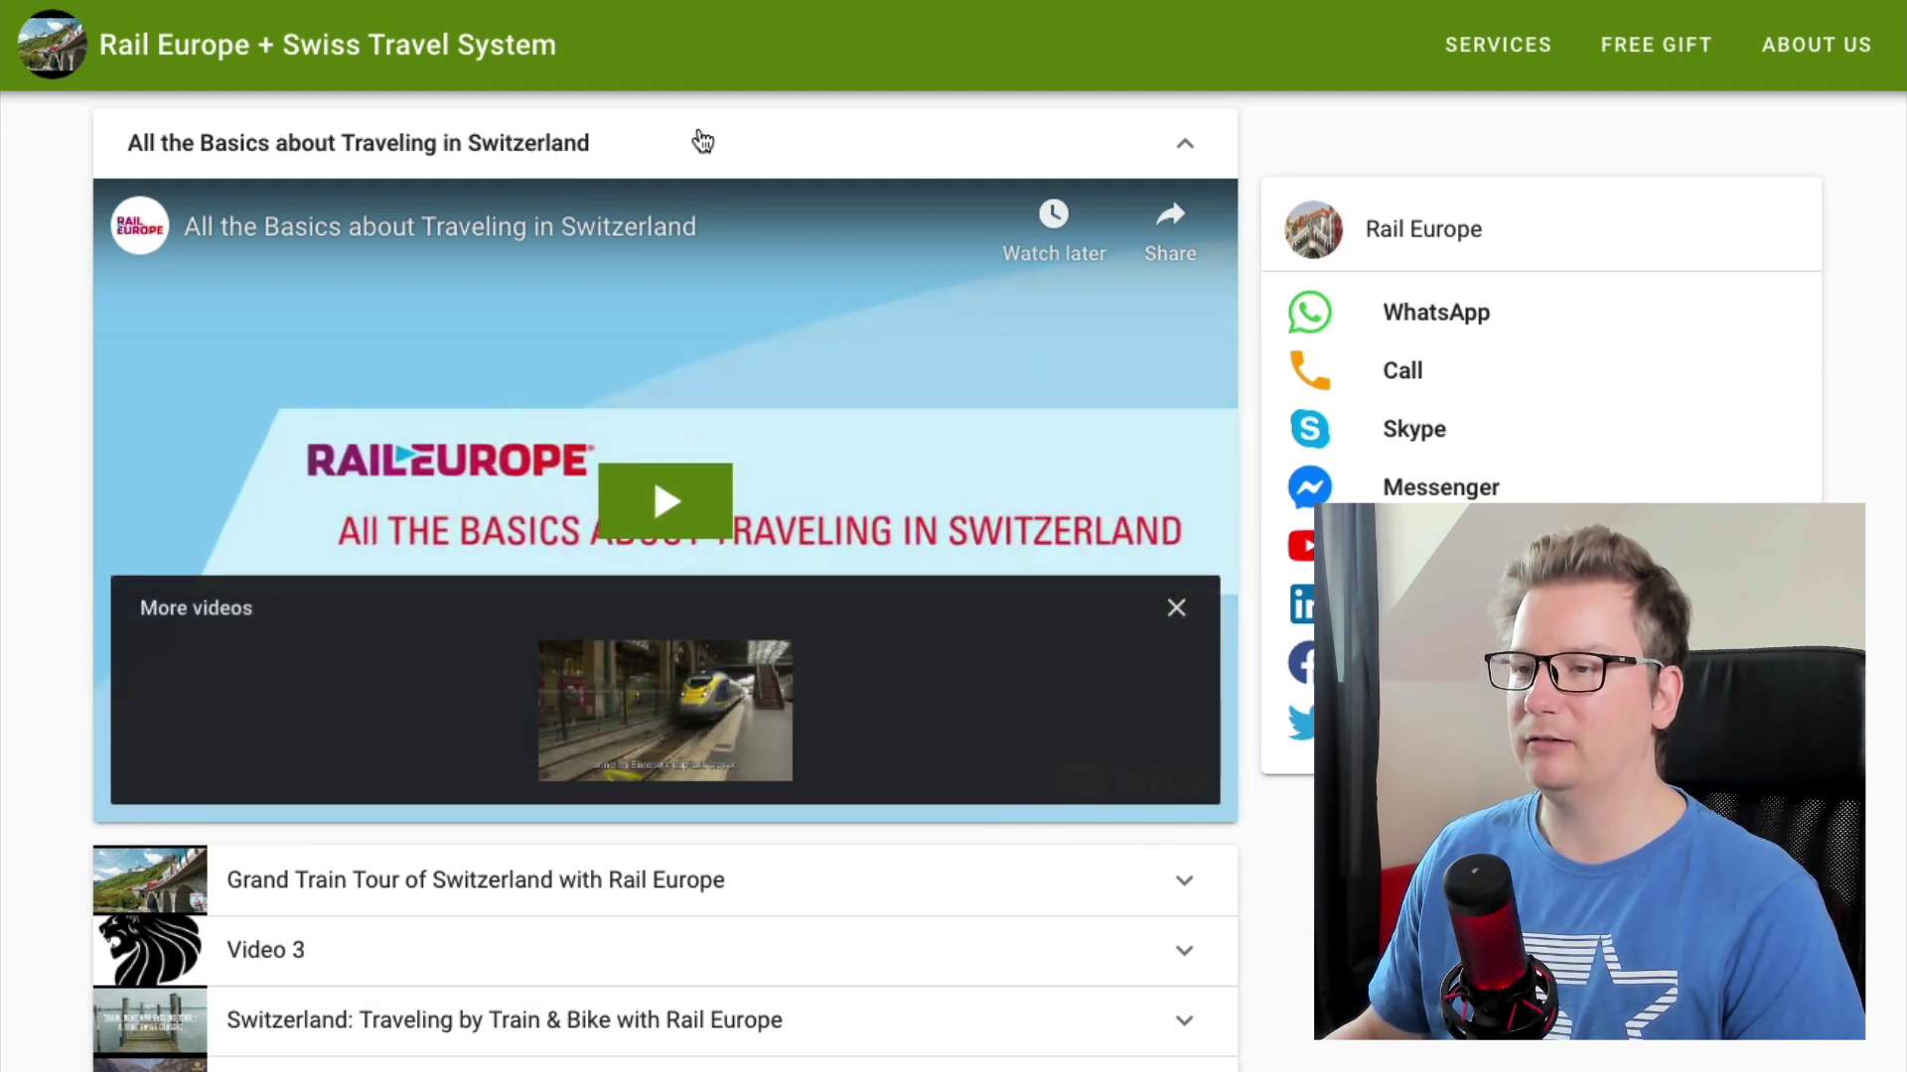
pyautogui.scroll(-3, 617, 693)
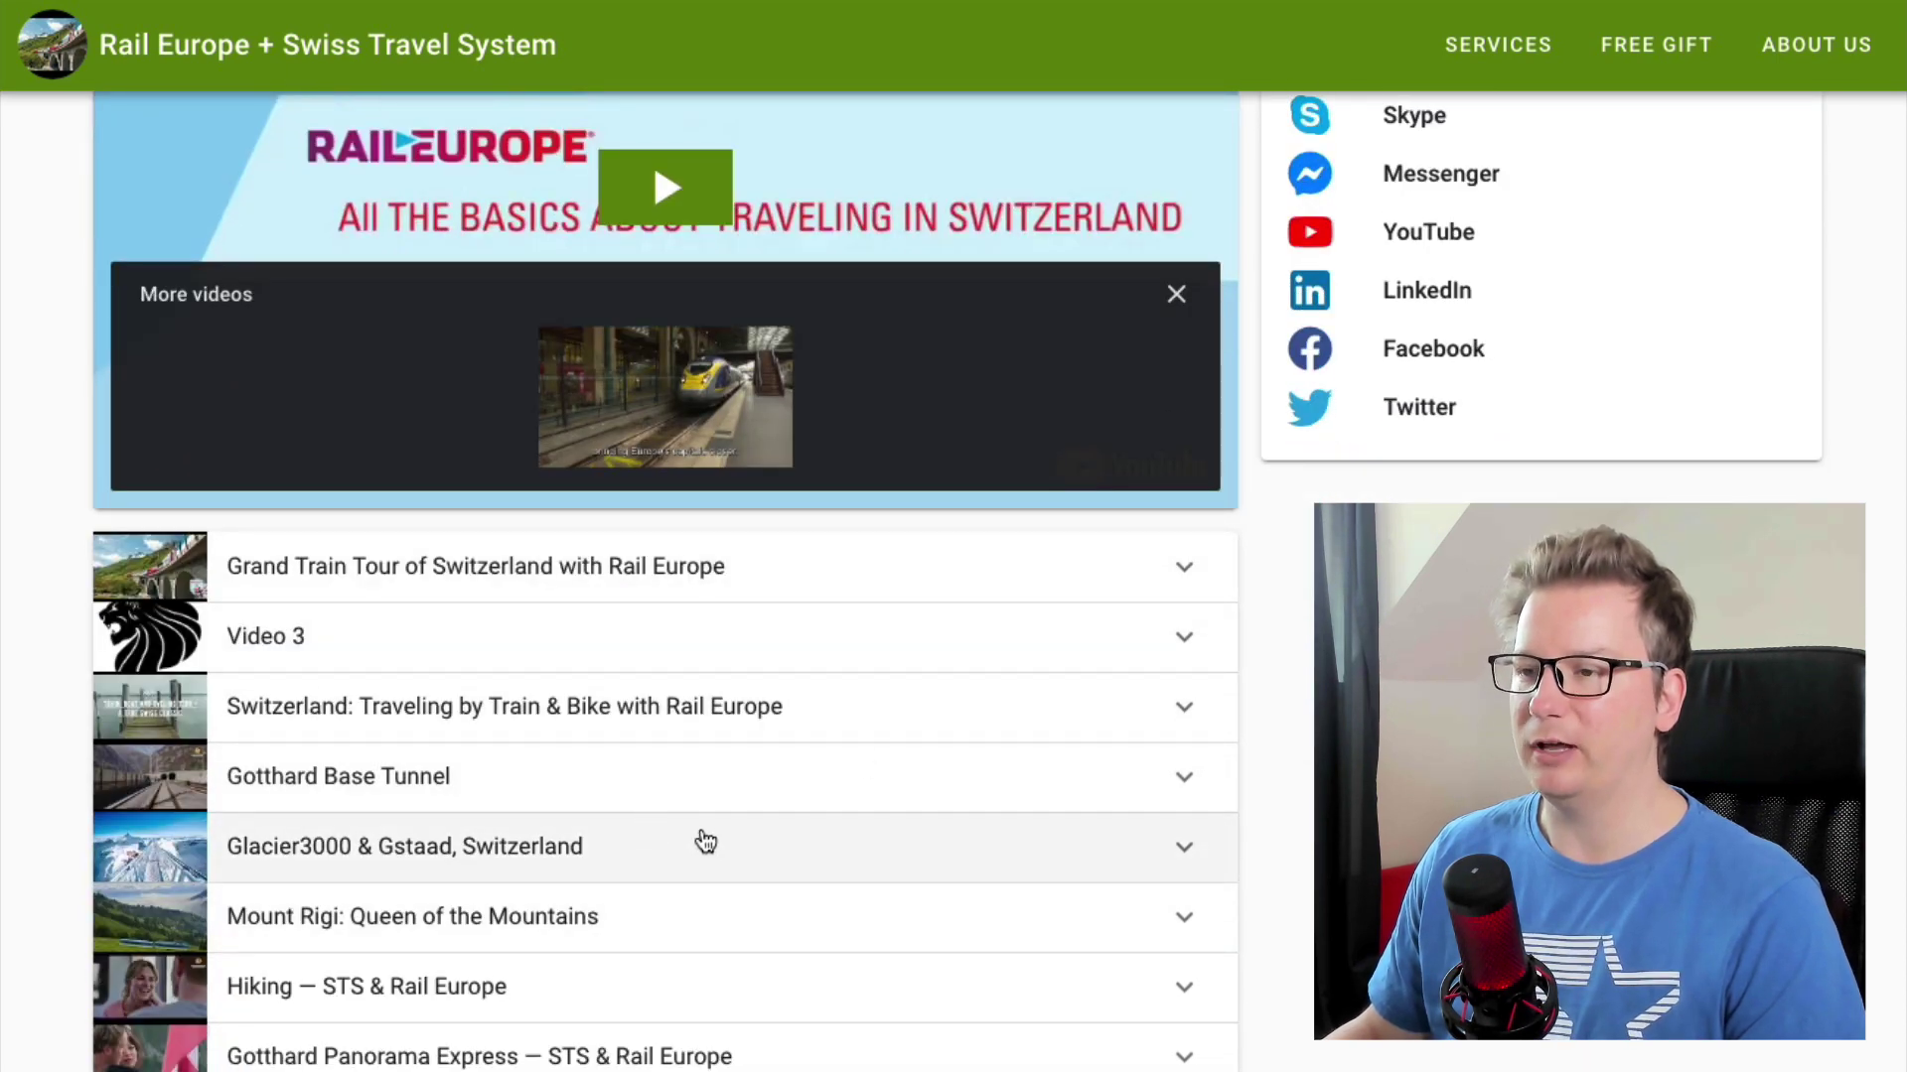
pyautogui.scroll(3, 715, 842)
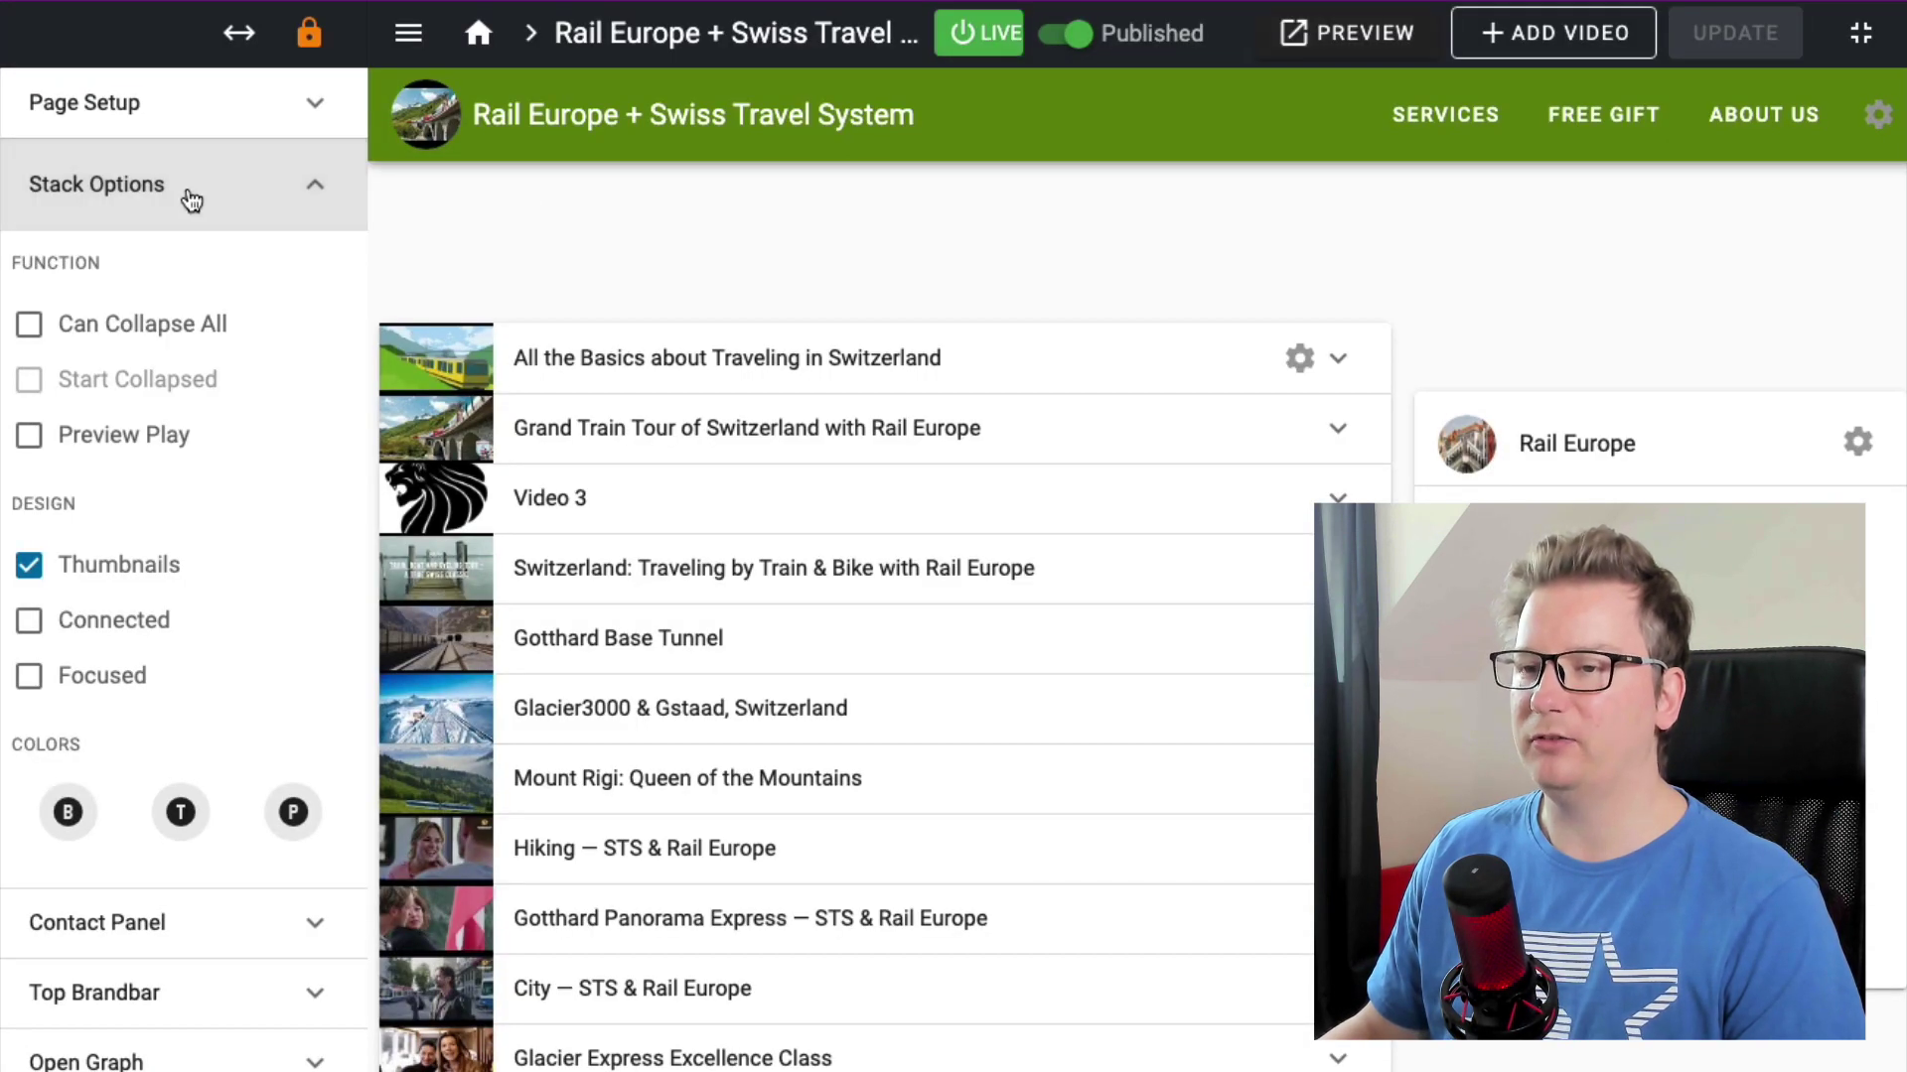
# - Turn on Can Collapse All, update the page, and test collapsing the "All the Basics about Traveling in Switzerland" video on the live page
pyautogui.click(147, 333)
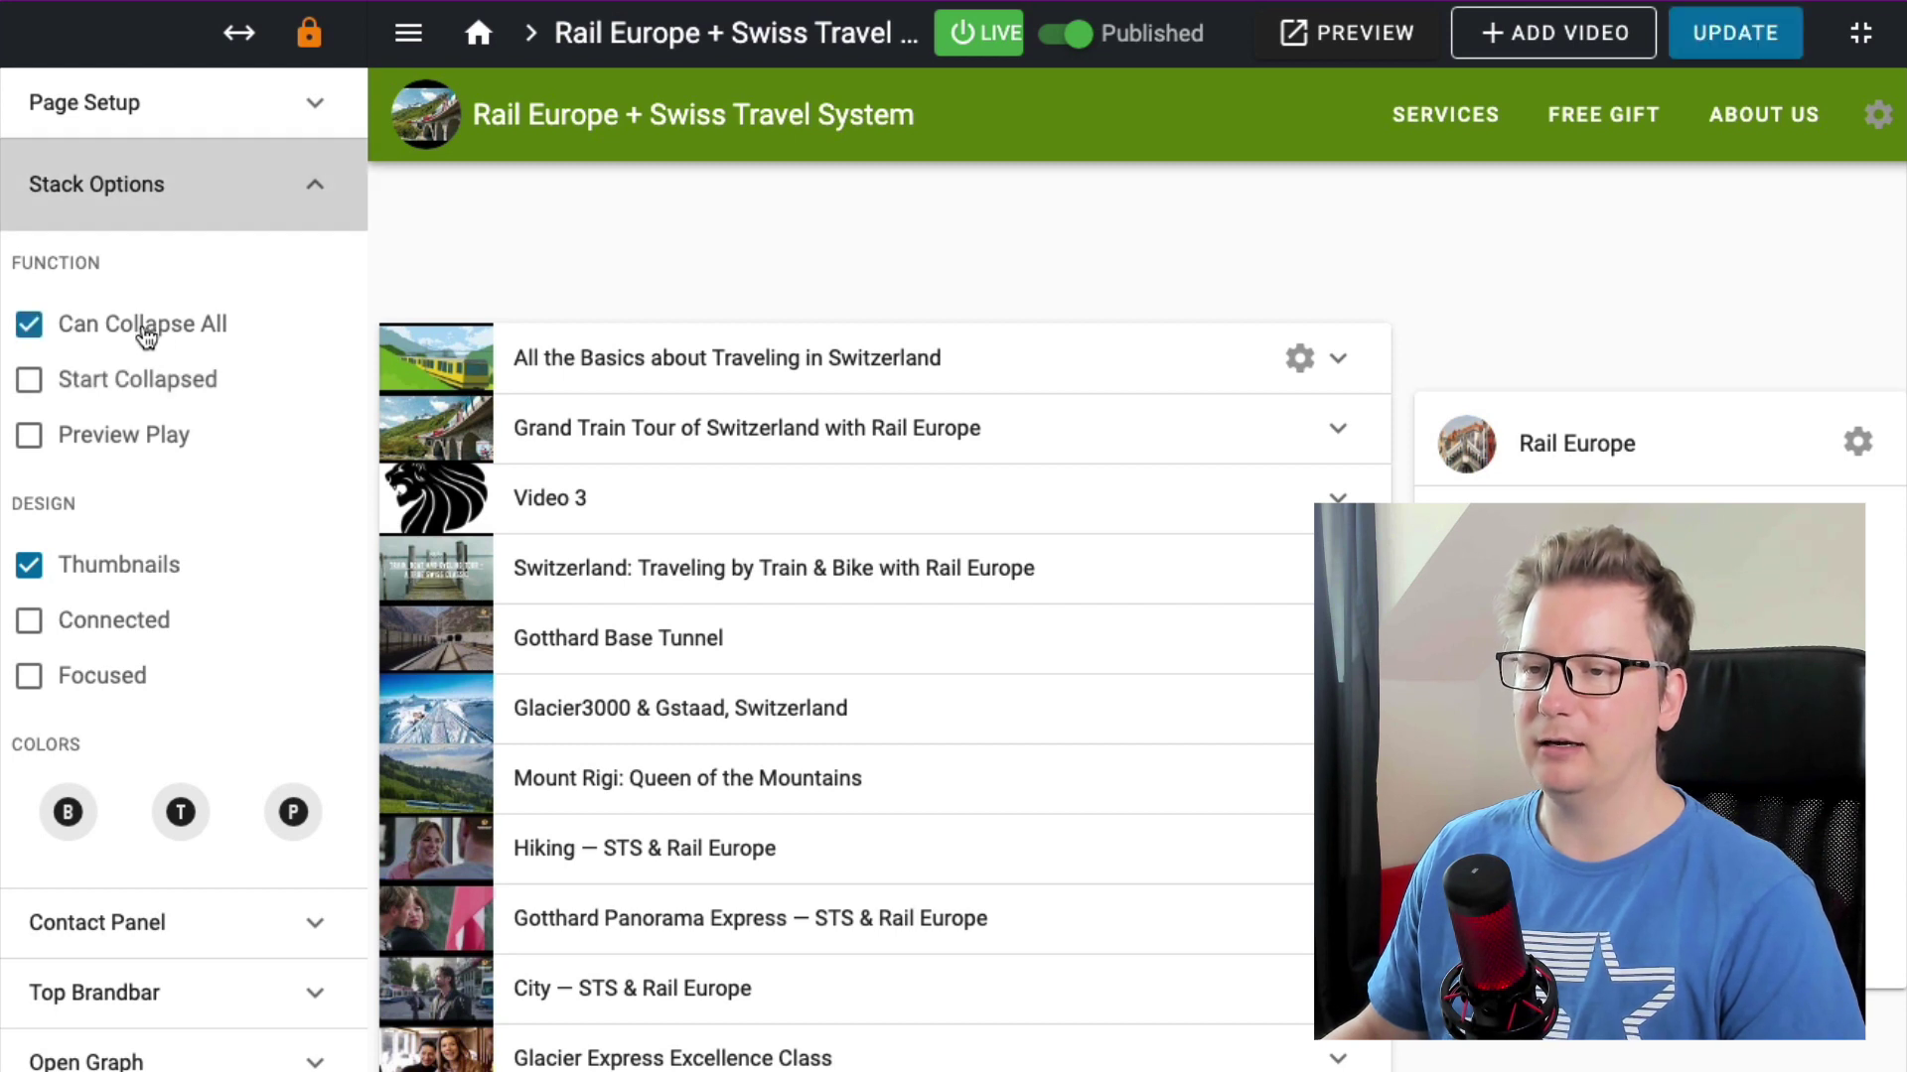
pyautogui.click(1751, 42)
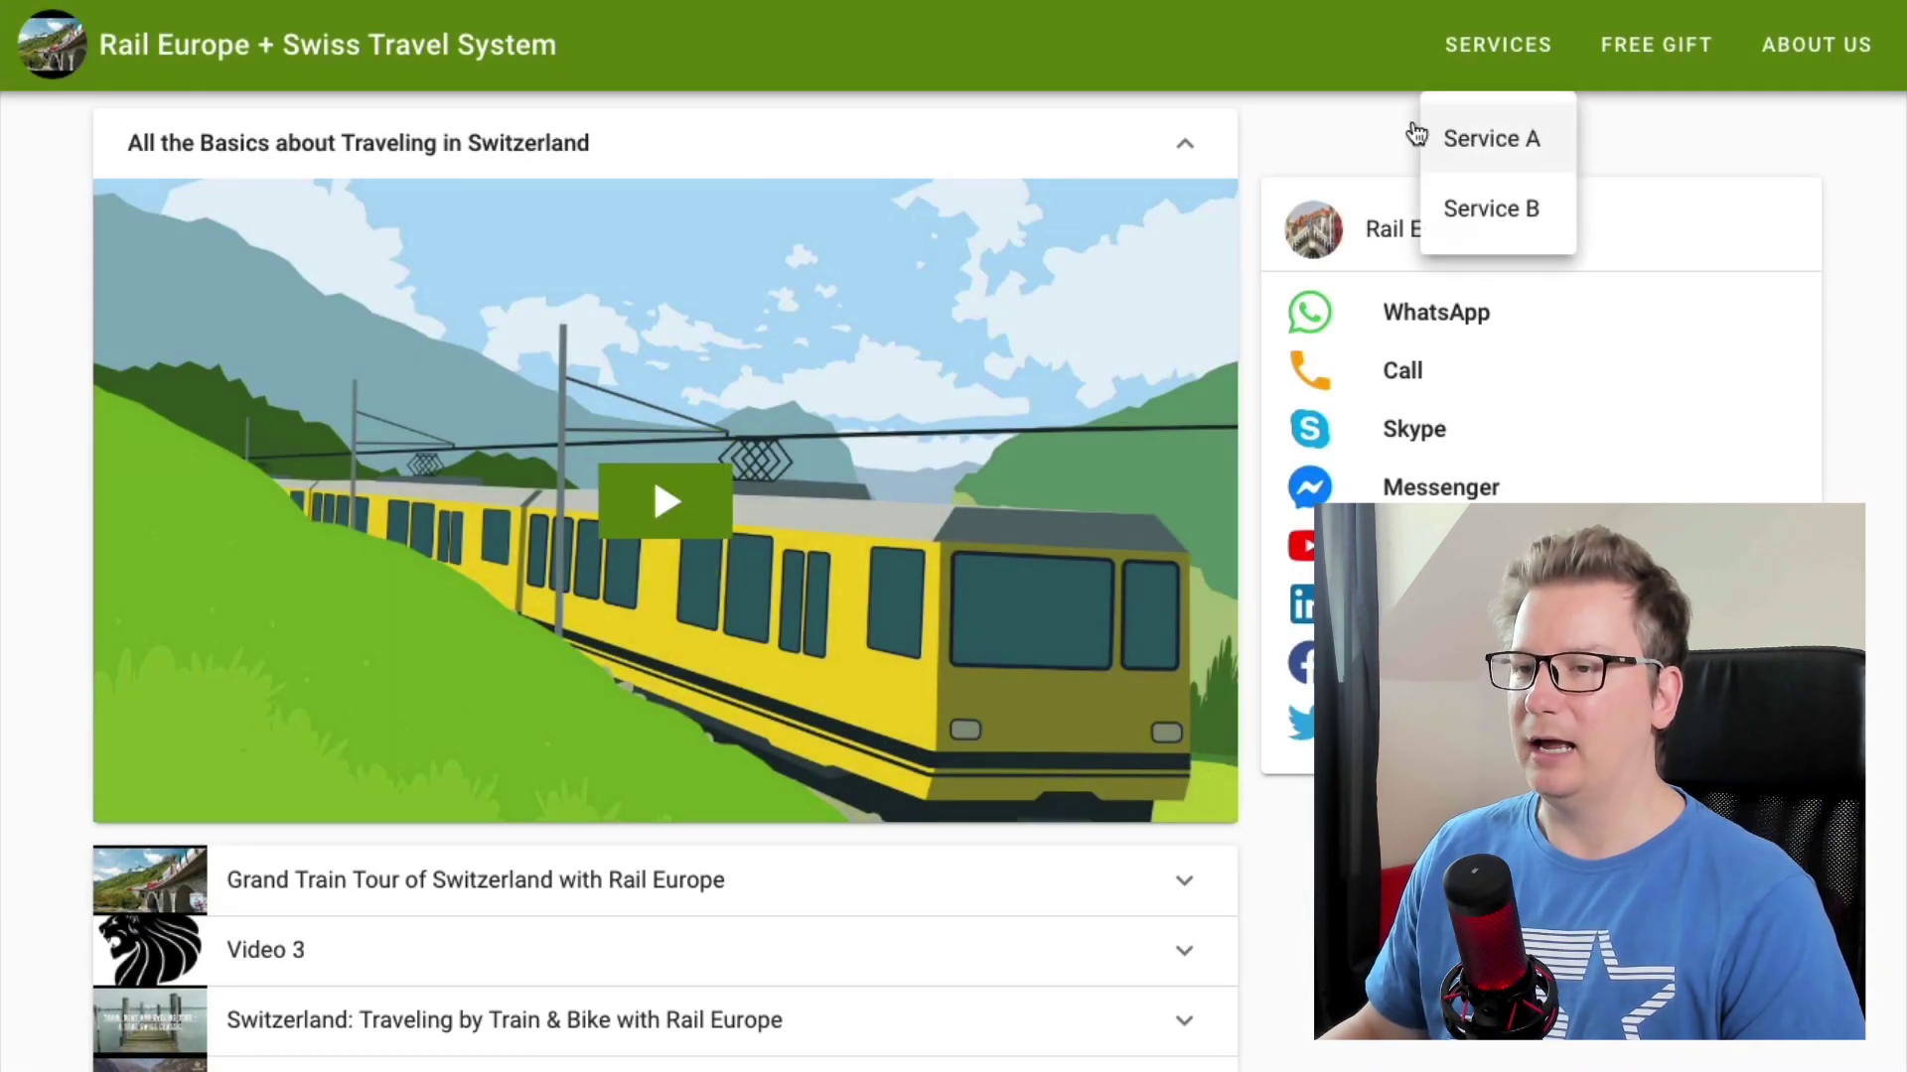
pyautogui.moveTo(256, 421)
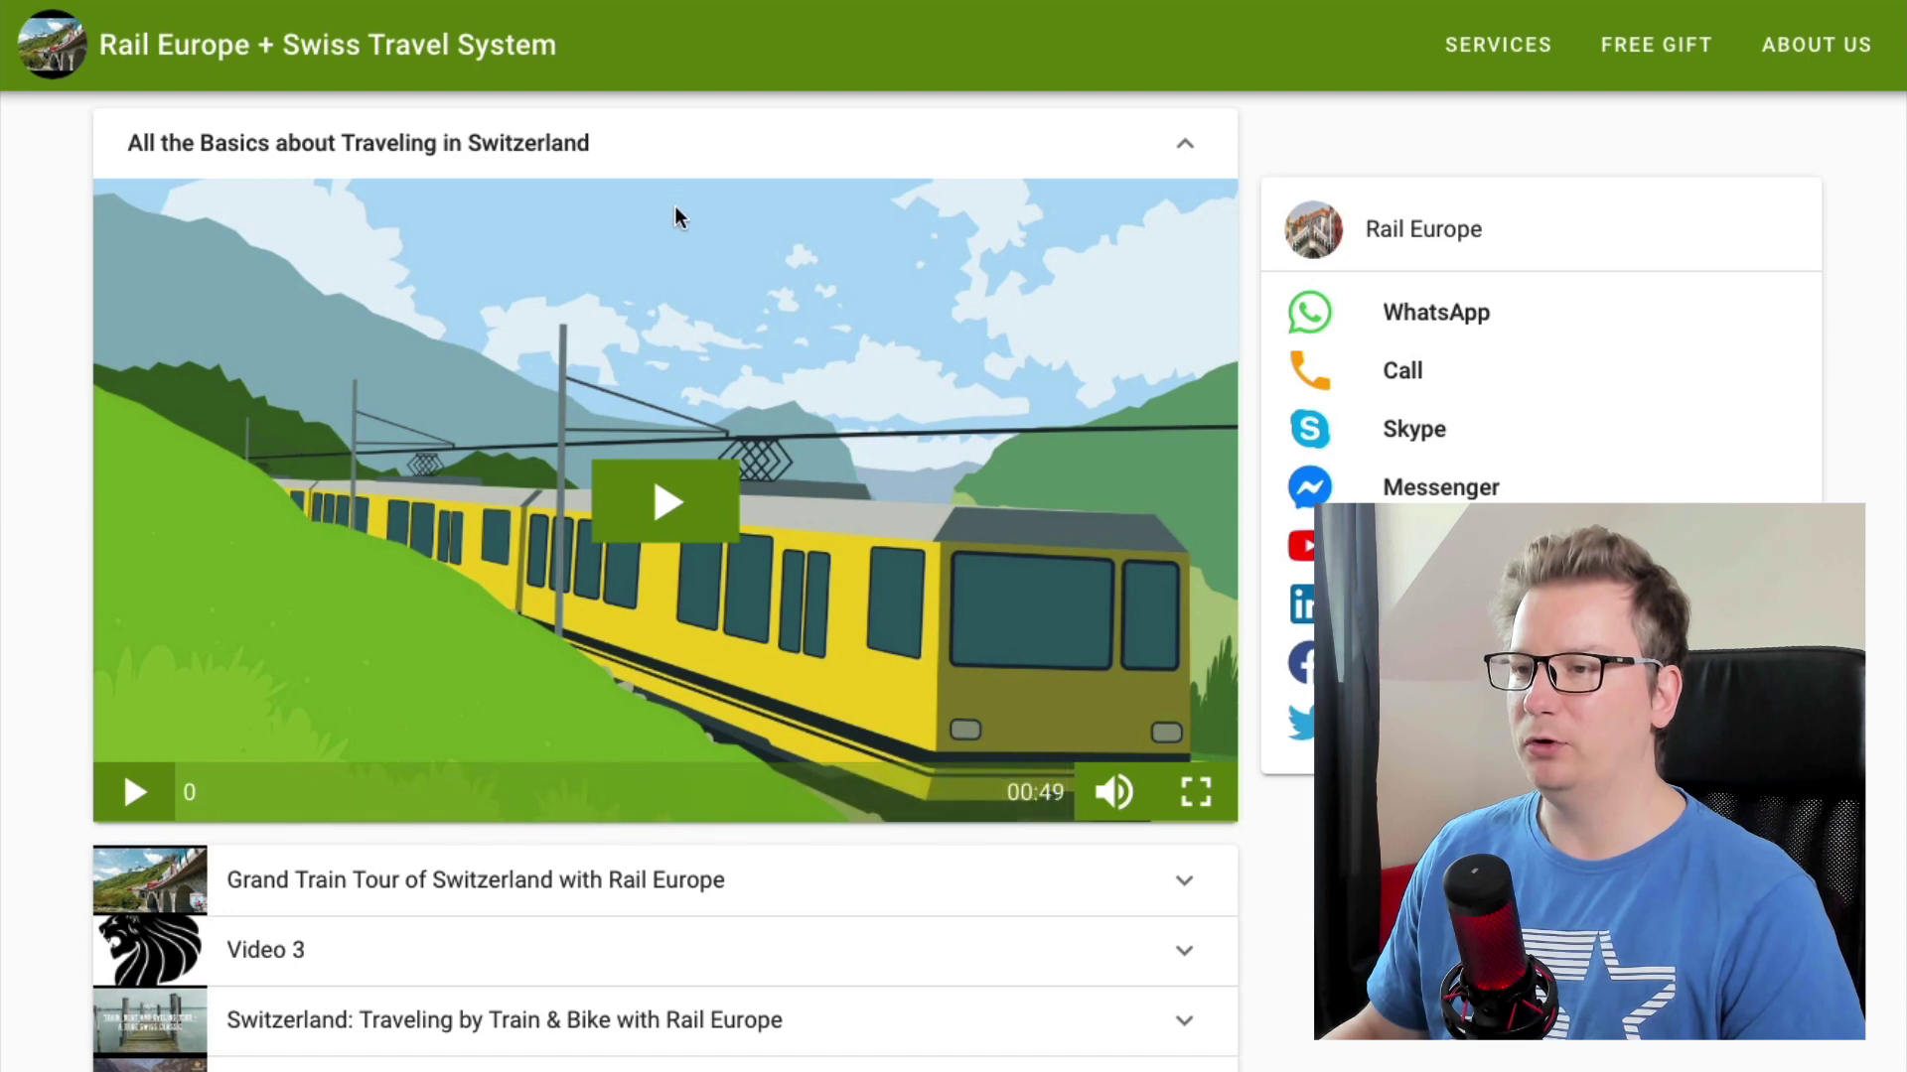
pyautogui.click(651, 147)
pyautogui.scroll(-1, 647, 145)
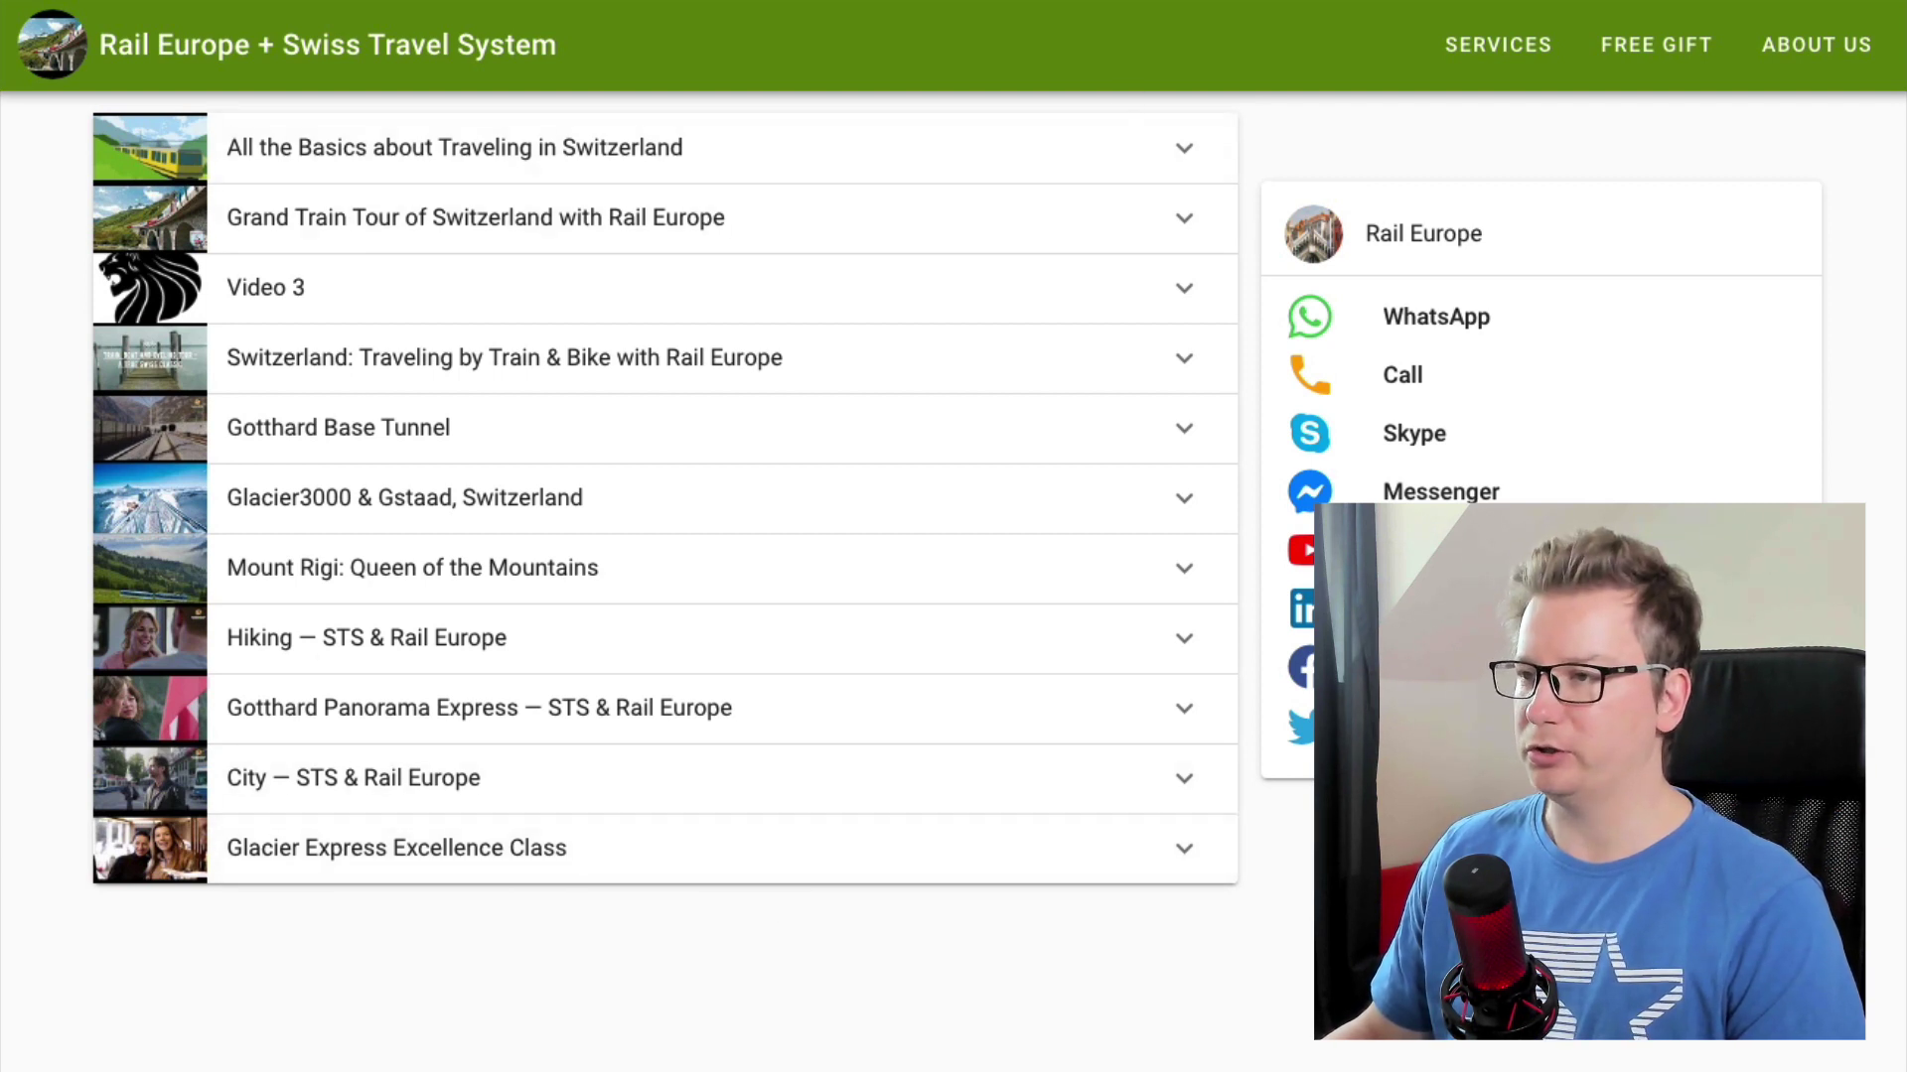
# - Return to the page editor and turn on Start Collapsed in the stack options
pyautogui.hotkey('ctrl', 'shift', 'Tab')
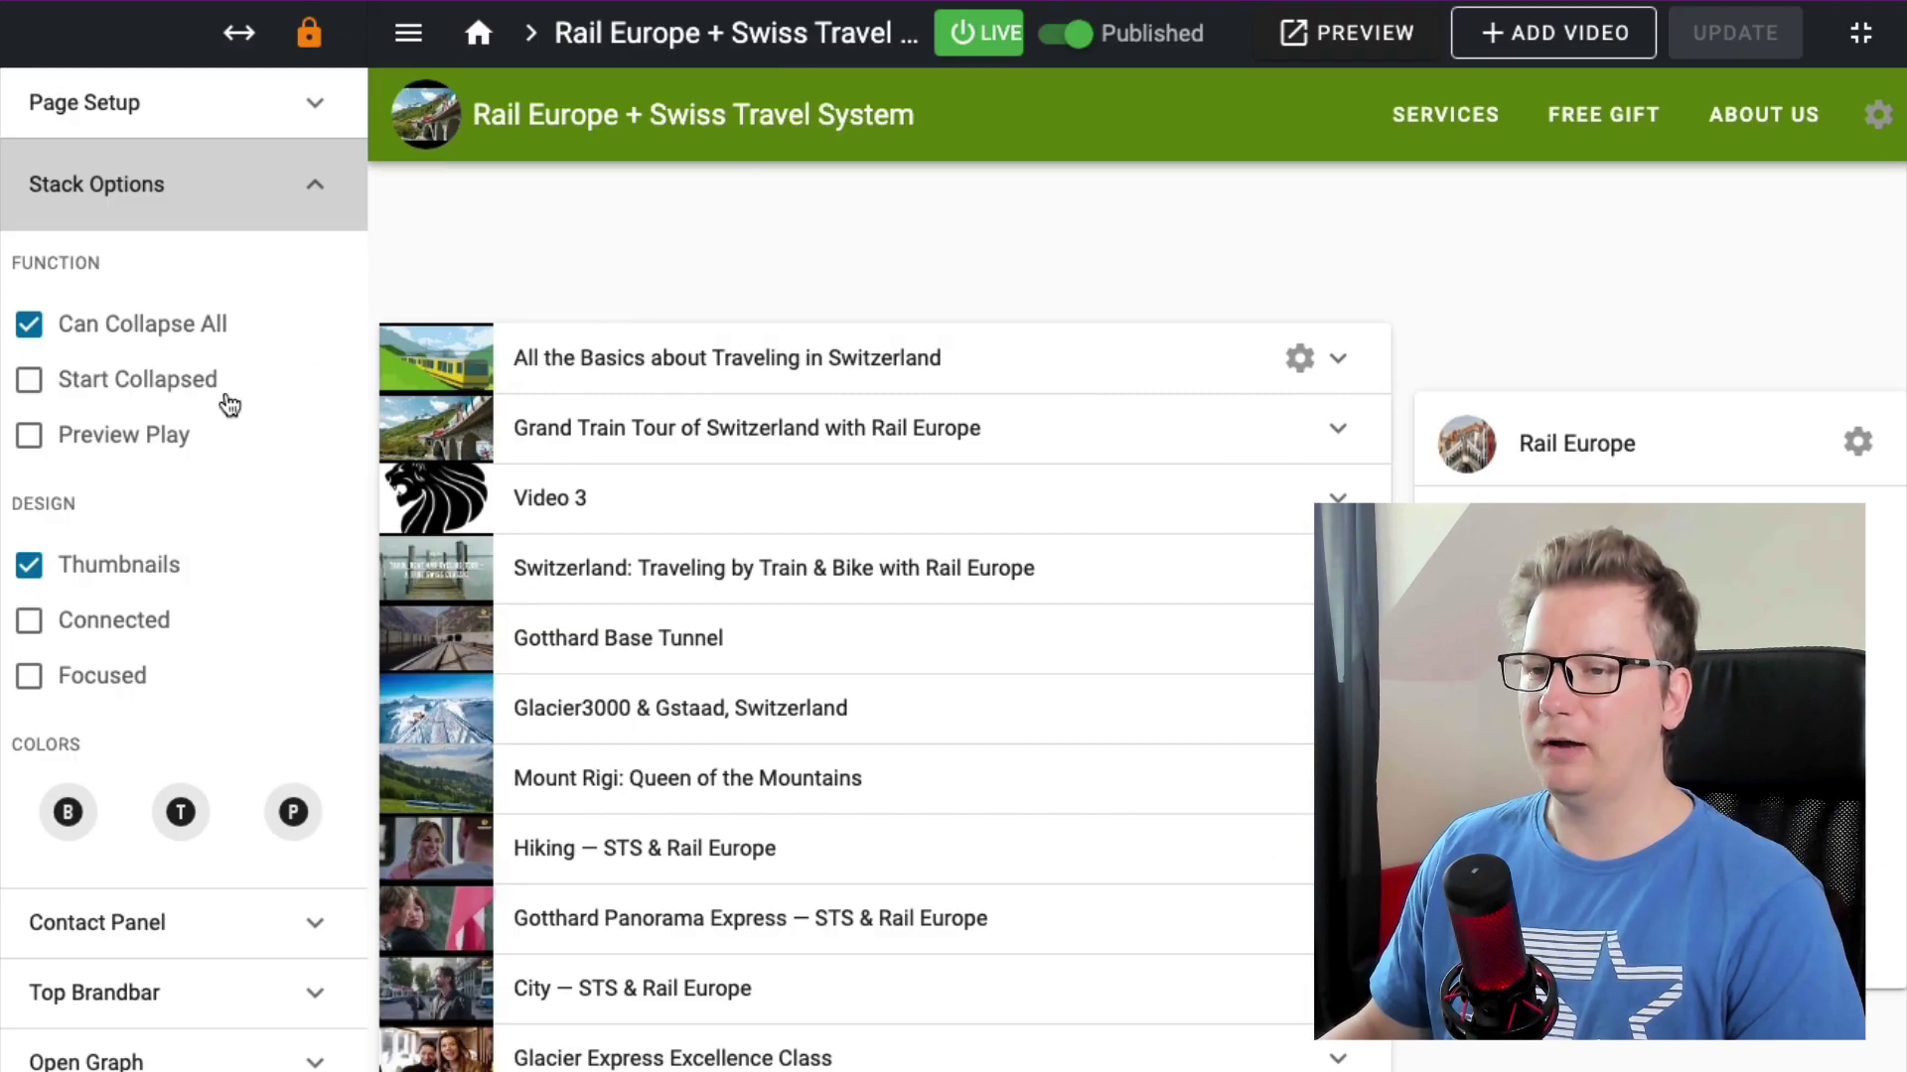
pyautogui.click(100, 389)
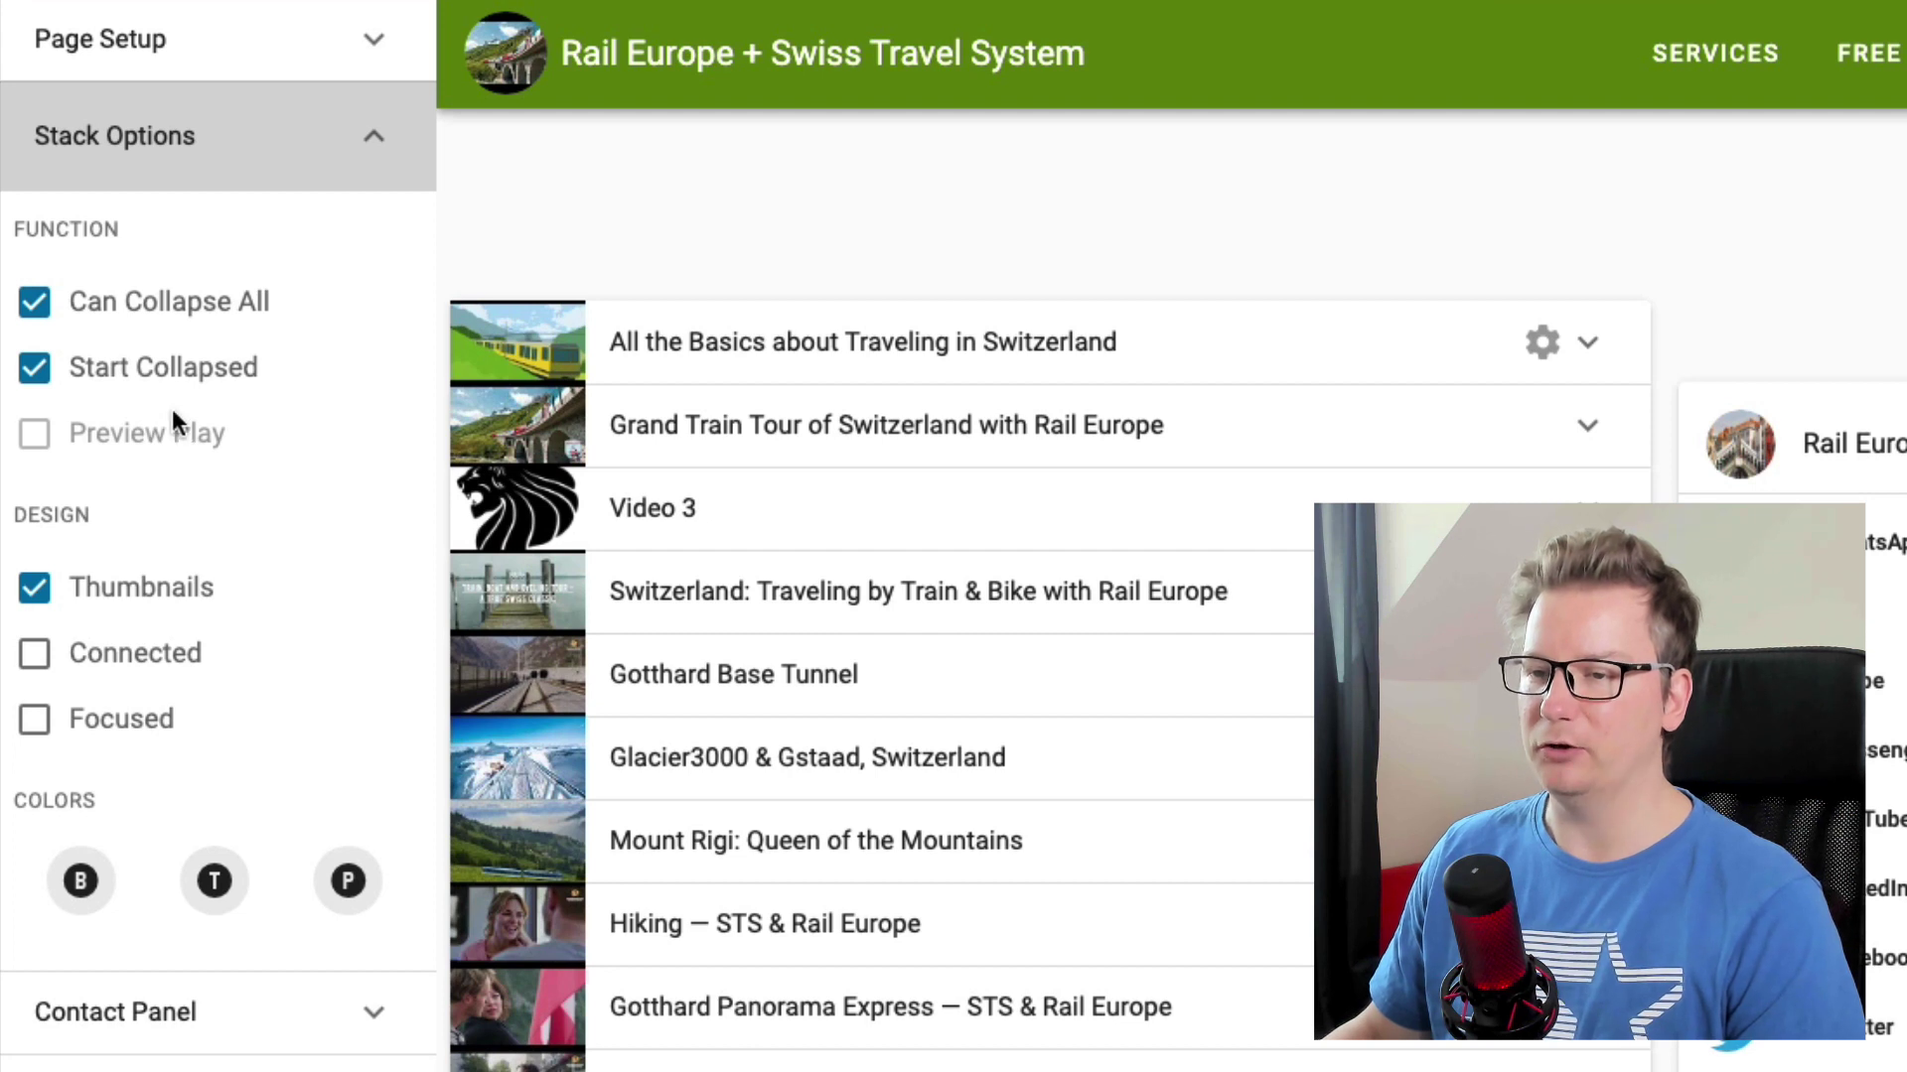
pyautogui.click(171, 373)
pyautogui.click(171, 373)
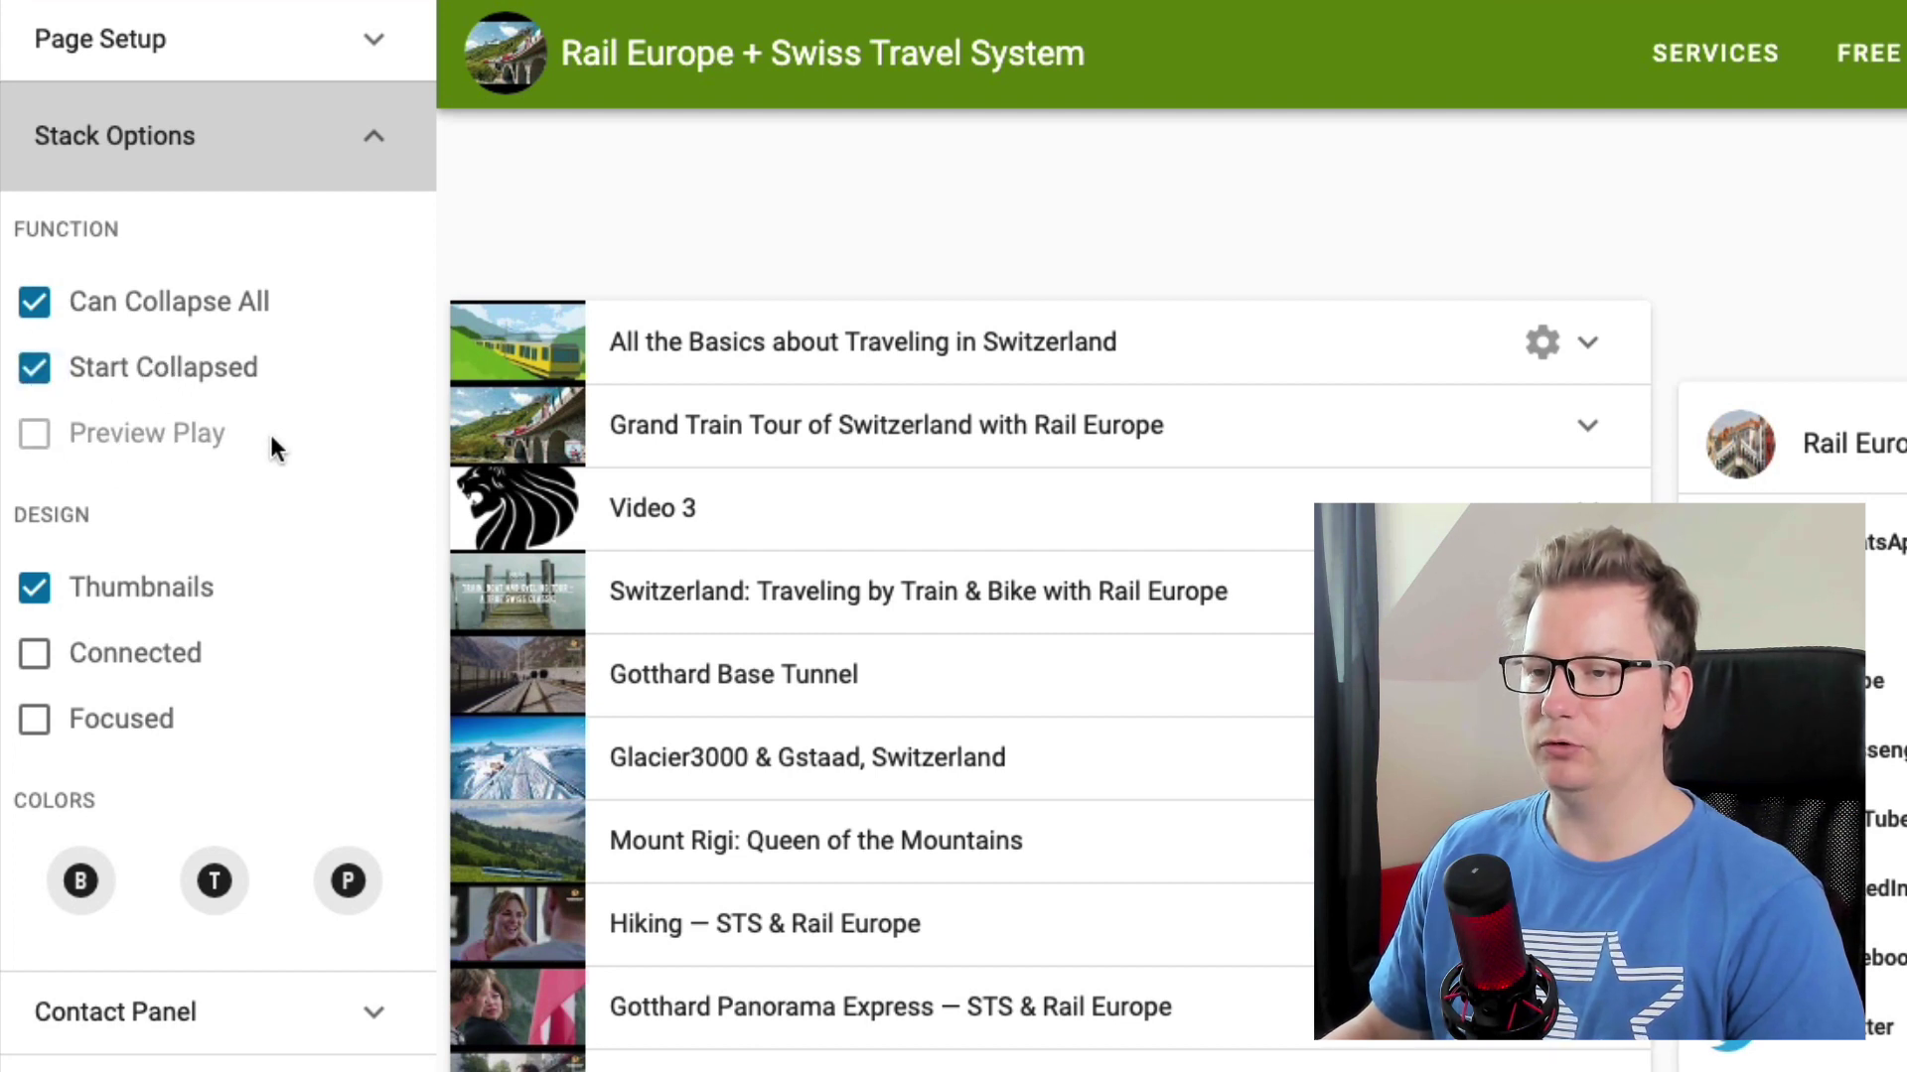
# - Turn off Start Collapsed to enable Preview Play, switch Start Collapsed back on, and close the stack options
pyautogui.click(184, 367)
pyautogui.click(171, 433)
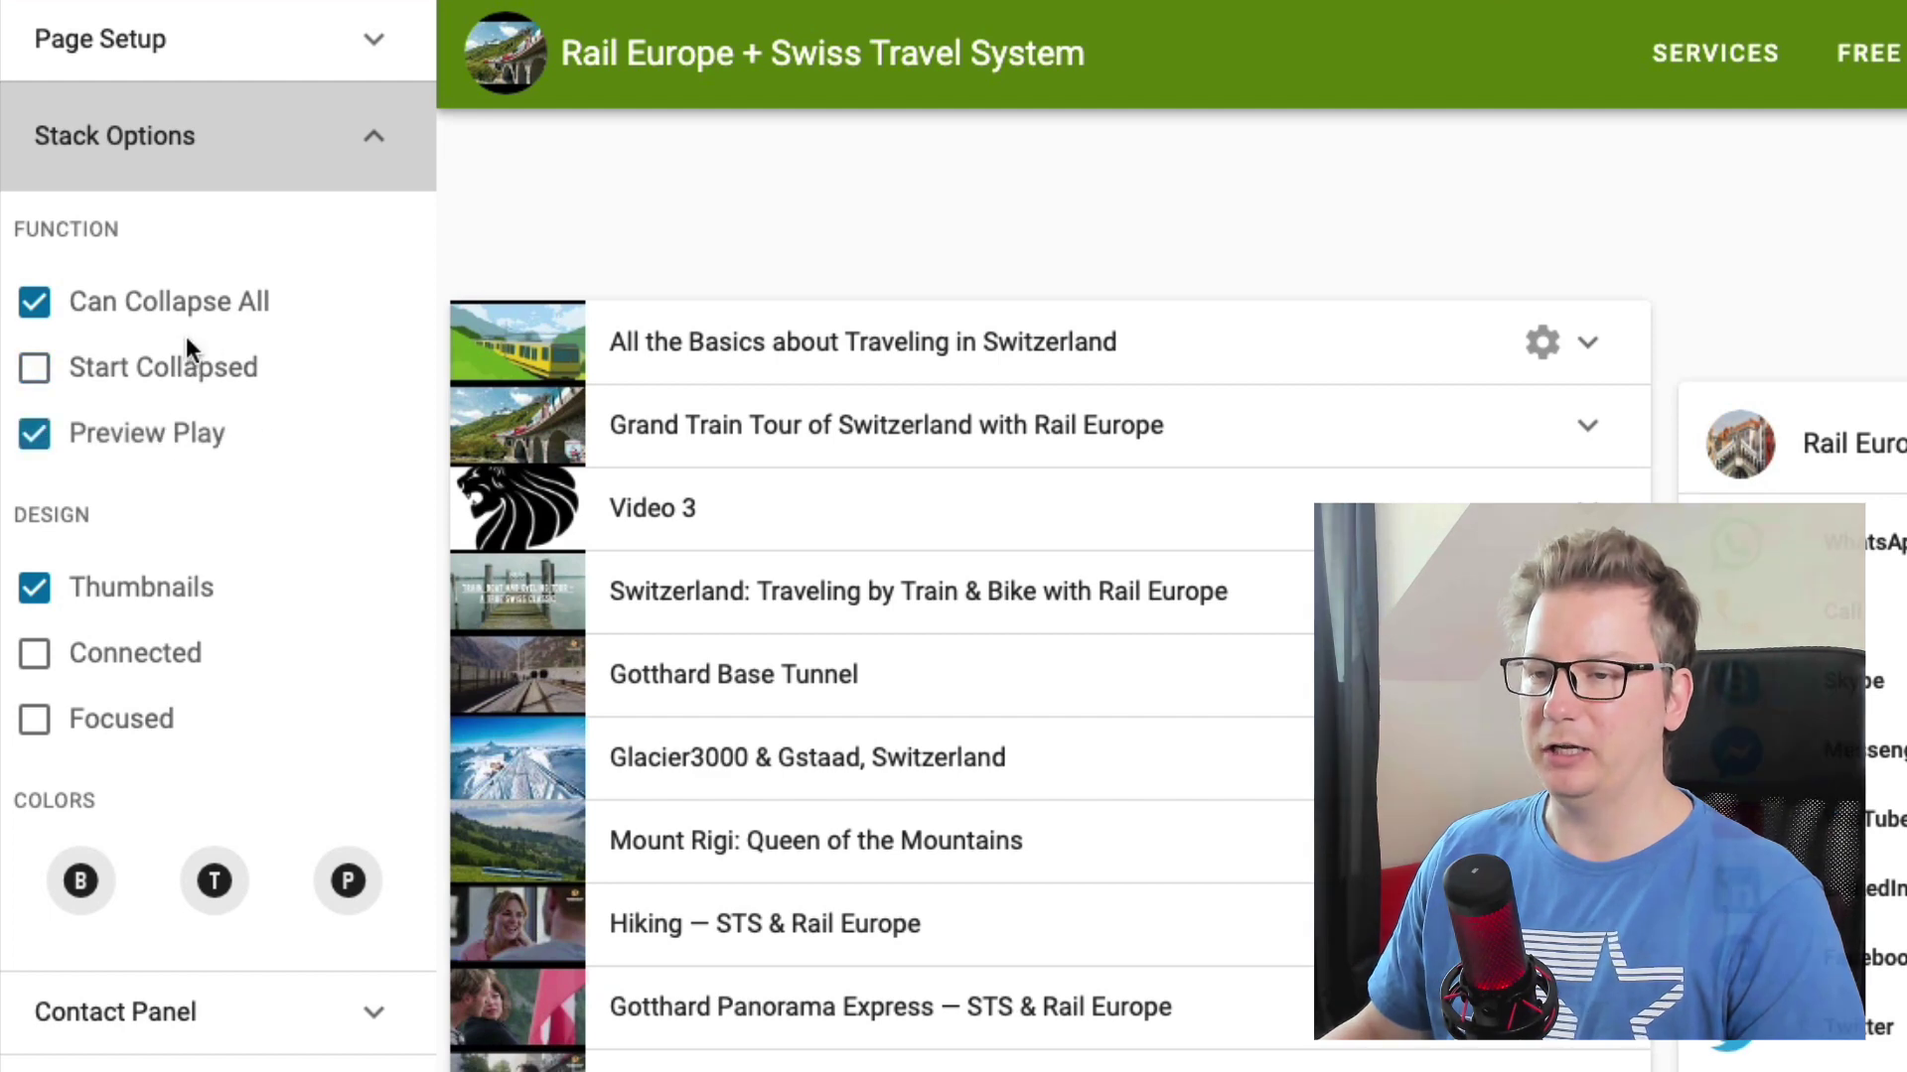
pyautogui.click(181, 373)
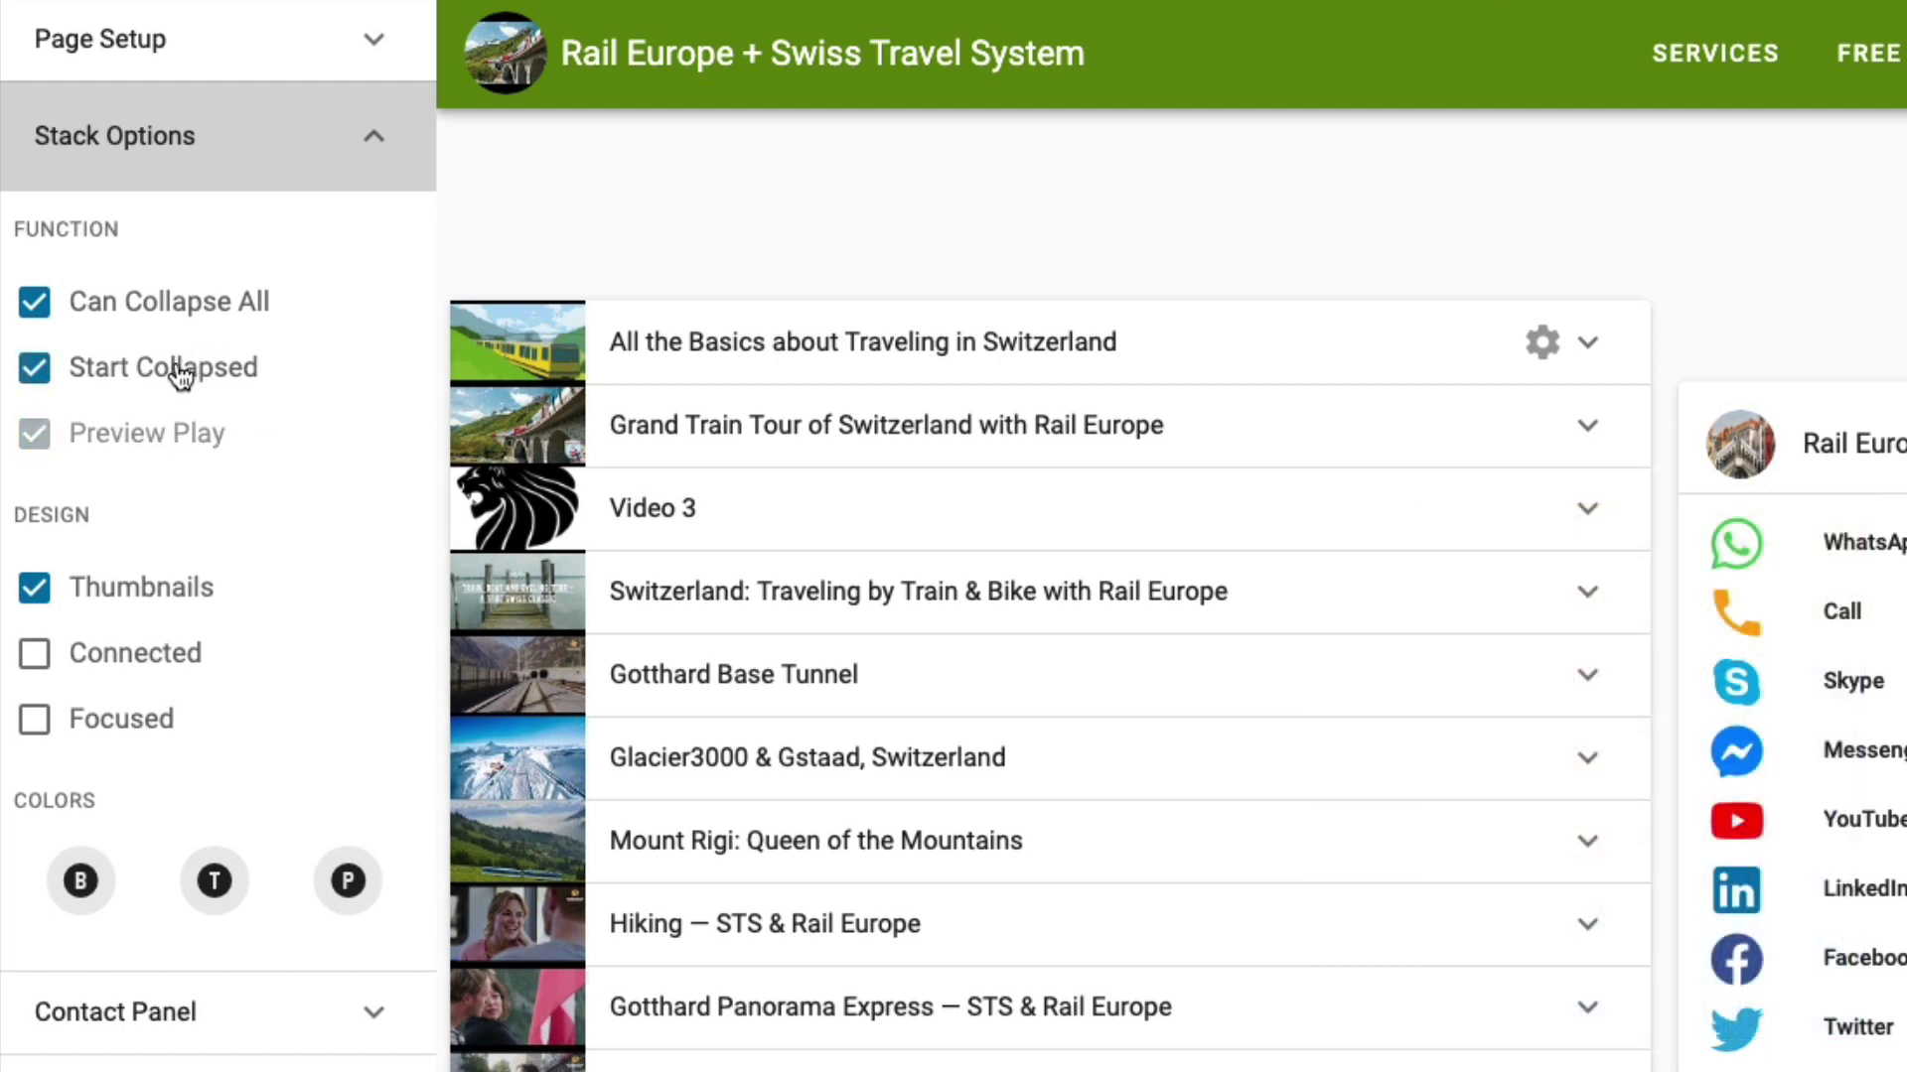
pyautogui.click(237, 376)
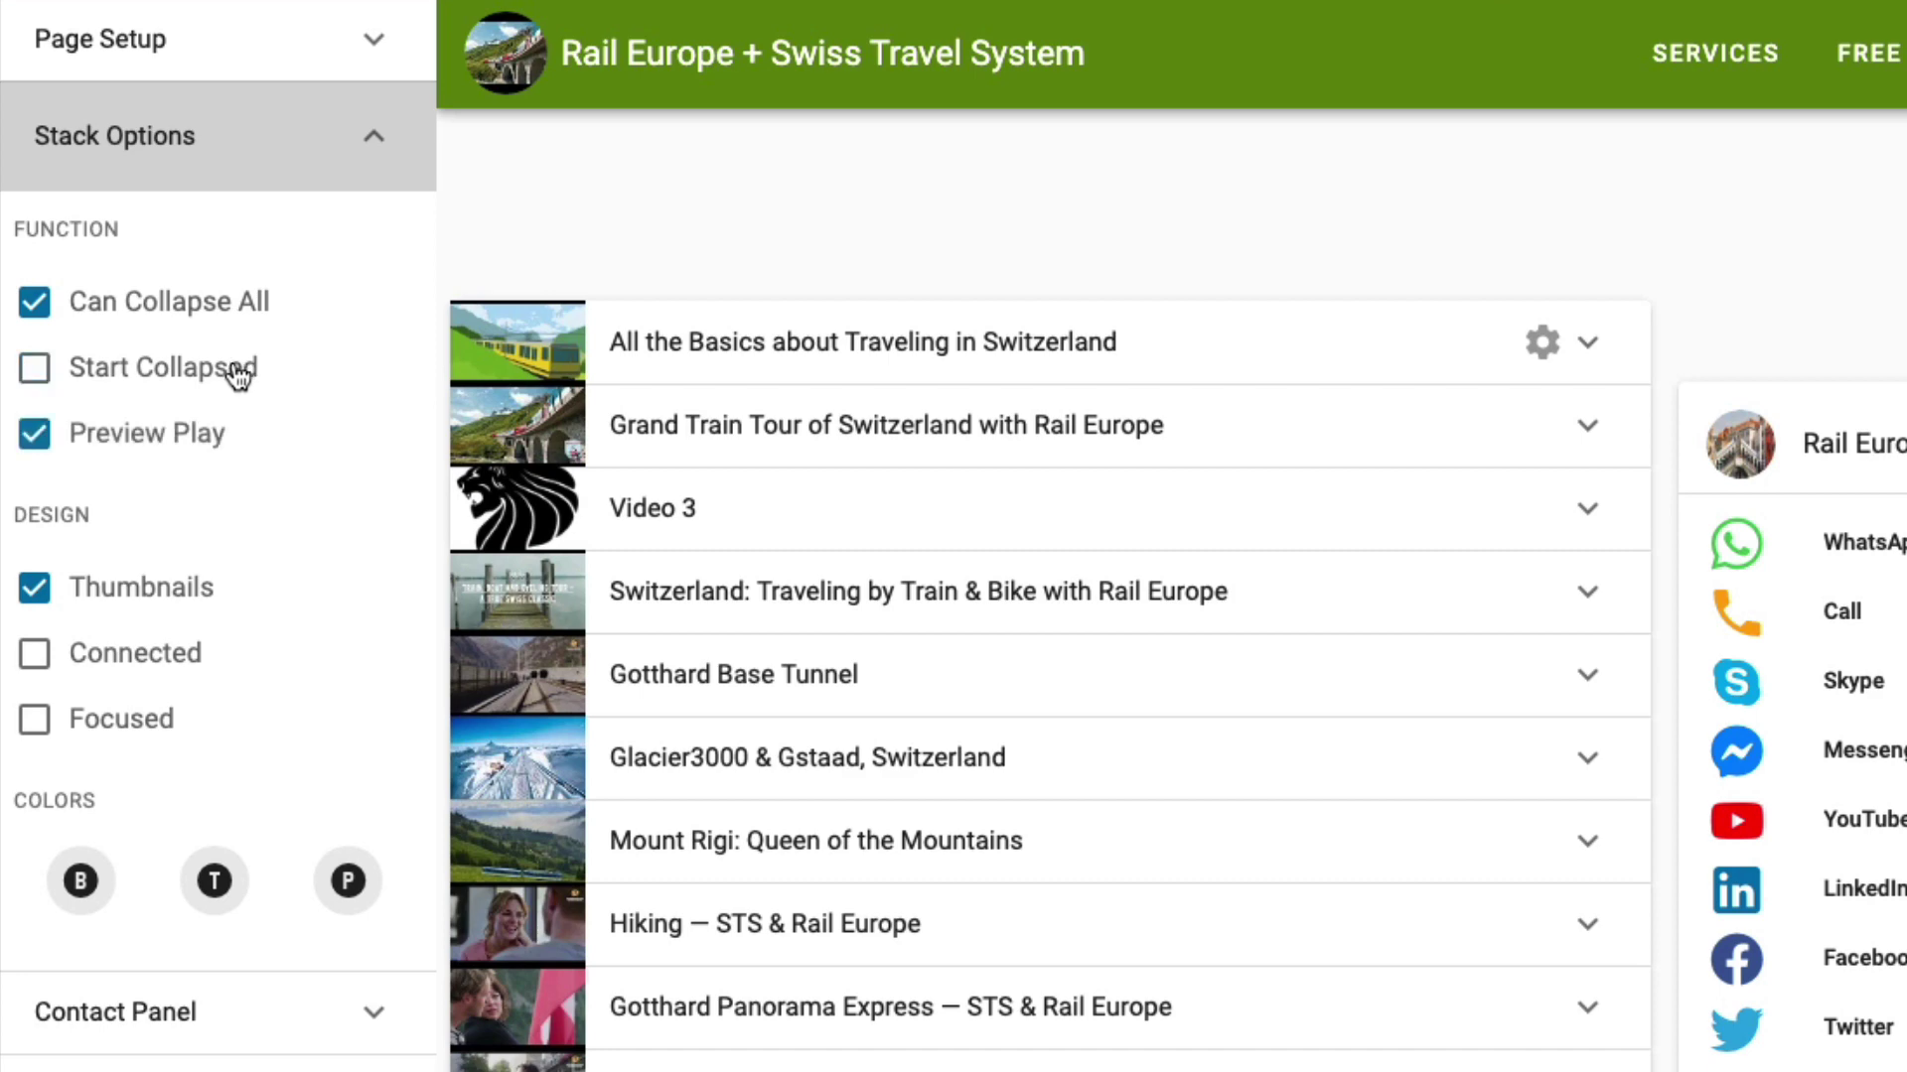
pyautogui.click(239, 373)
pyautogui.click(248, 136)
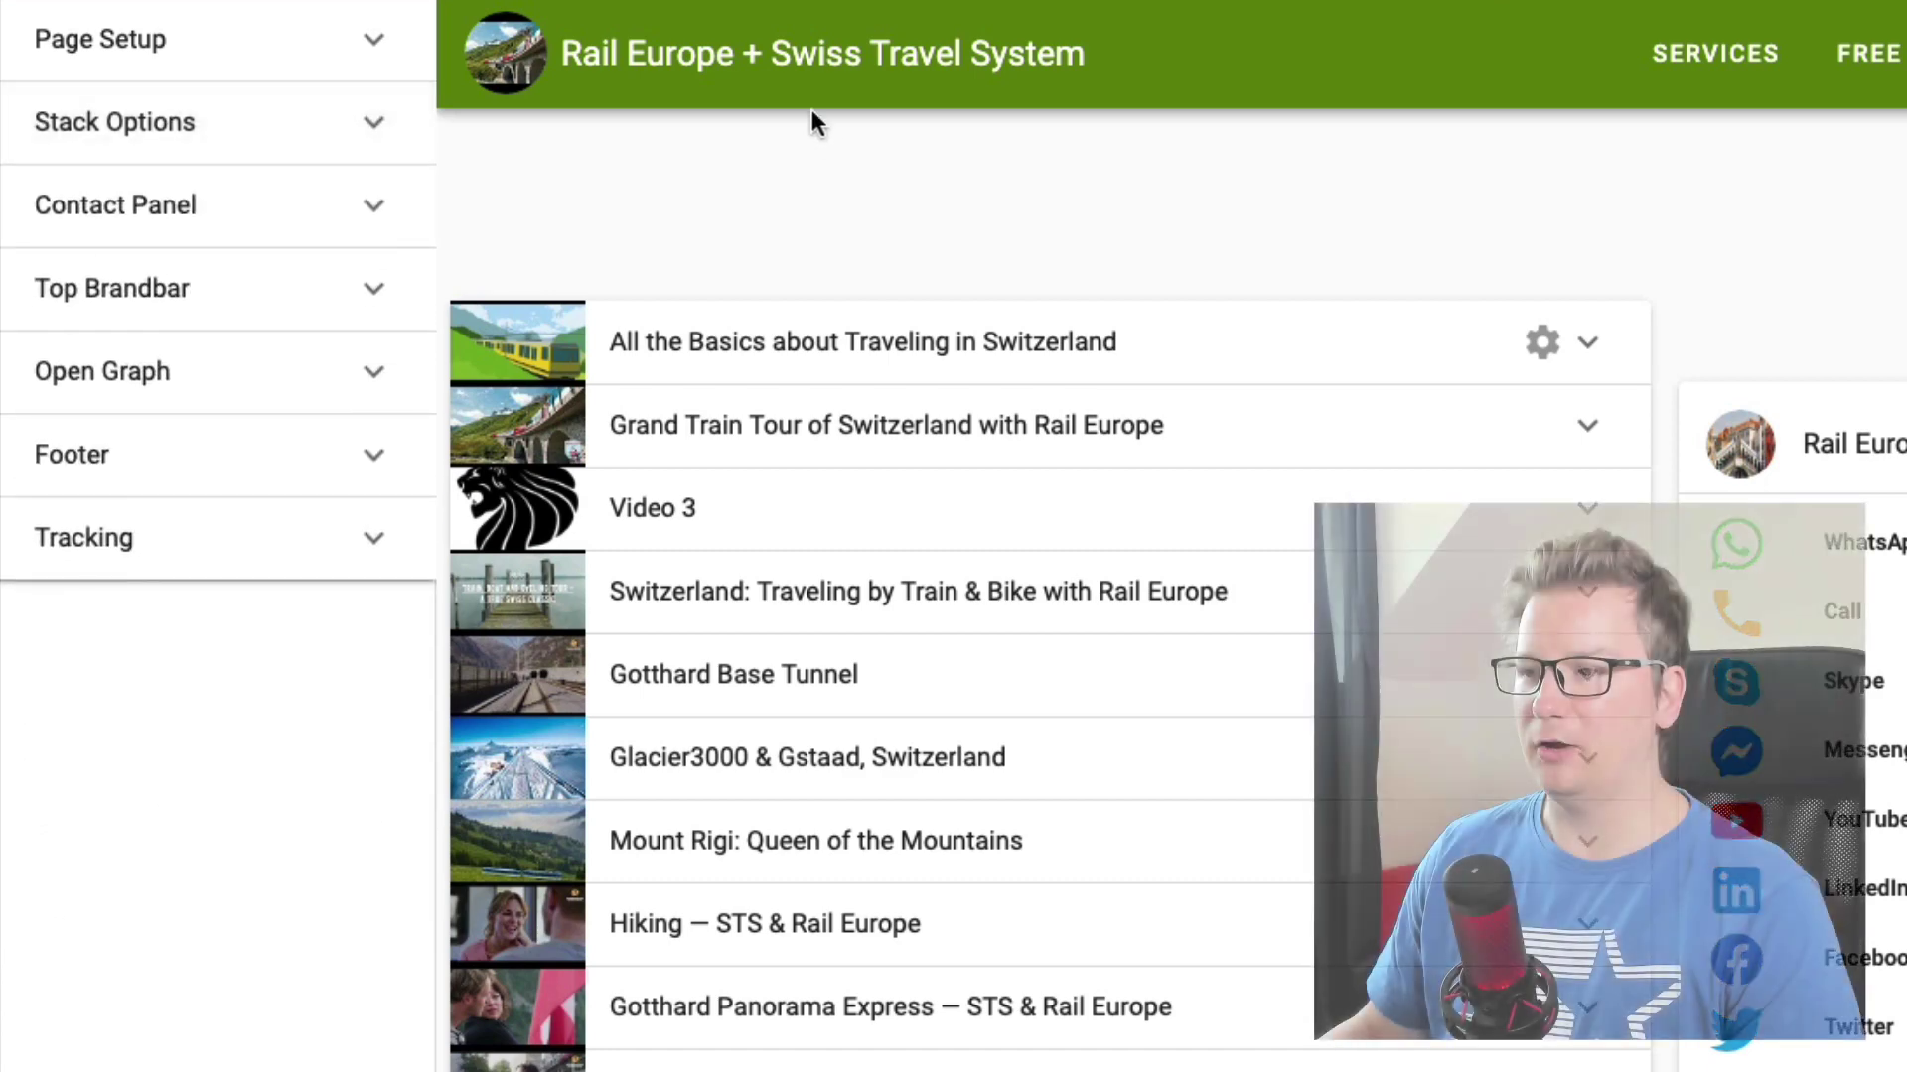
# - Open the Top Brandbar settings and examine the page's header menu, its Services submenu, and the footer menu
pyautogui.click(212, 290)
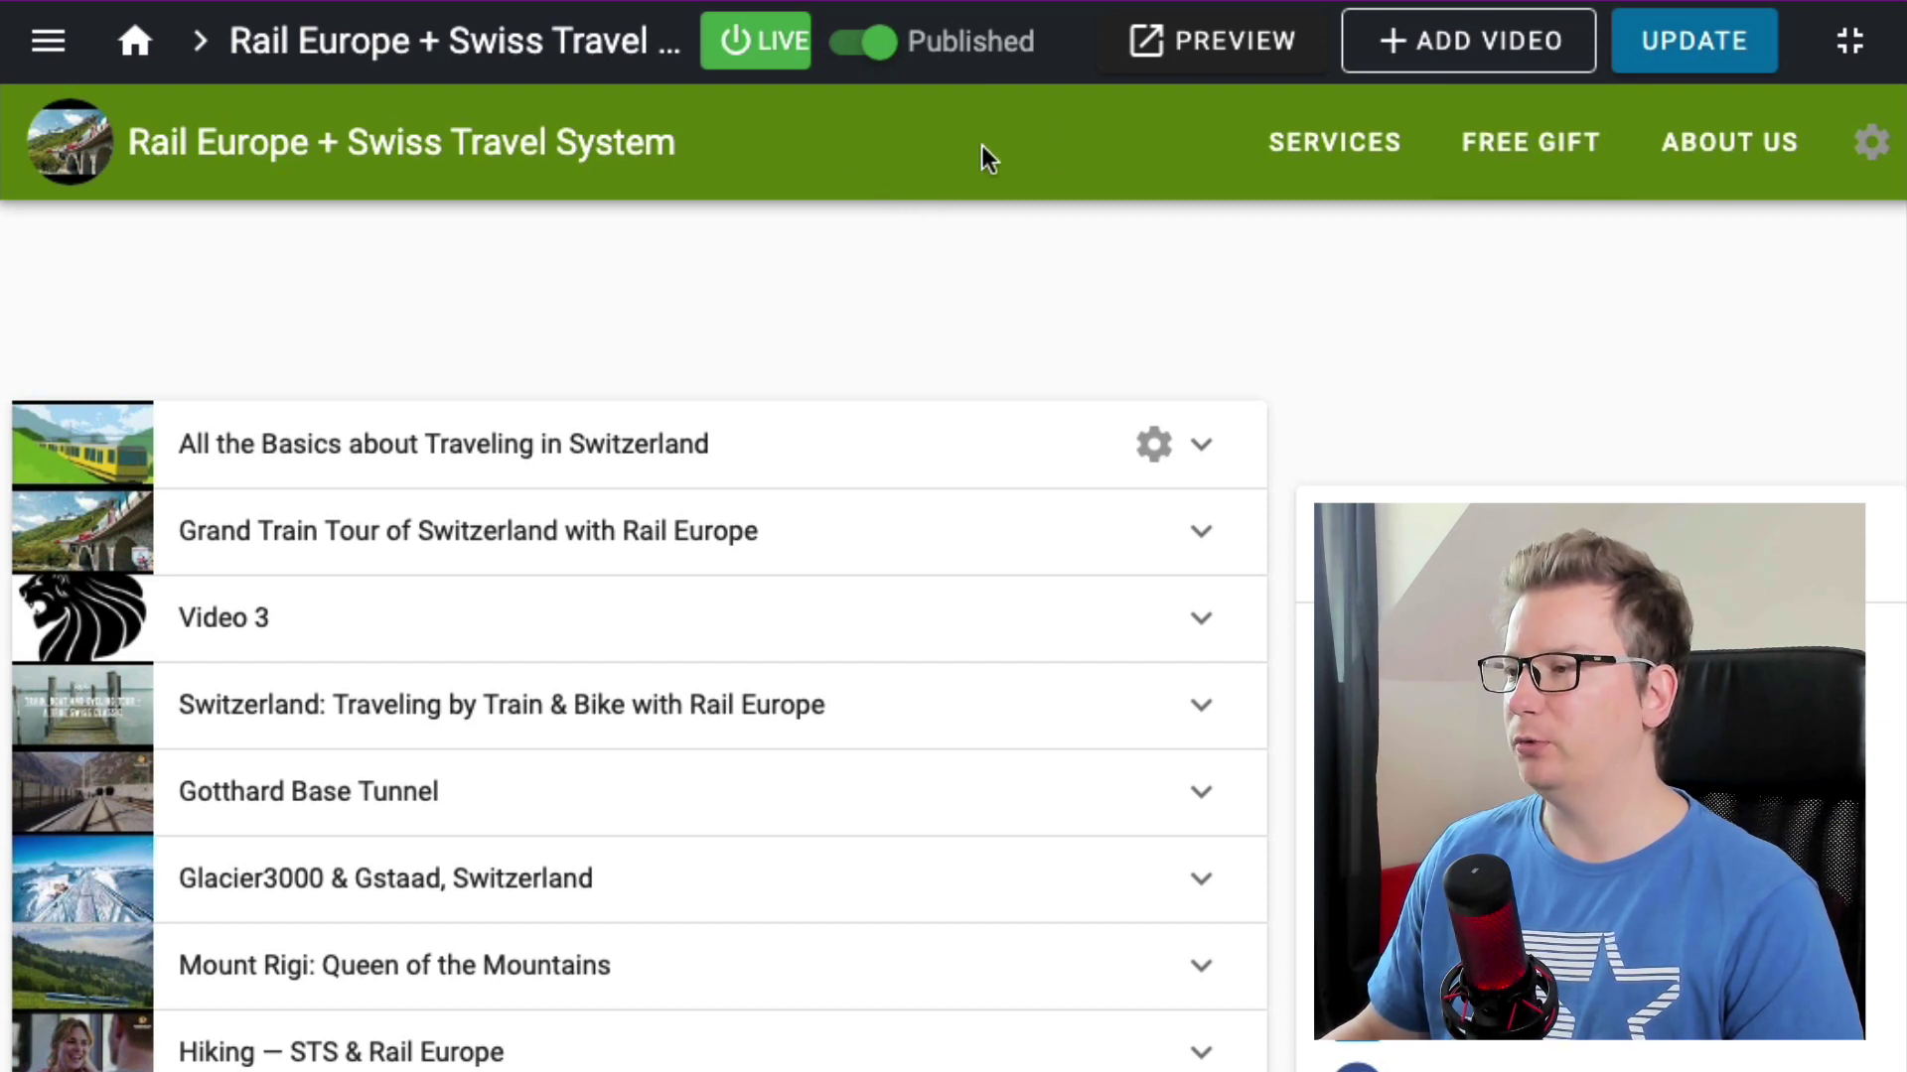
pyautogui.moveTo(1265, 140)
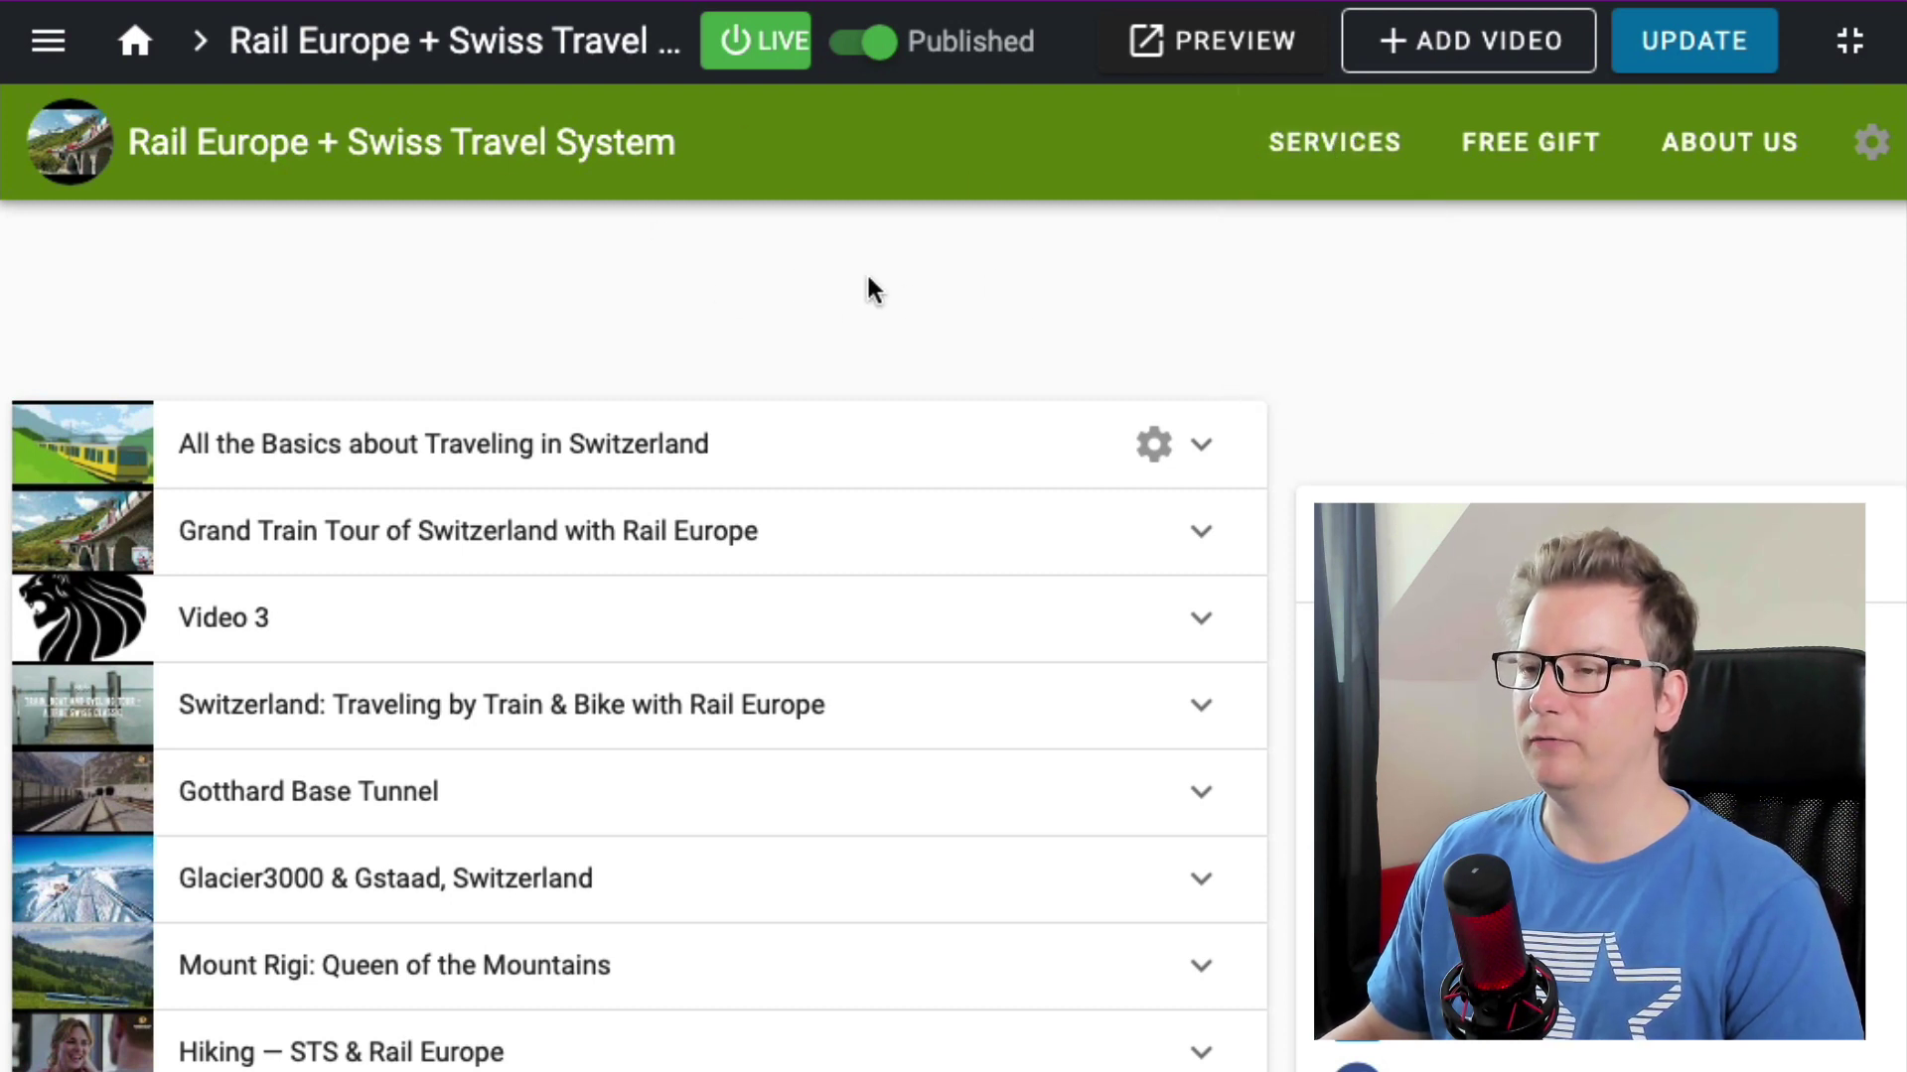
pyautogui.moveTo(1384, 189)
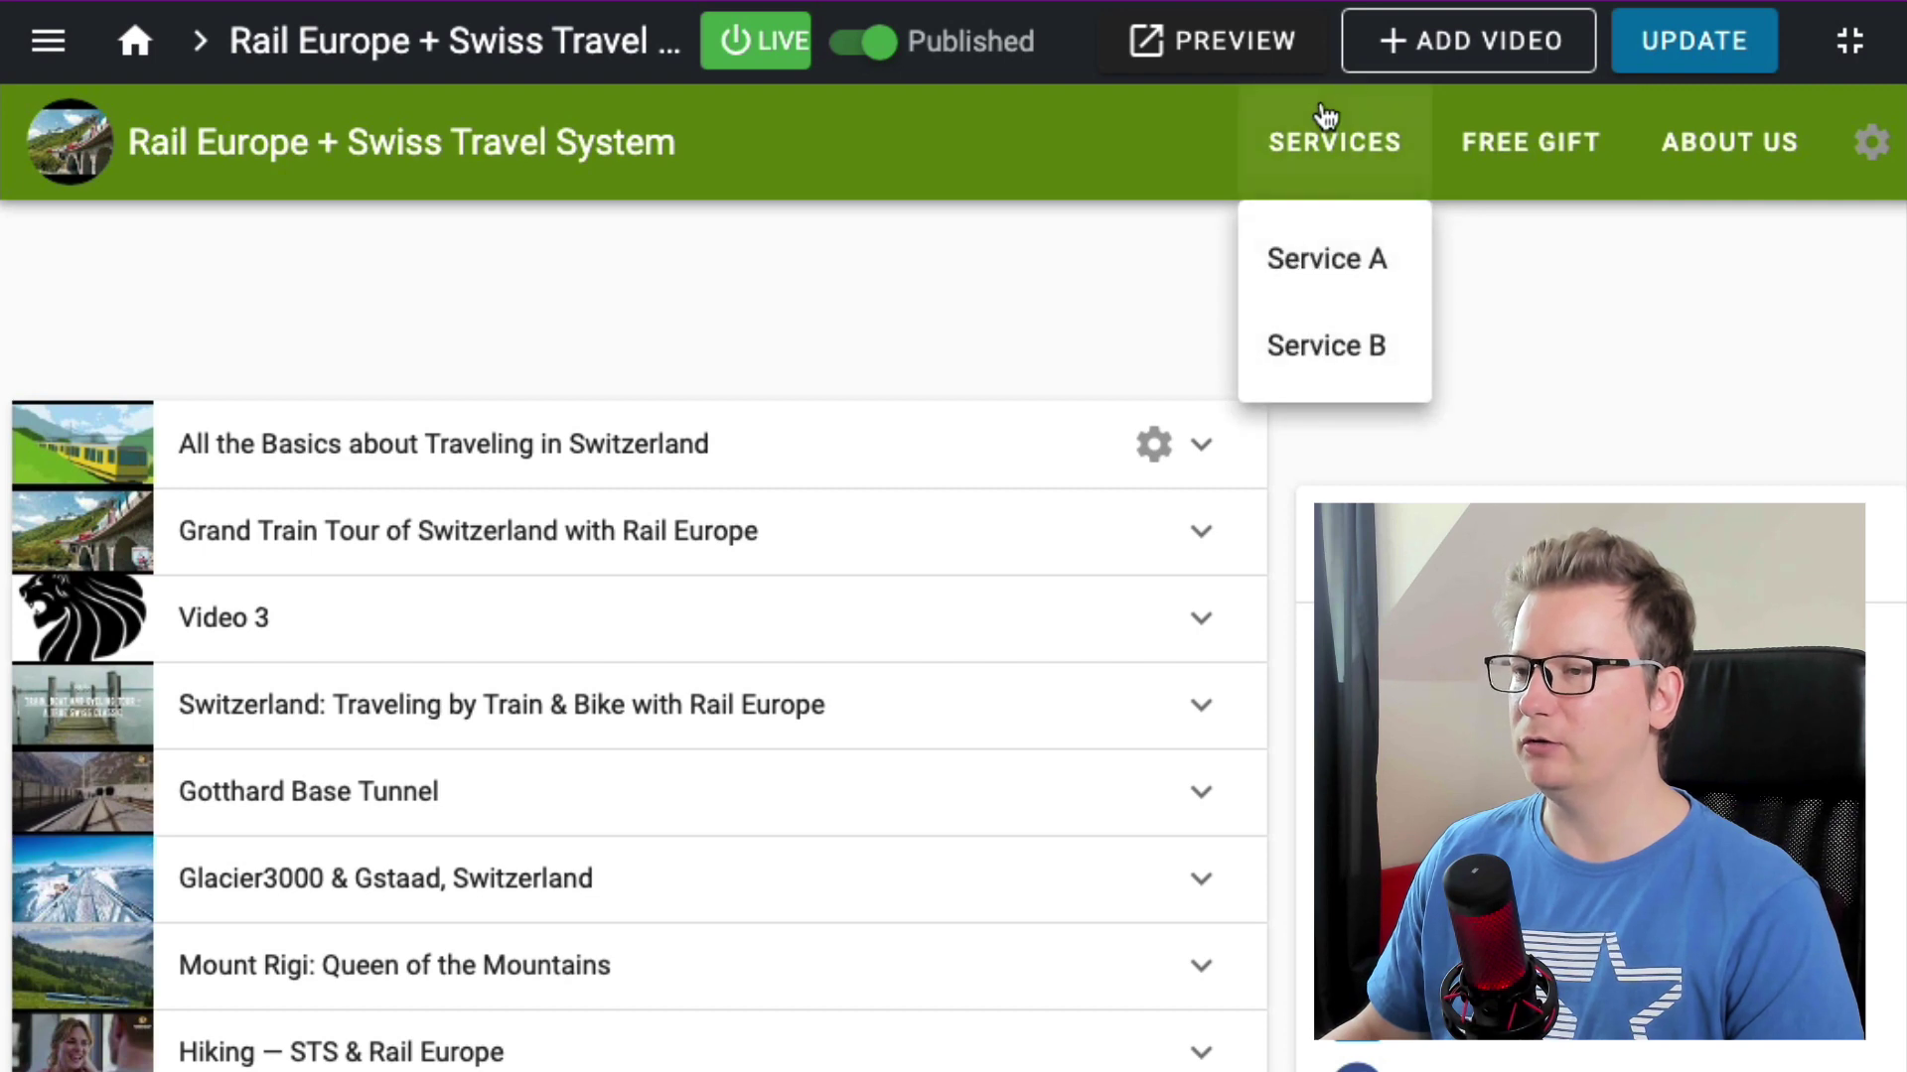
pyautogui.scroll(-3, 1052, 308)
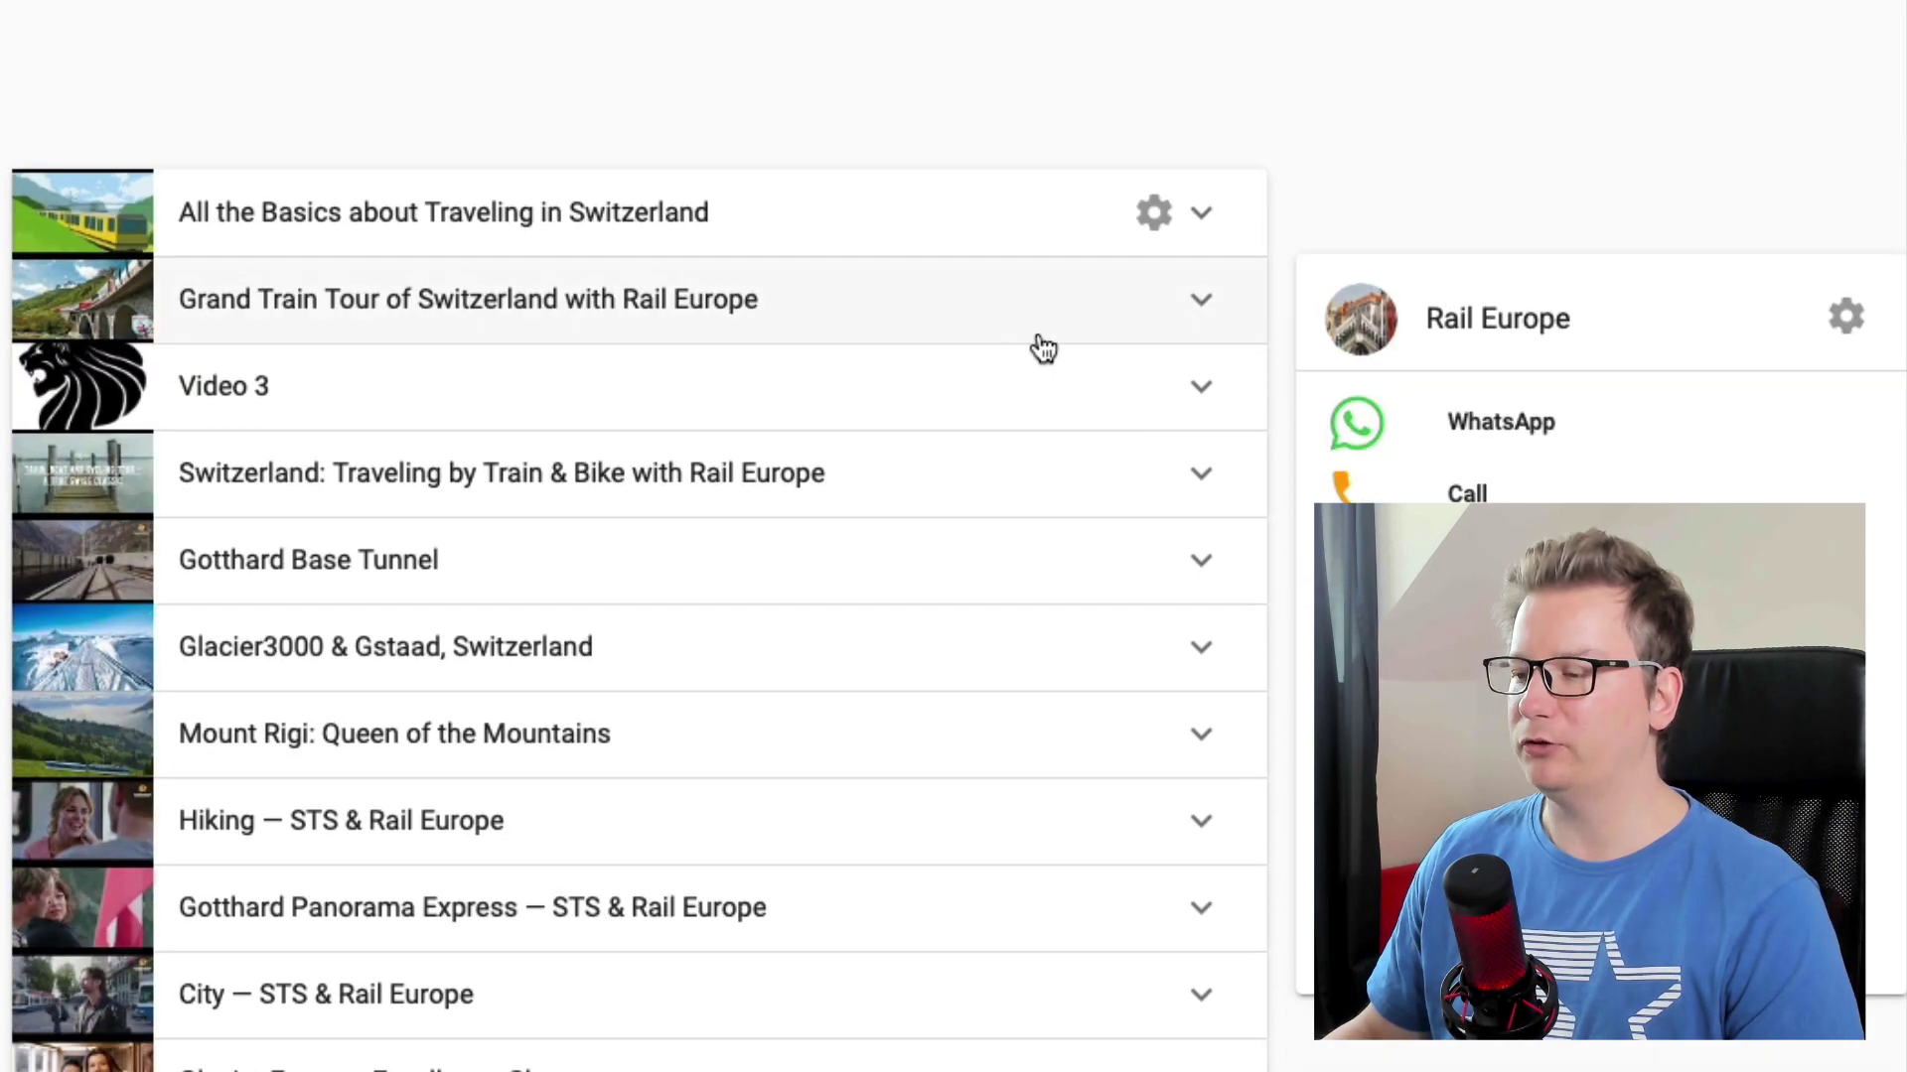
pyautogui.scroll(-5, 606, 609)
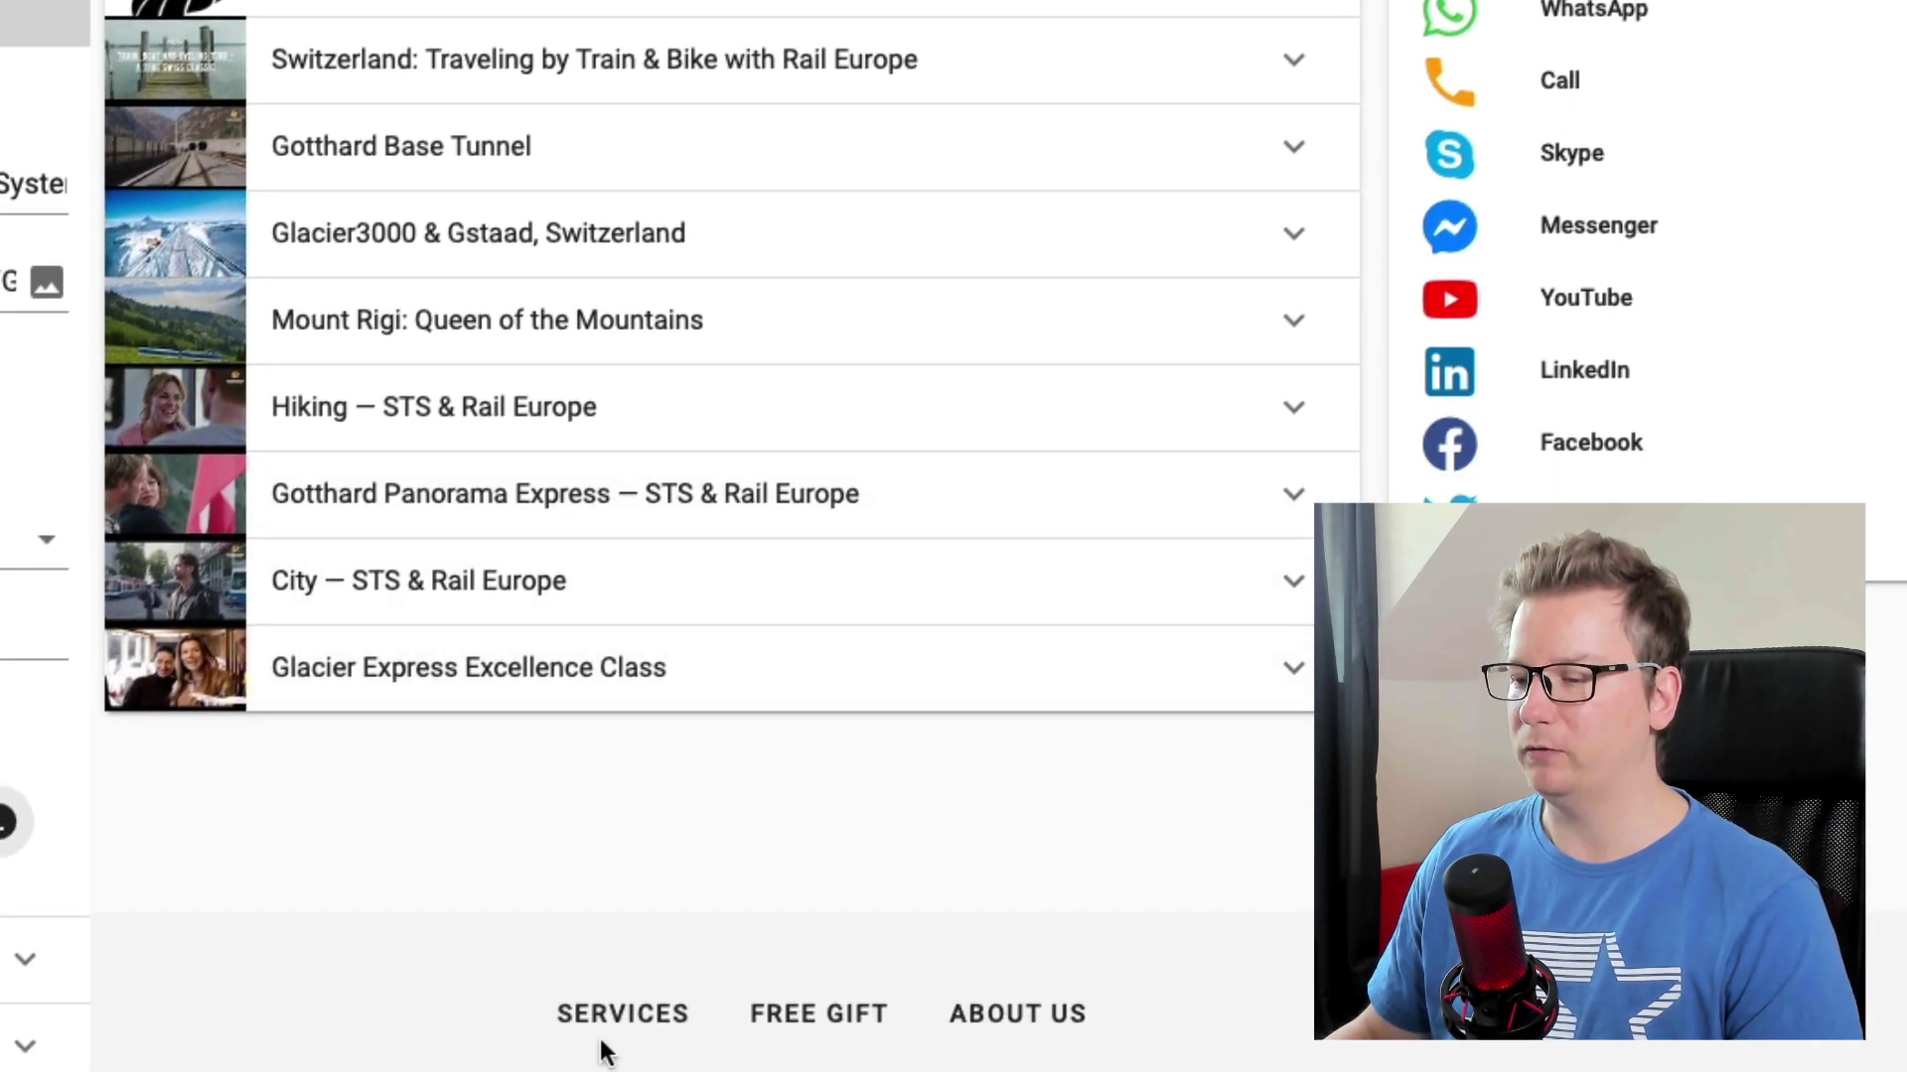
pyautogui.moveTo(608, 1026)
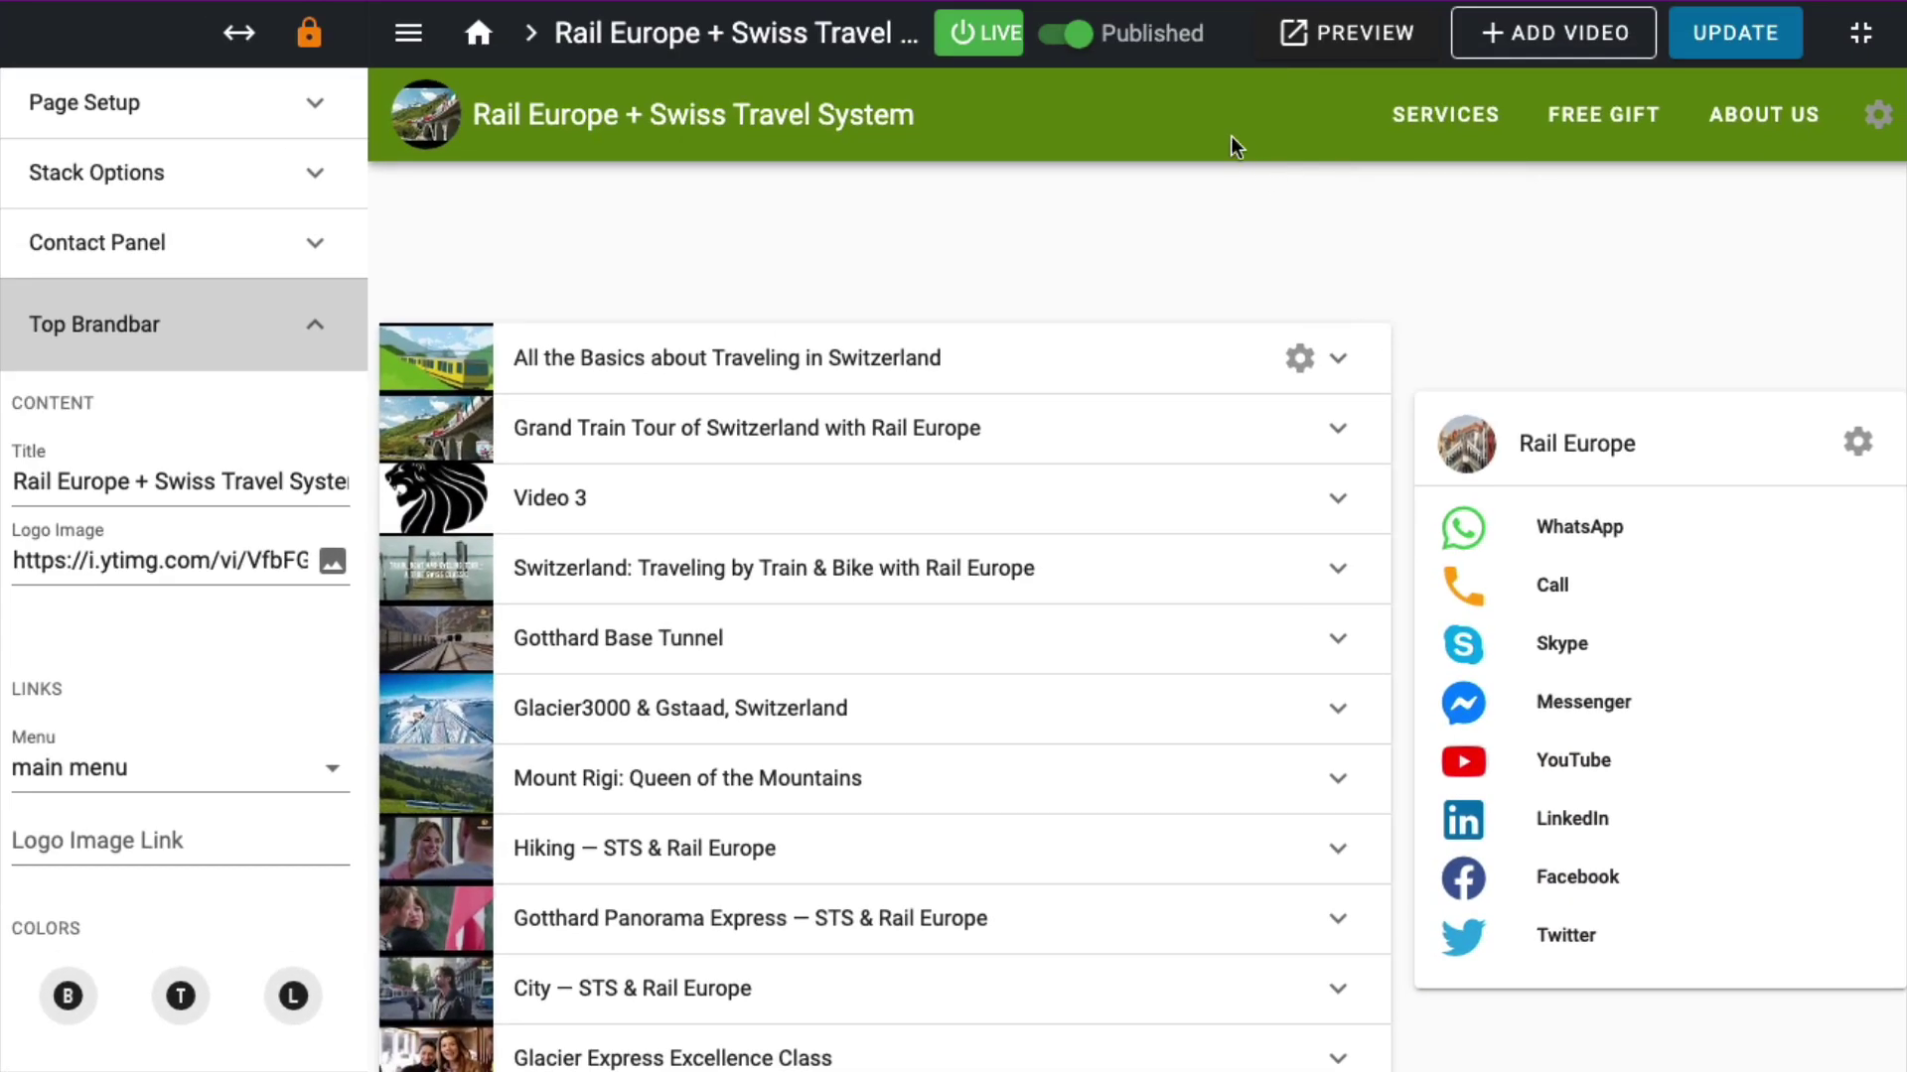
pyautogui.moveTo(646, 1014)
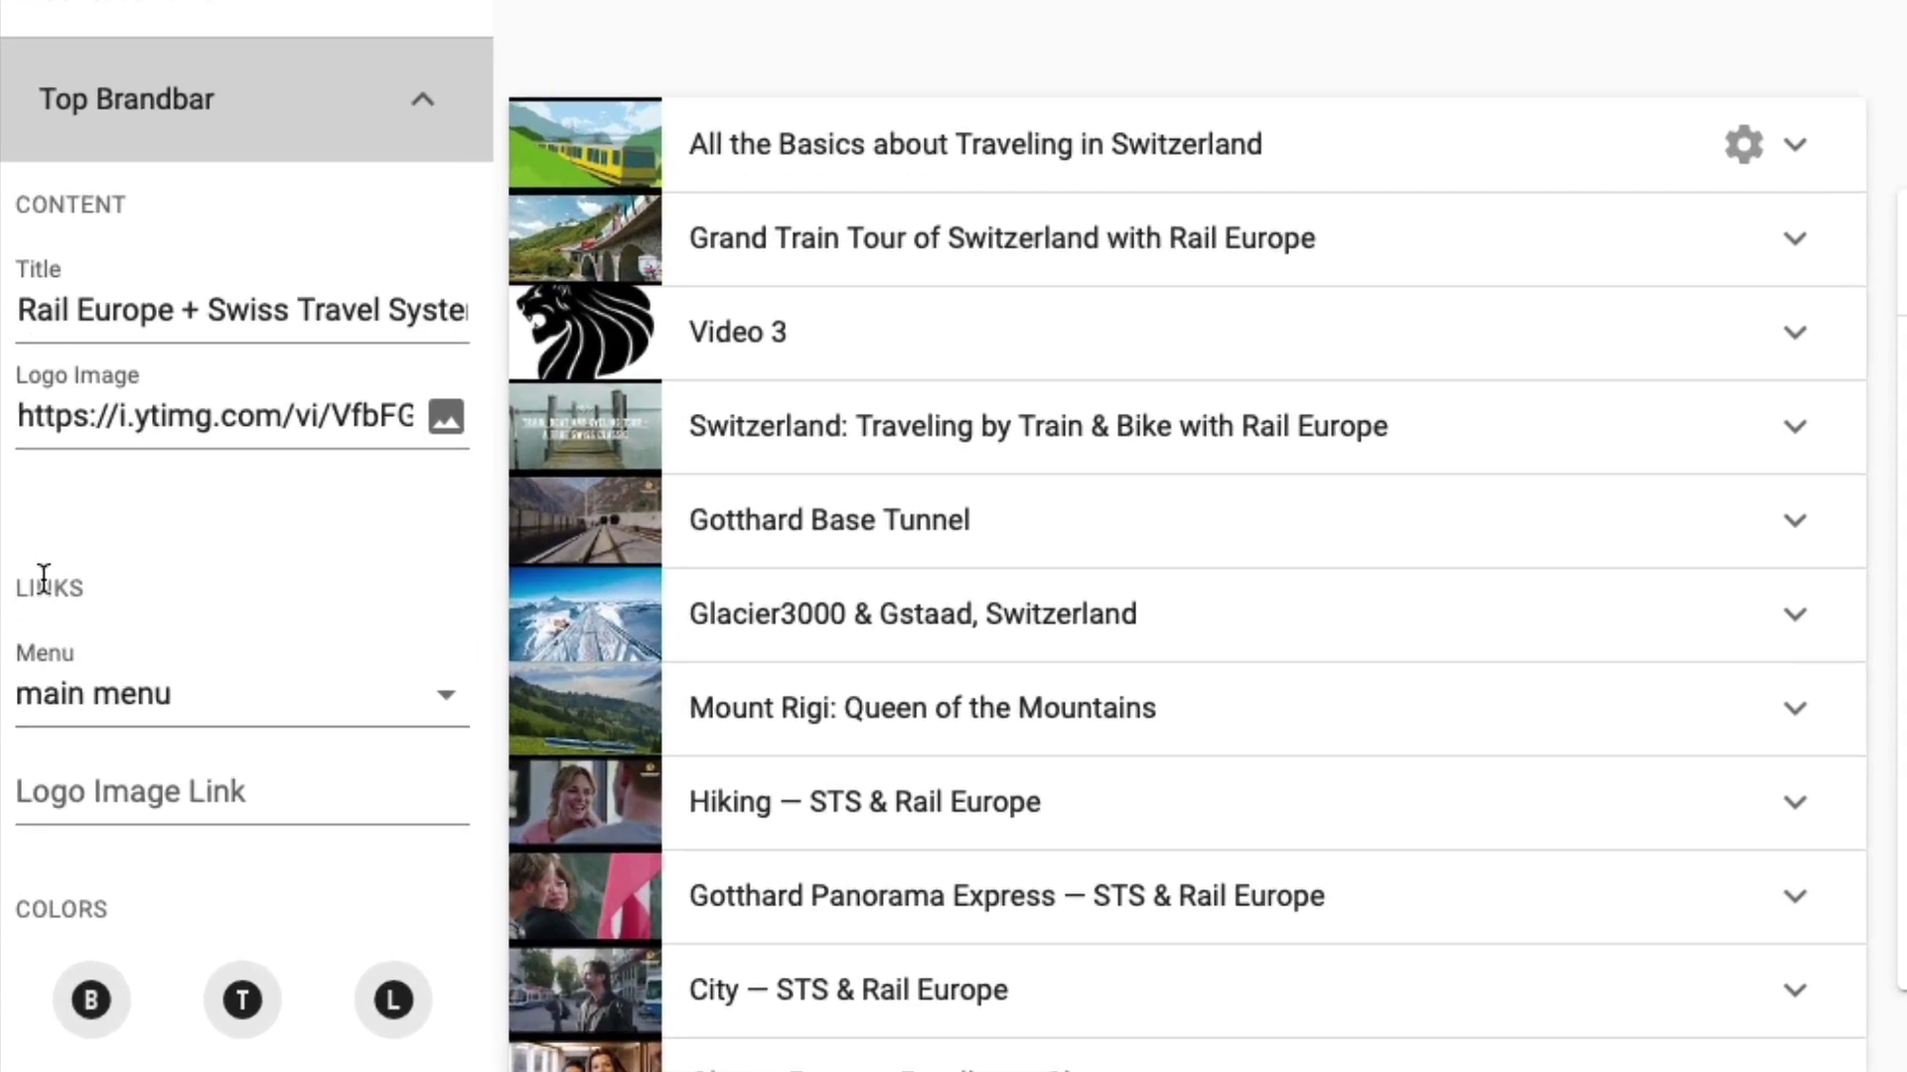
# - Examine the menu choices in the Top Brandbar's Links section, keeping main menu selected
pyautogui.doubleClick(33, 684)
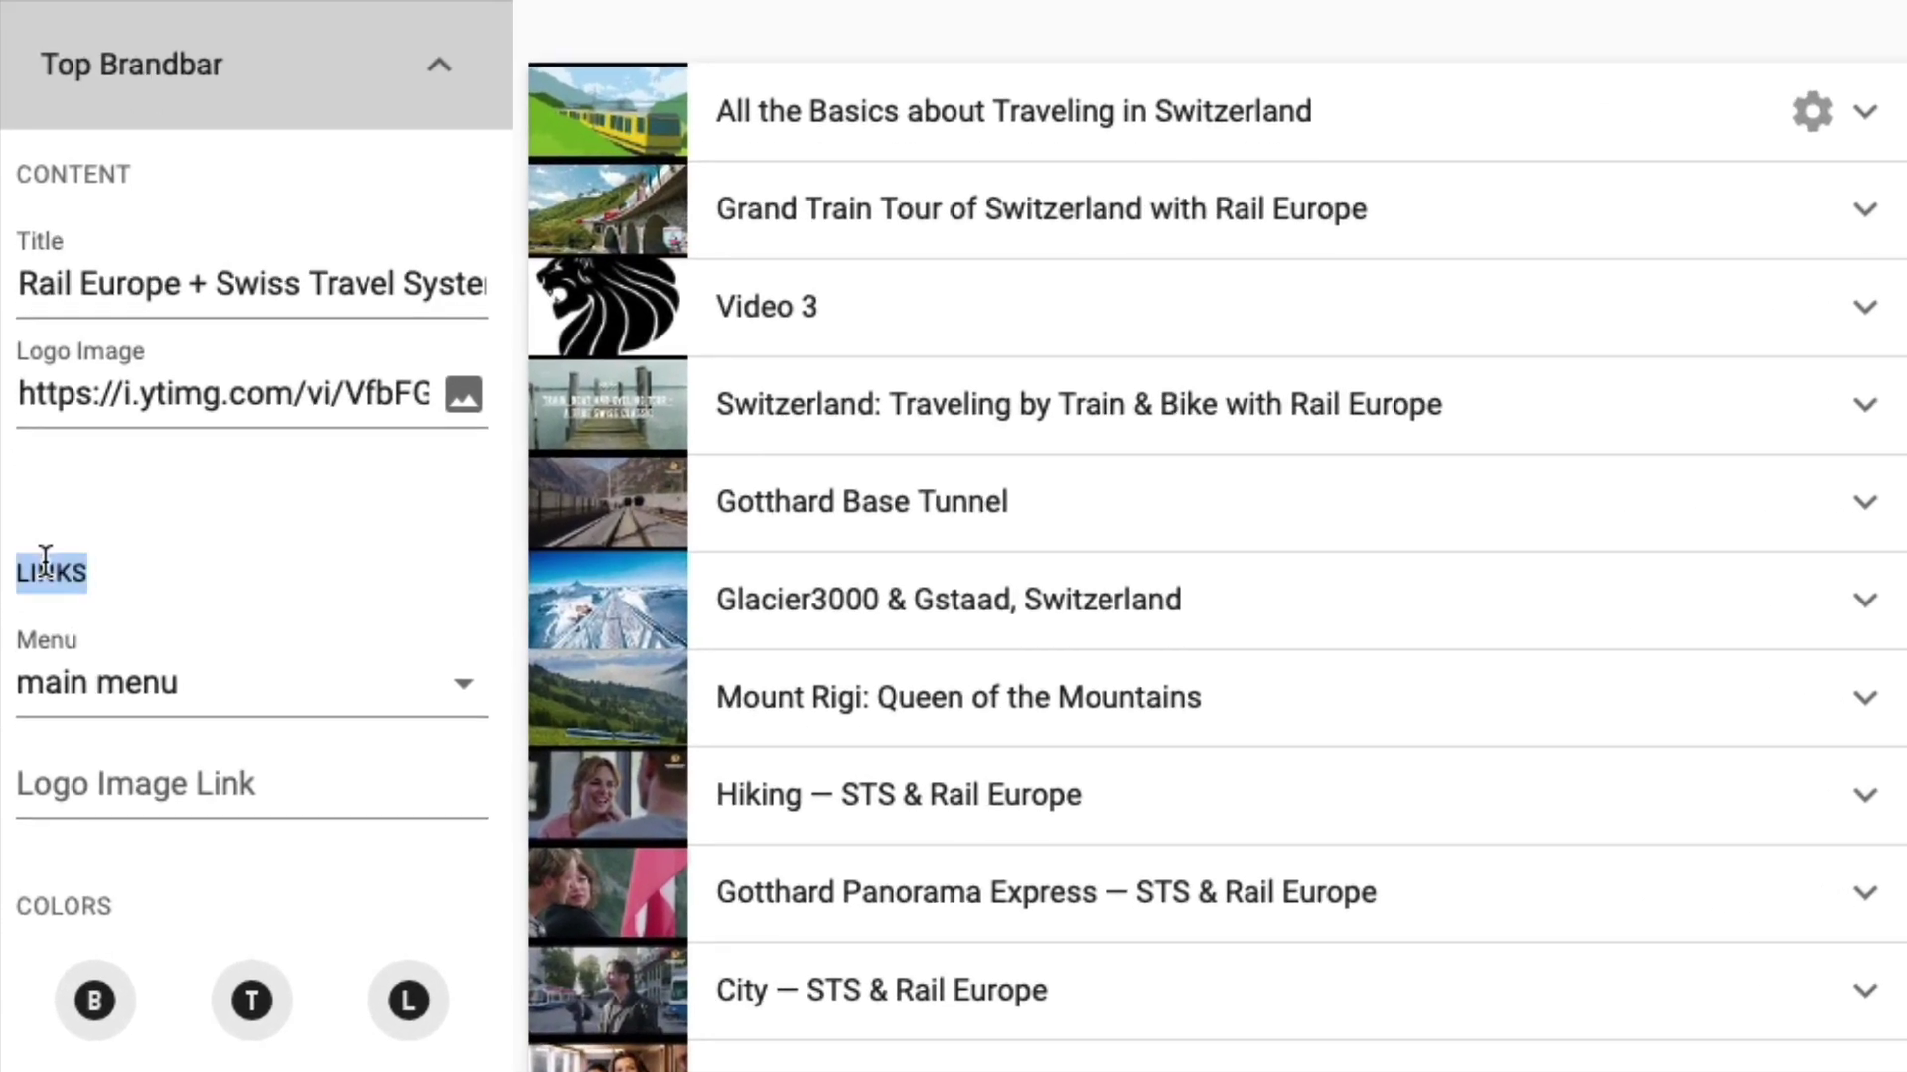
pyautogui.click(225, 703)
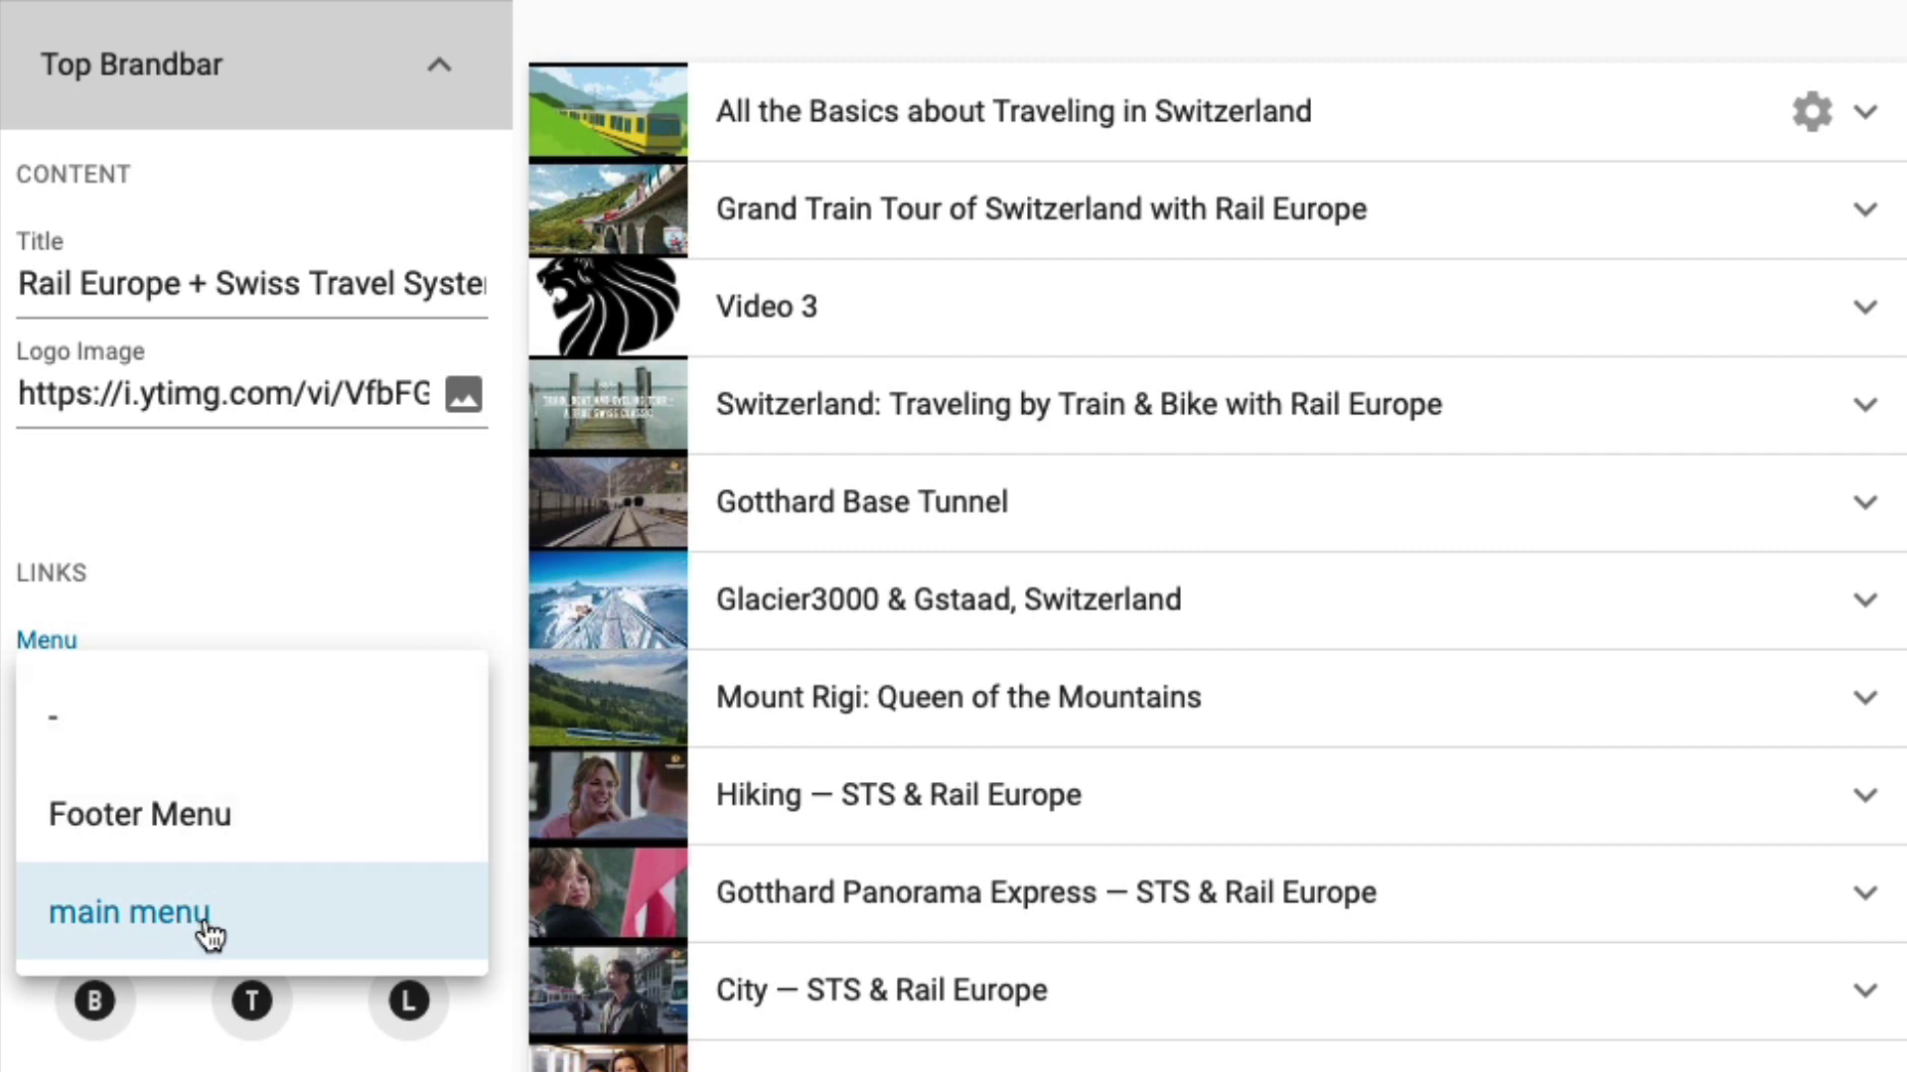
pyautogui.click(376, 582)
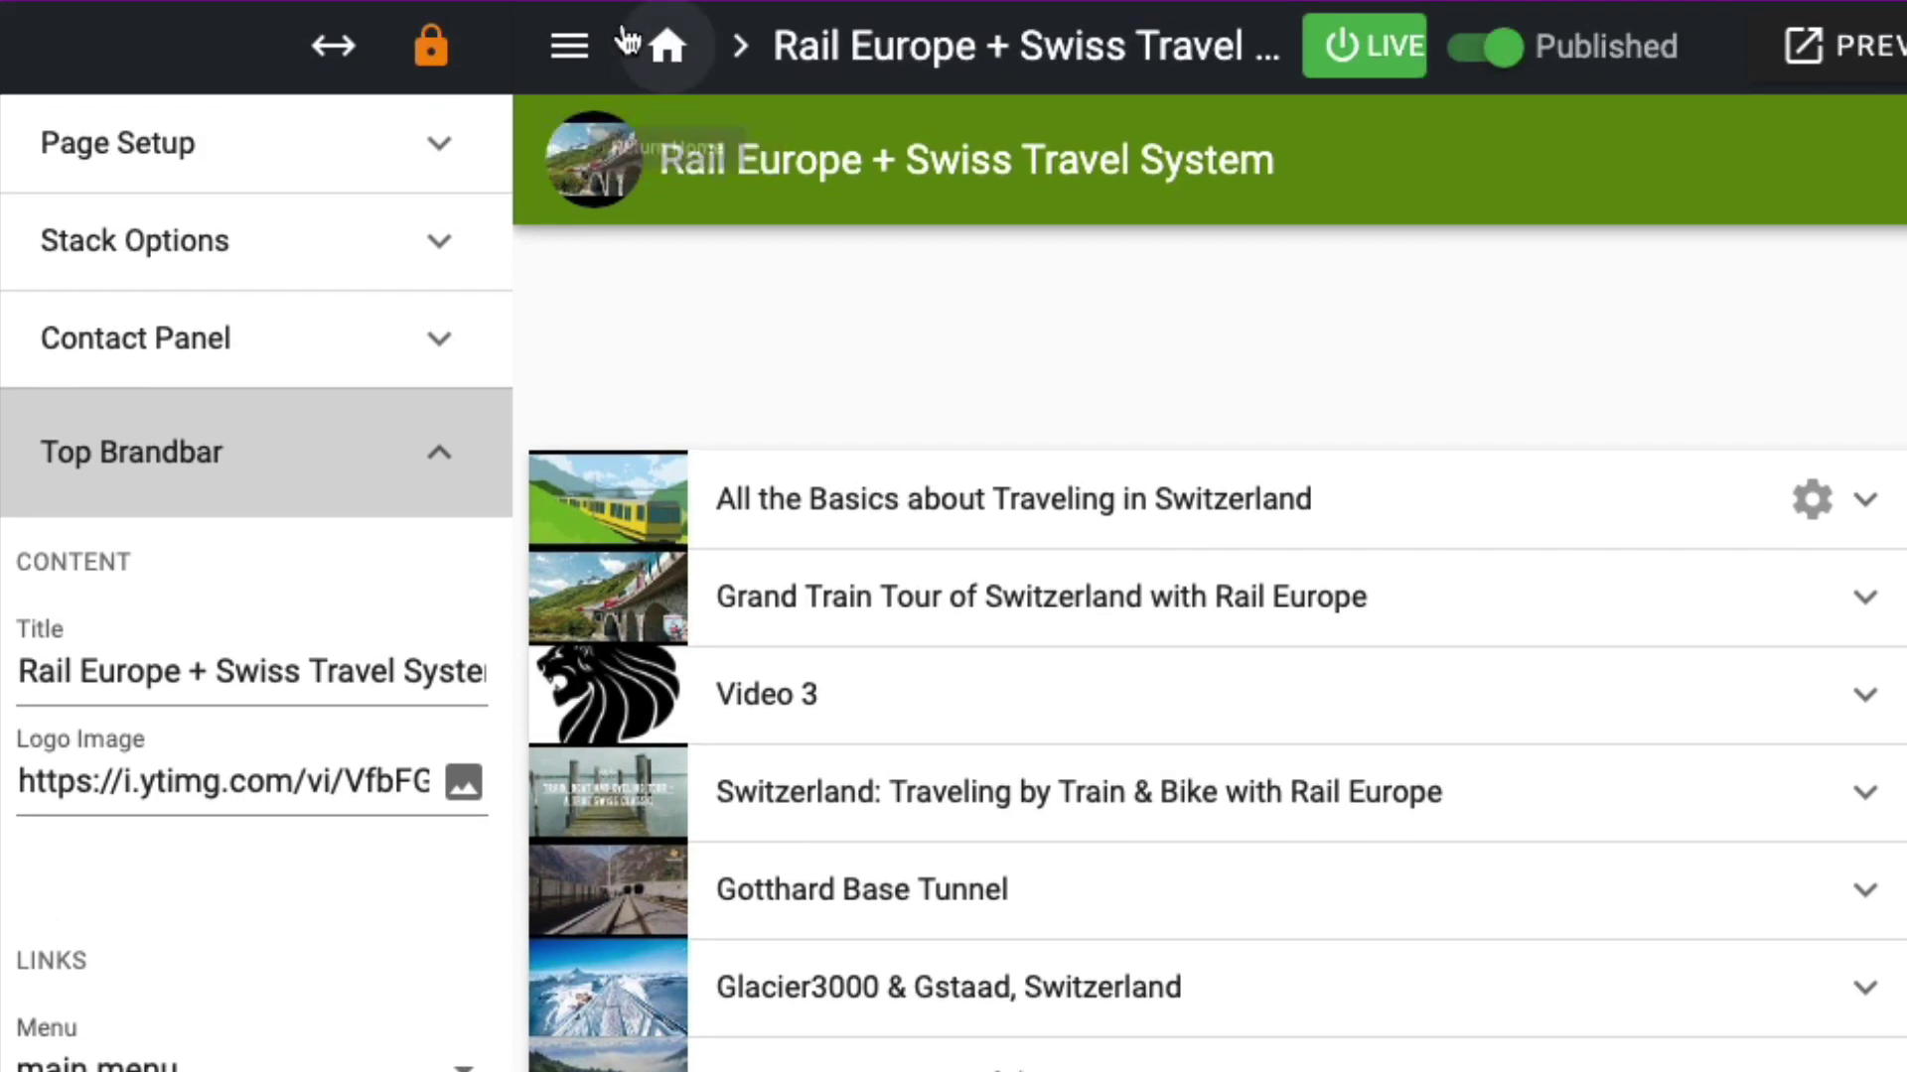
# - Leave the page editor, open the WordPress menu management page, and select main menu for editing
pyautogui.click(671, 54)
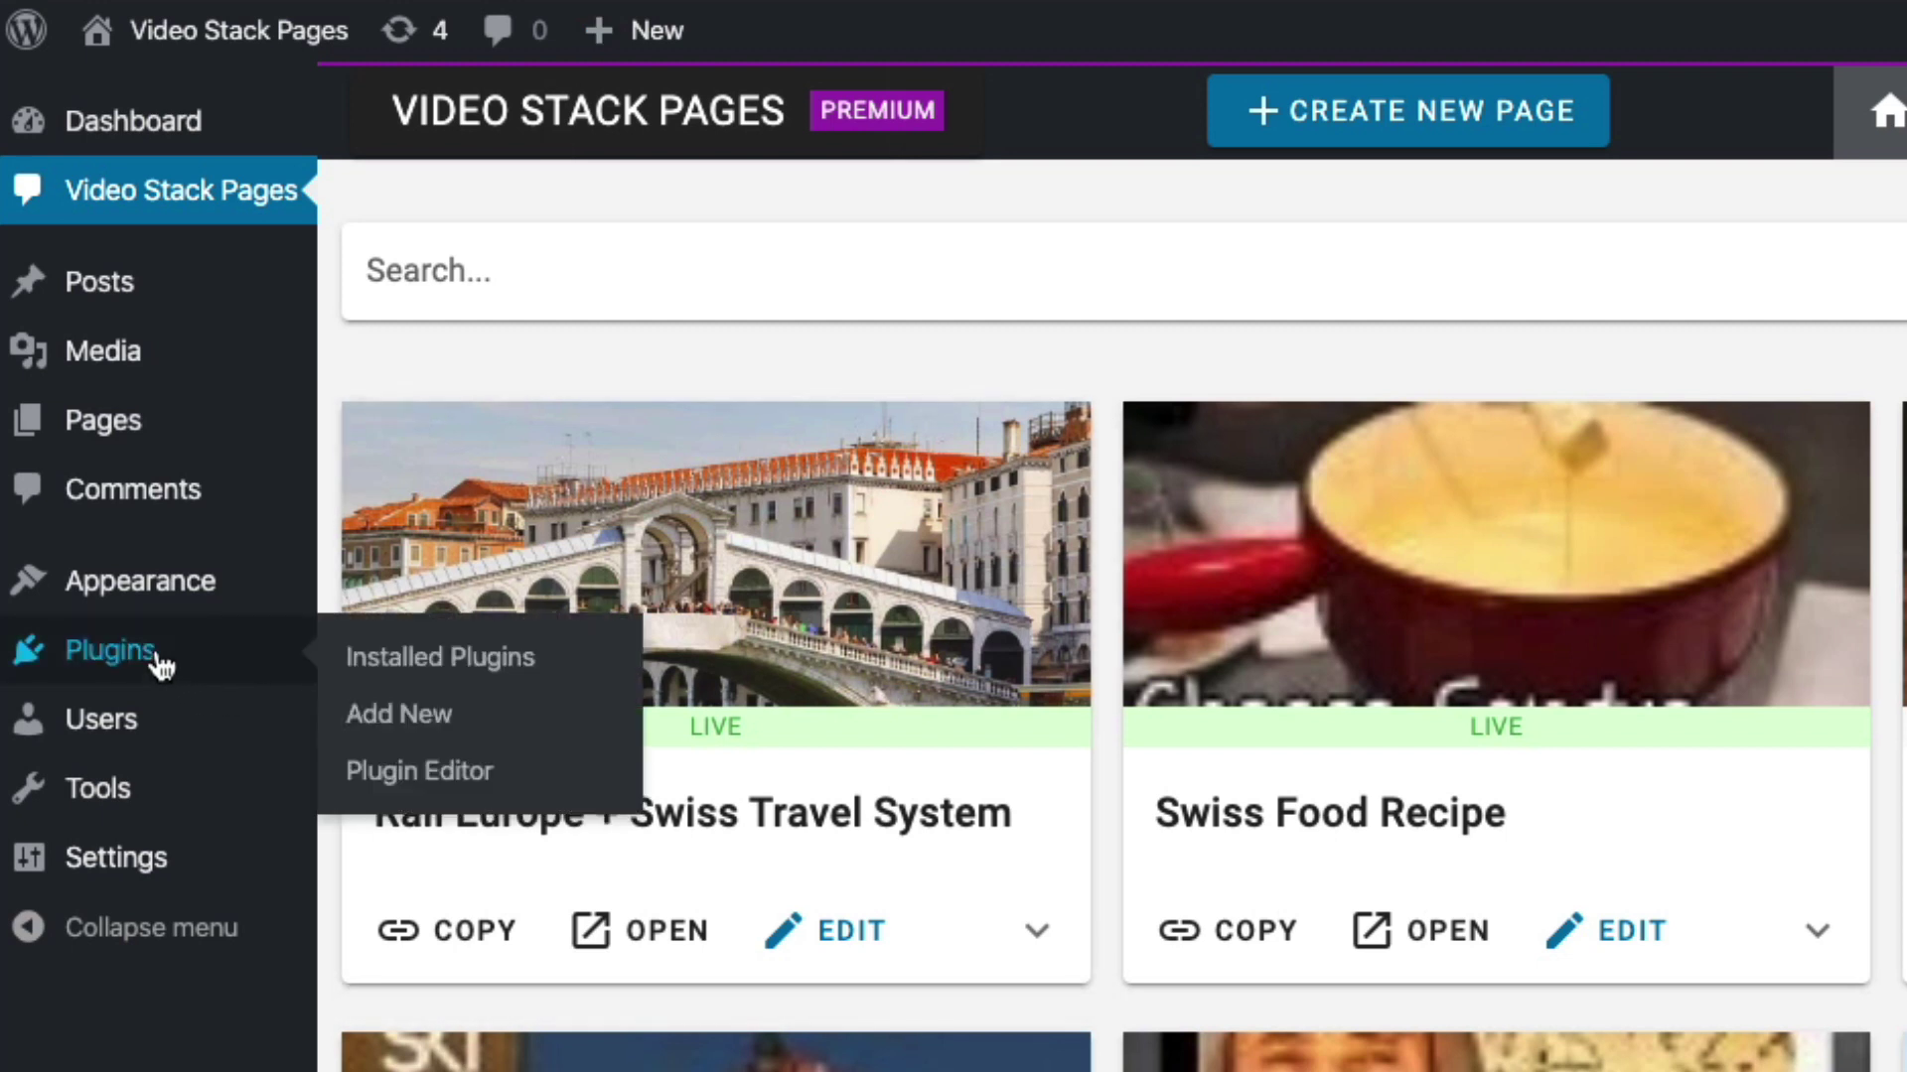
pyautogui.moveTo(152, 588)
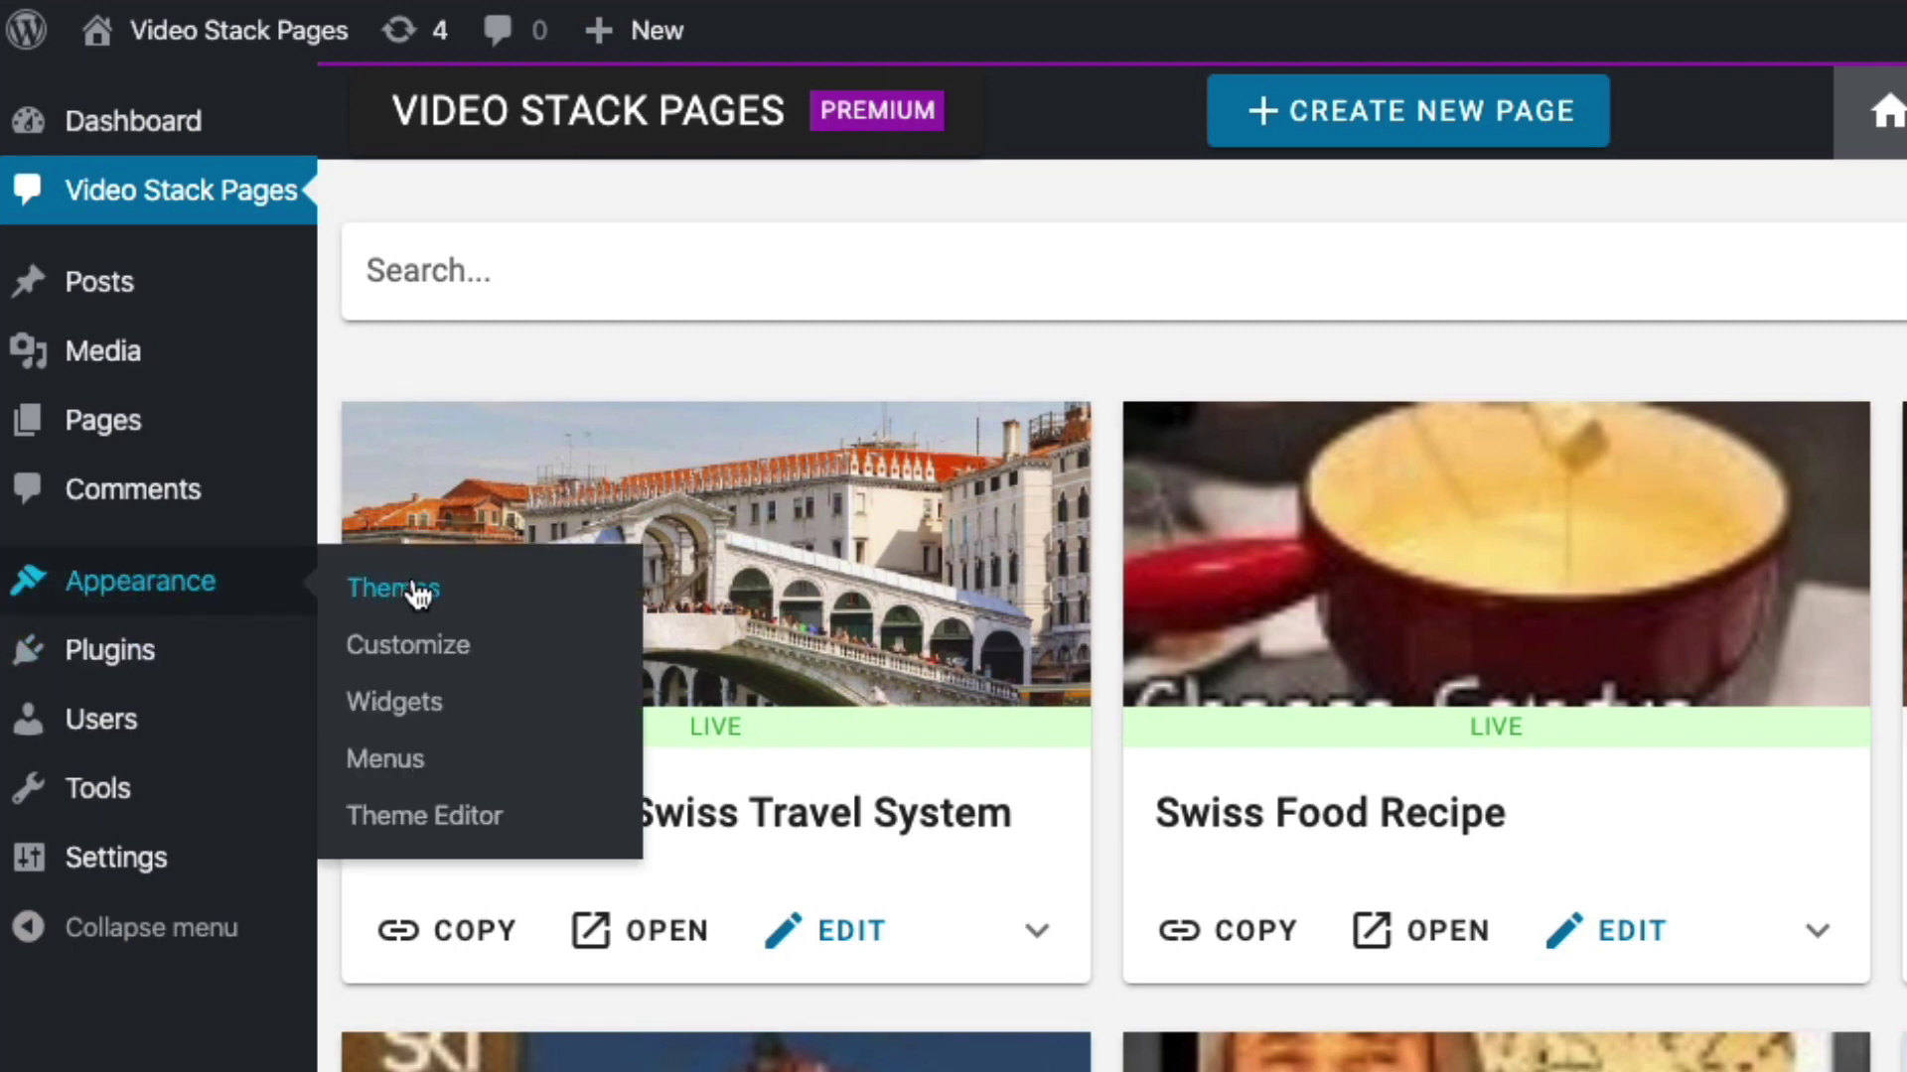
pyautogui.click(387, 759)
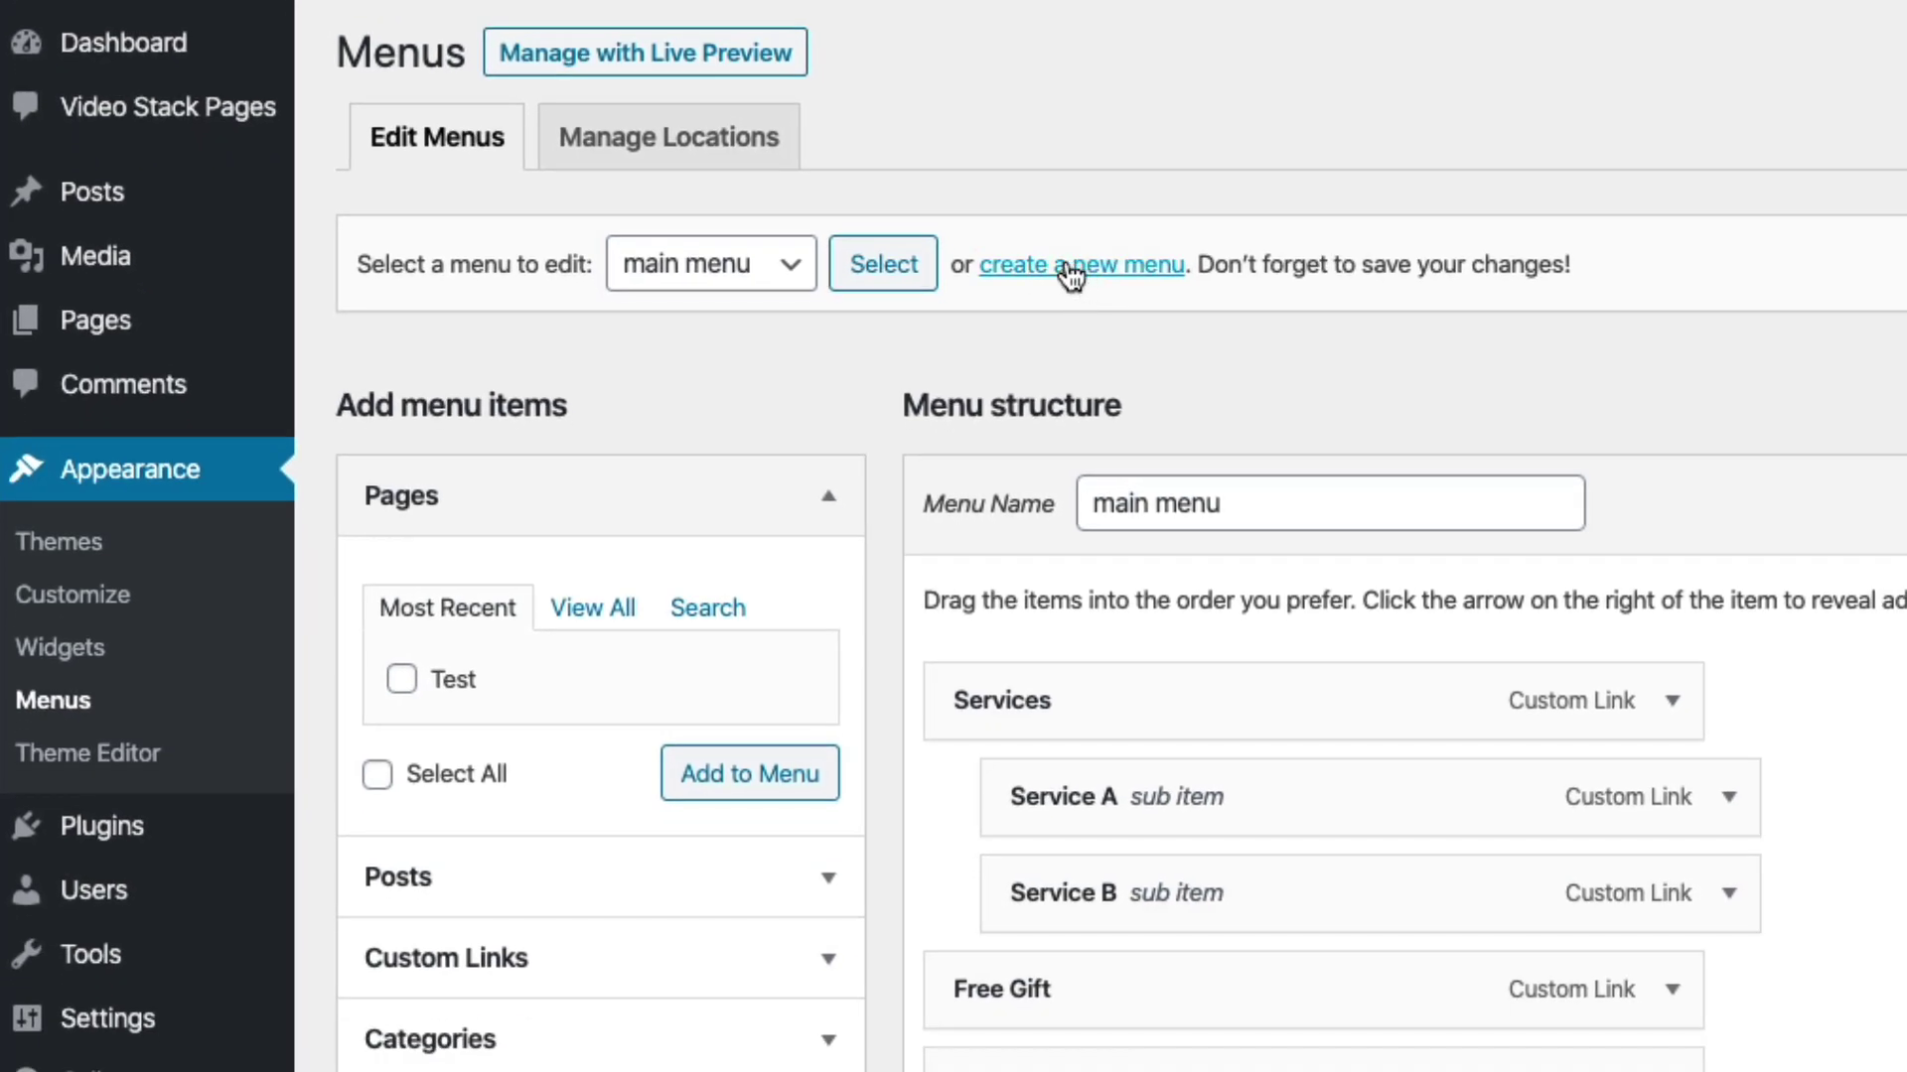
pyautogui.click(733, 276)
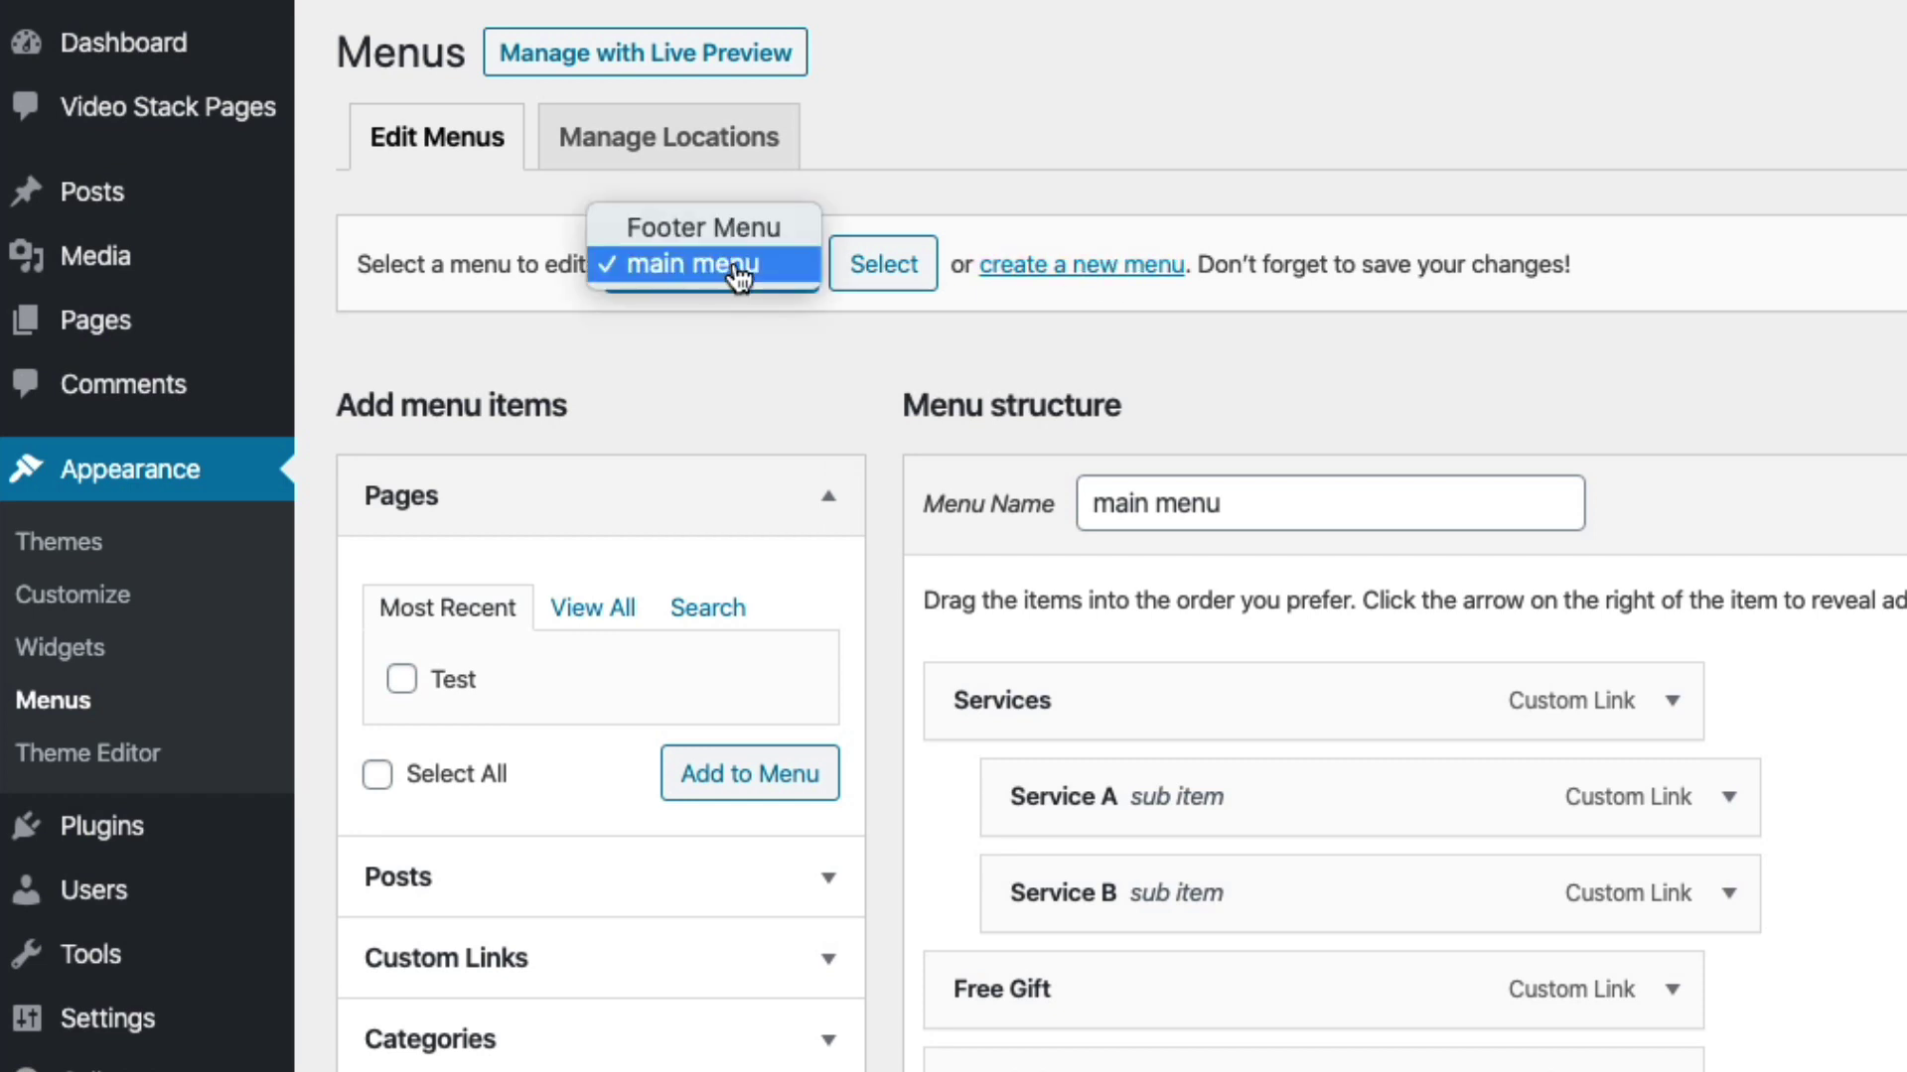
pyautogui.click(730, 264)
pyautogui.click(894, 265)
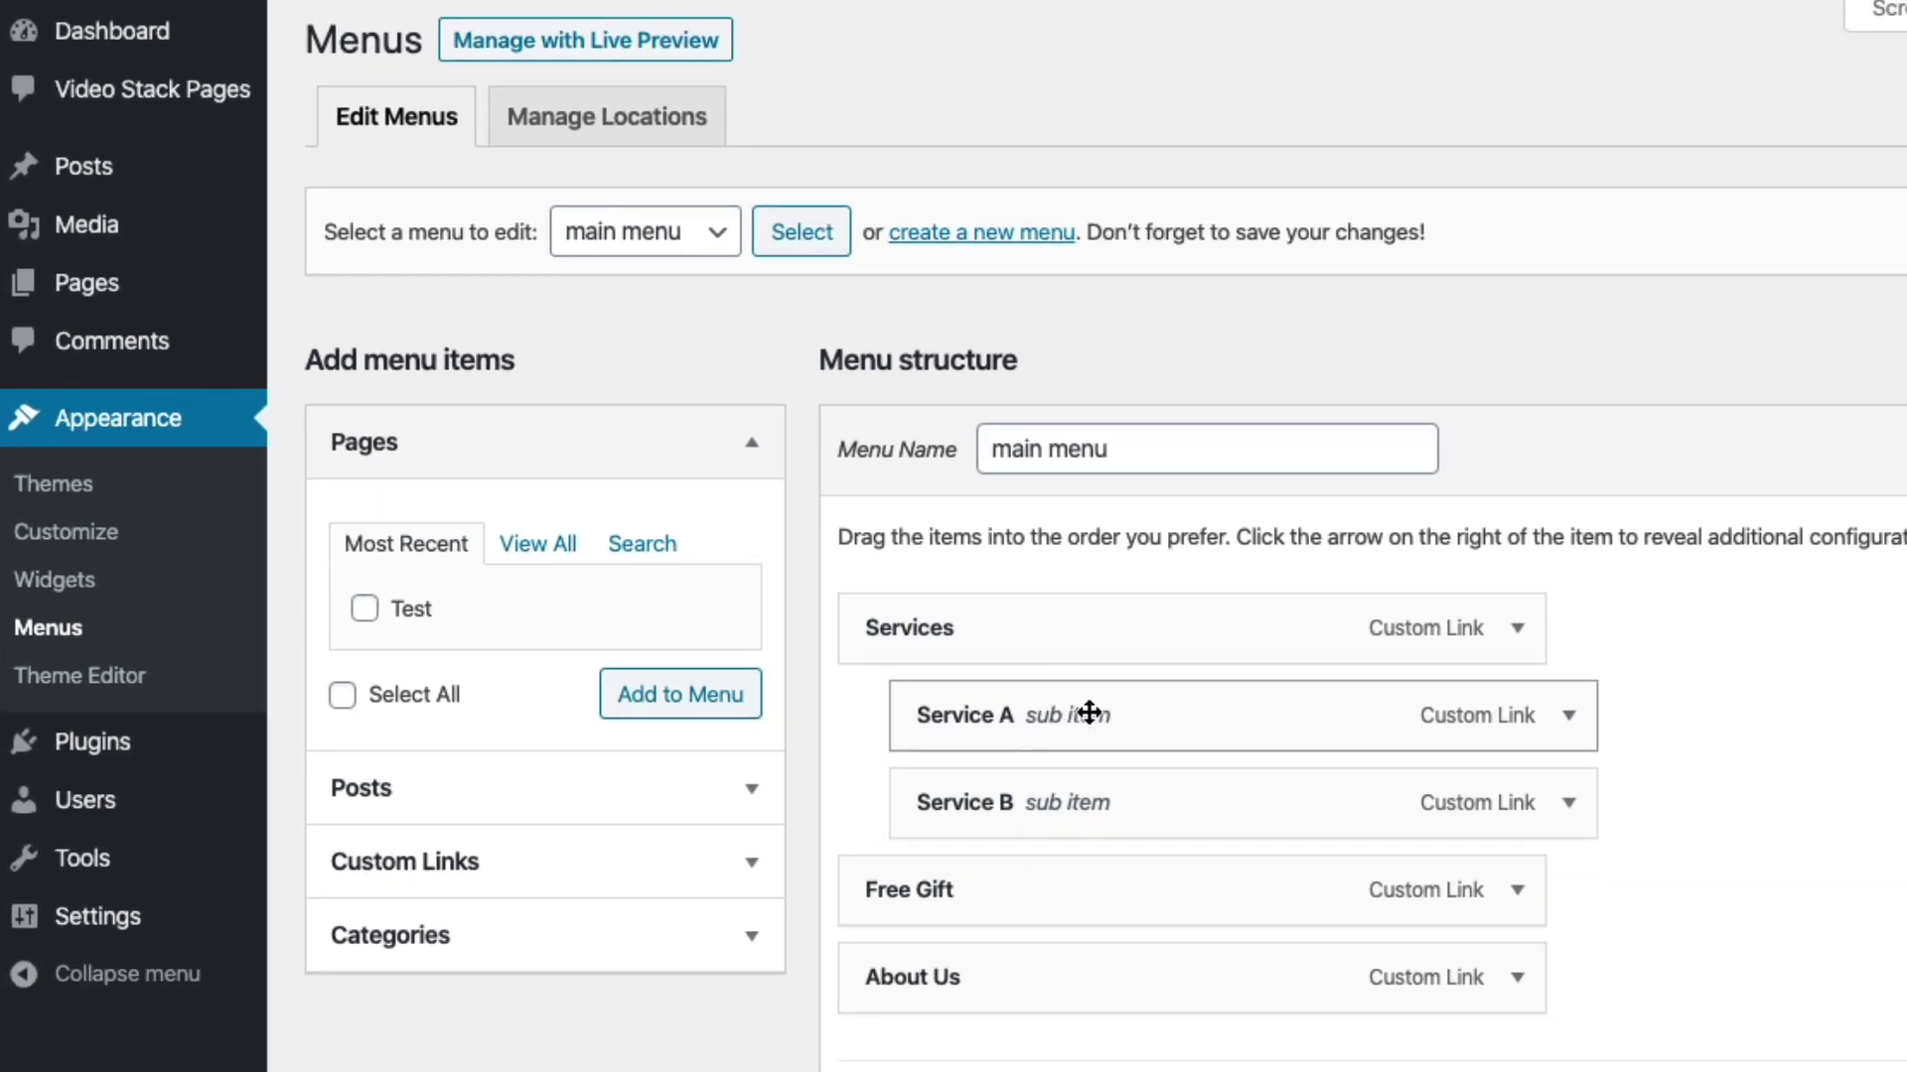
# - Nest Free Gift and About Us as sub items under Services in main menu and save the menu
pyautogui.moveTo(1091, 711)
pyautogui.mouseDown()
pyautogui.moveTo(1050, 710)
pyautogui.moveTo(1132, 712)
pyautogui.moveTo(1088, 700)
pyautogui.mouseUp()
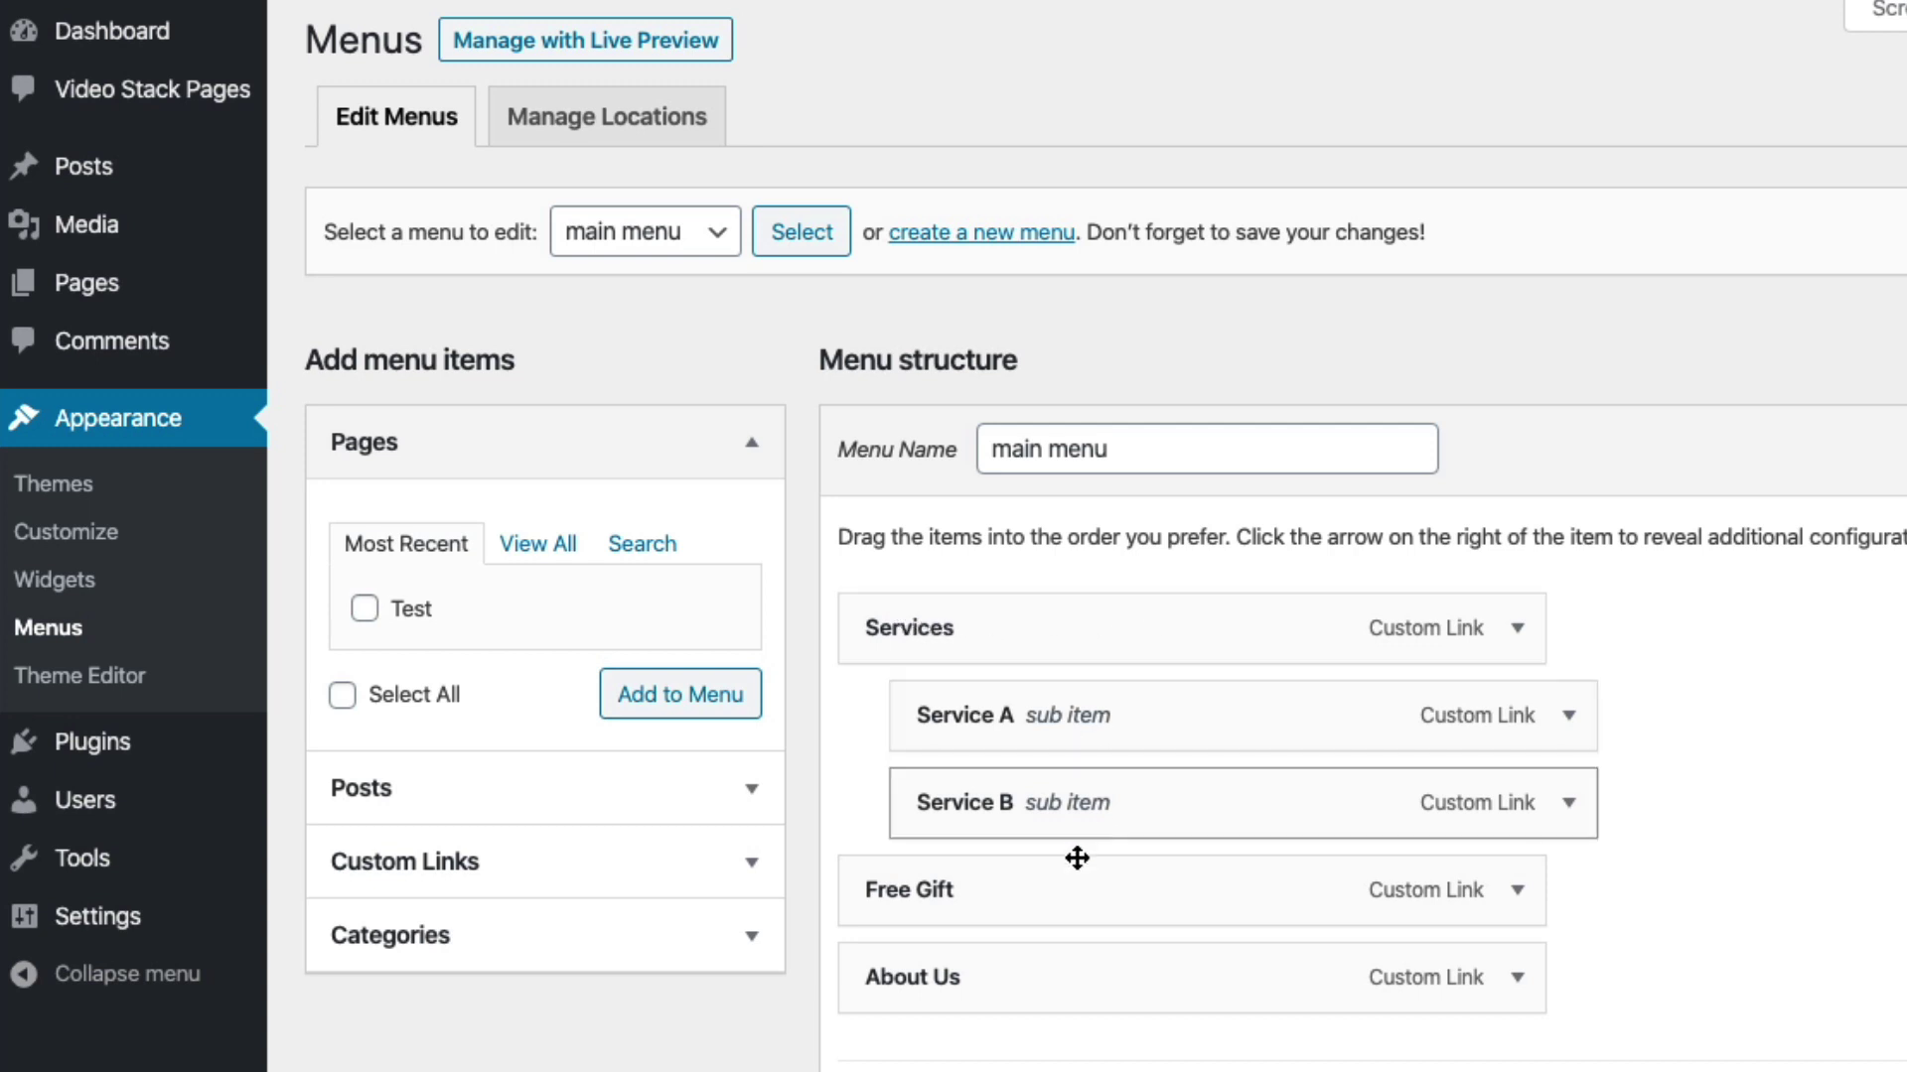
pyautogui.moveTo(962, 889); pyautogui.dragTo(1019, 883)
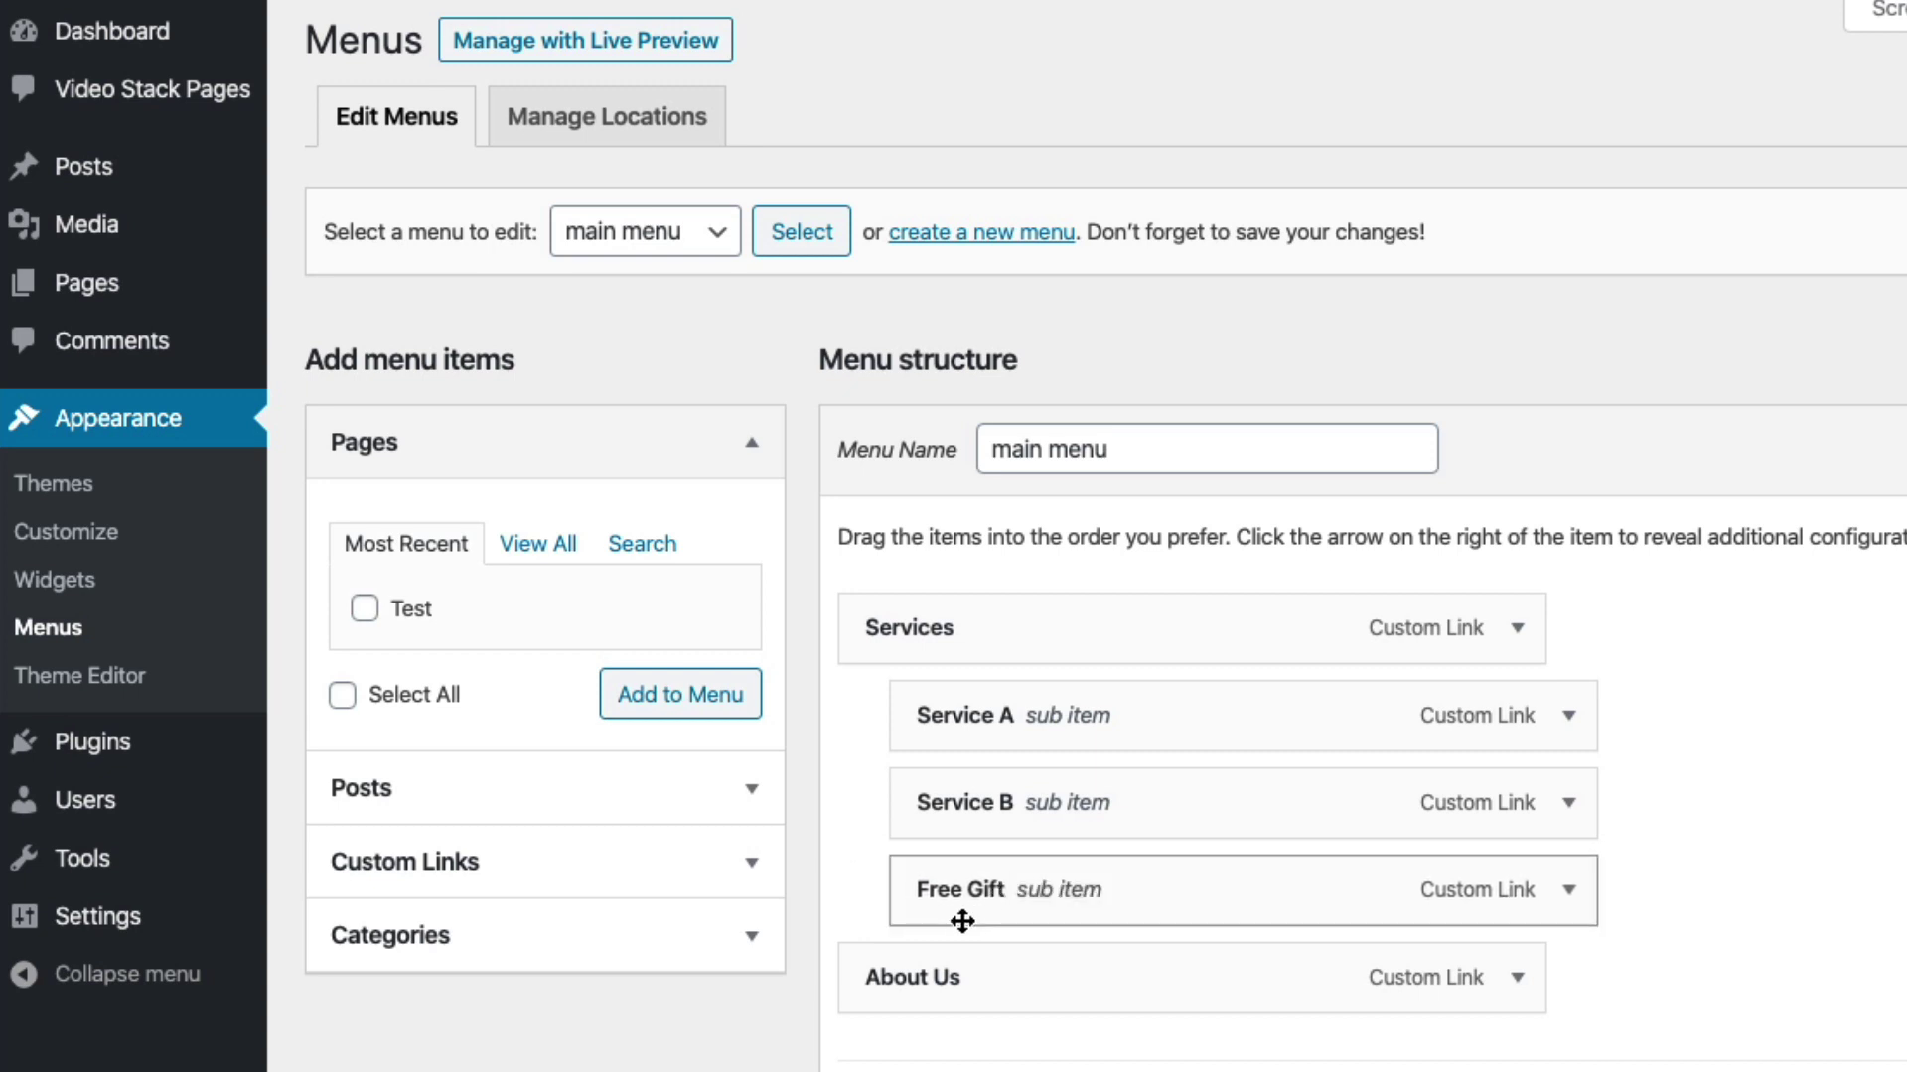
pyautogui.moveTo(927, 979); pyautogui.dragTo(963, 960)
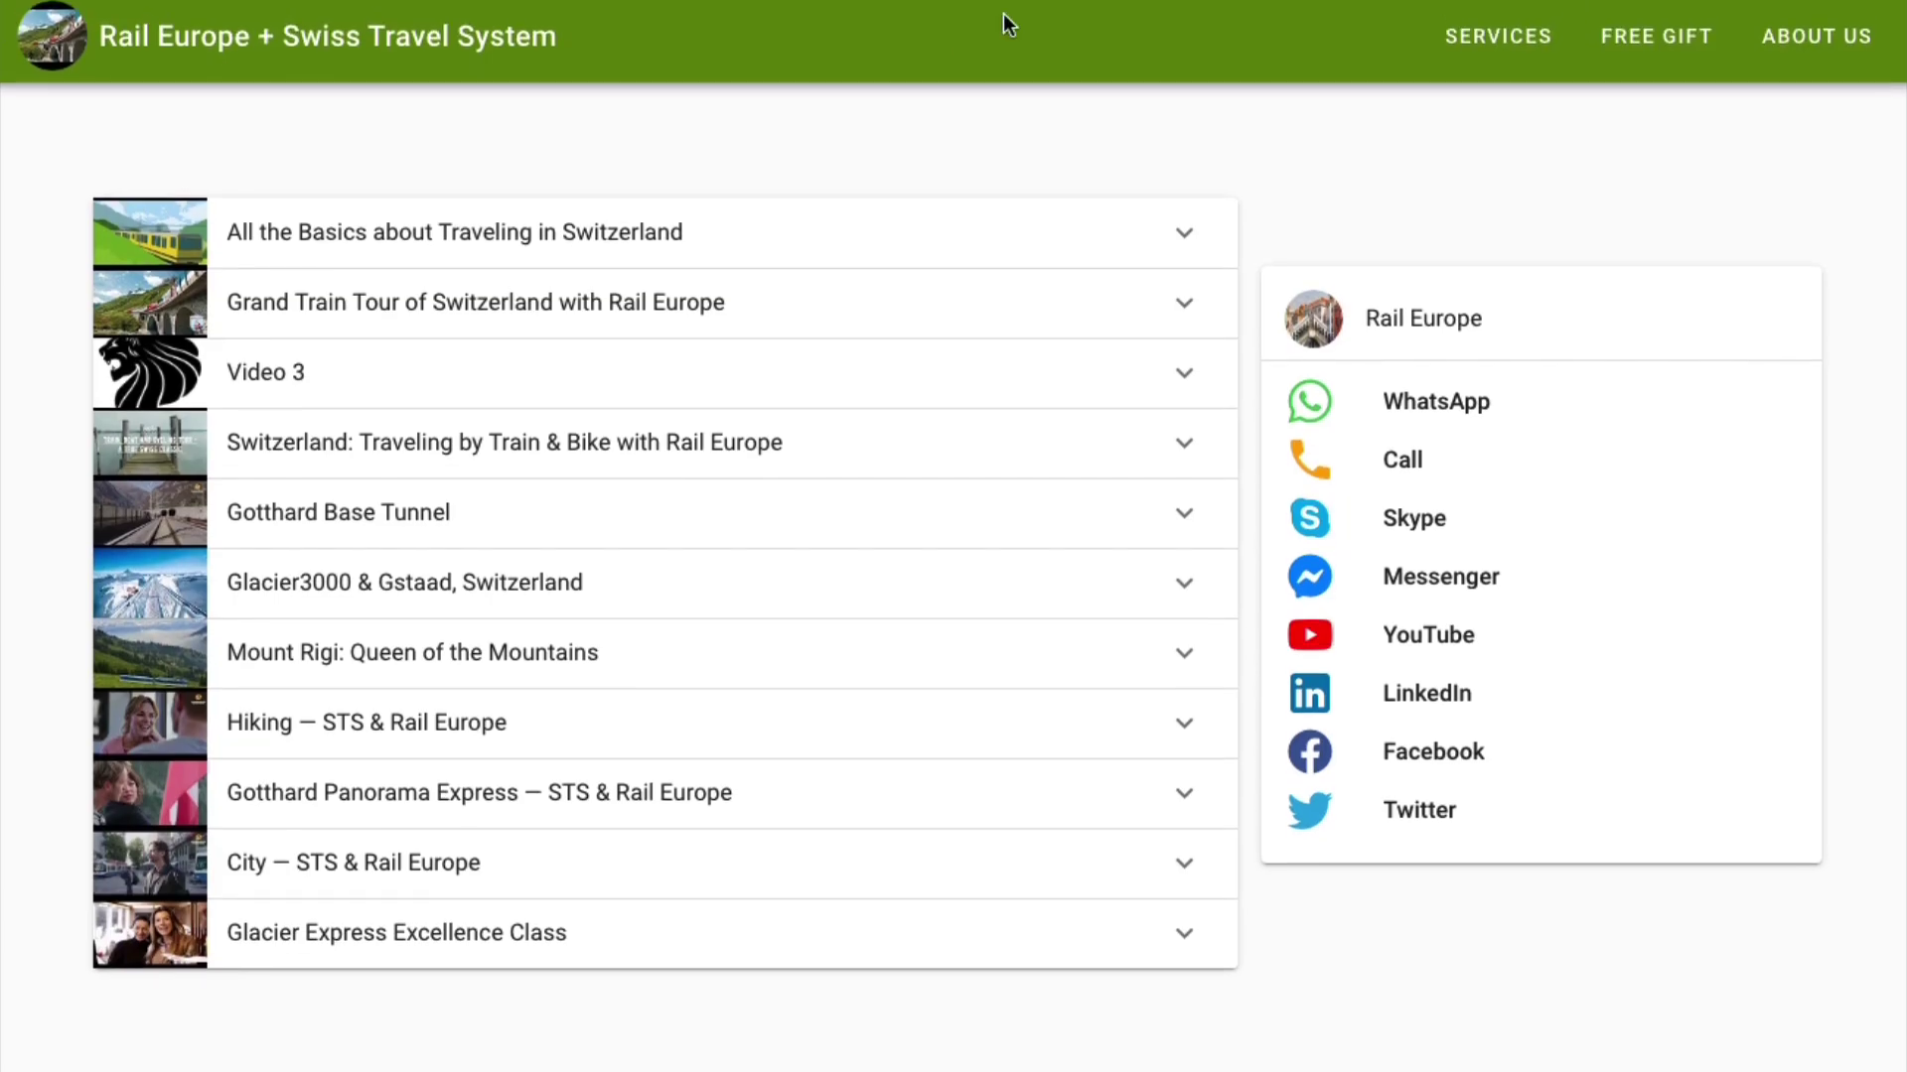
# - Reload the live Rail Europe + Swiss Travel System page and examine the Services submenu in its header
pyautogui.press('super+r')
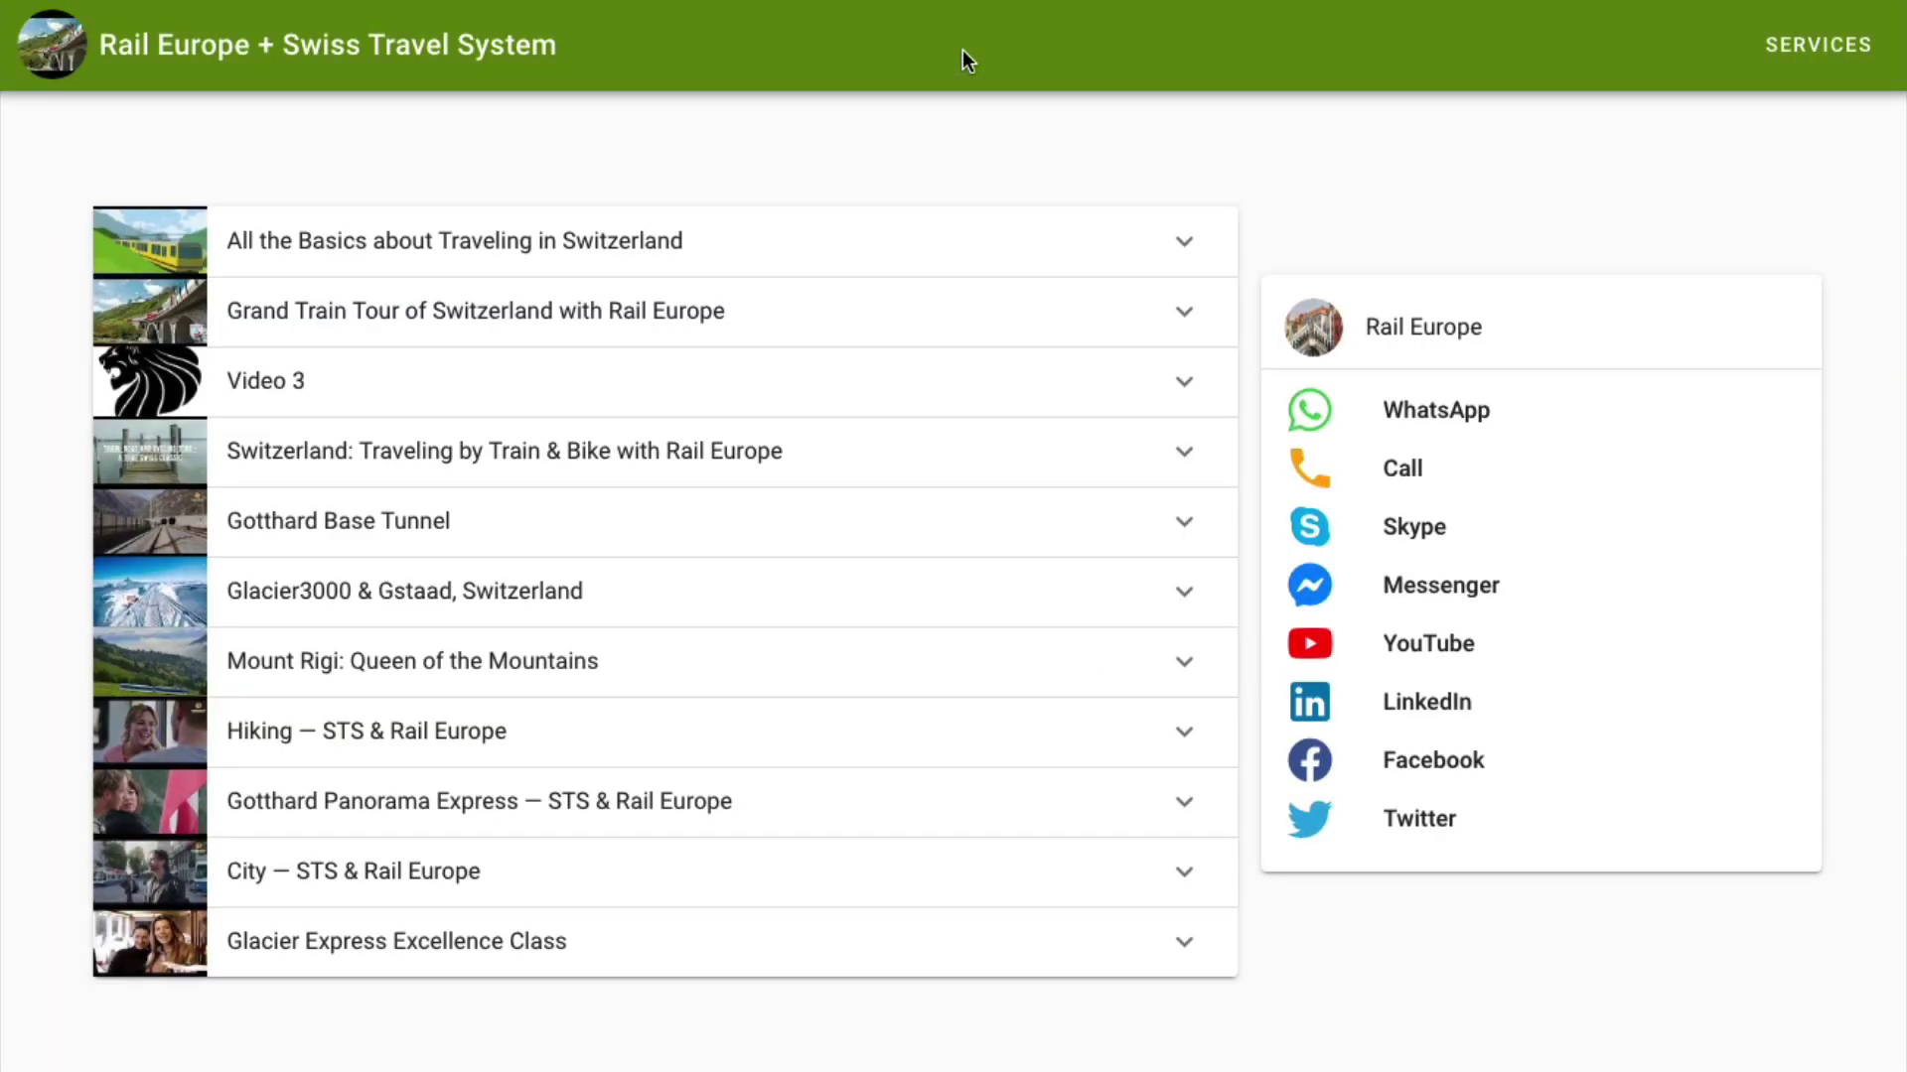
pyautogui.click(1818, 44)
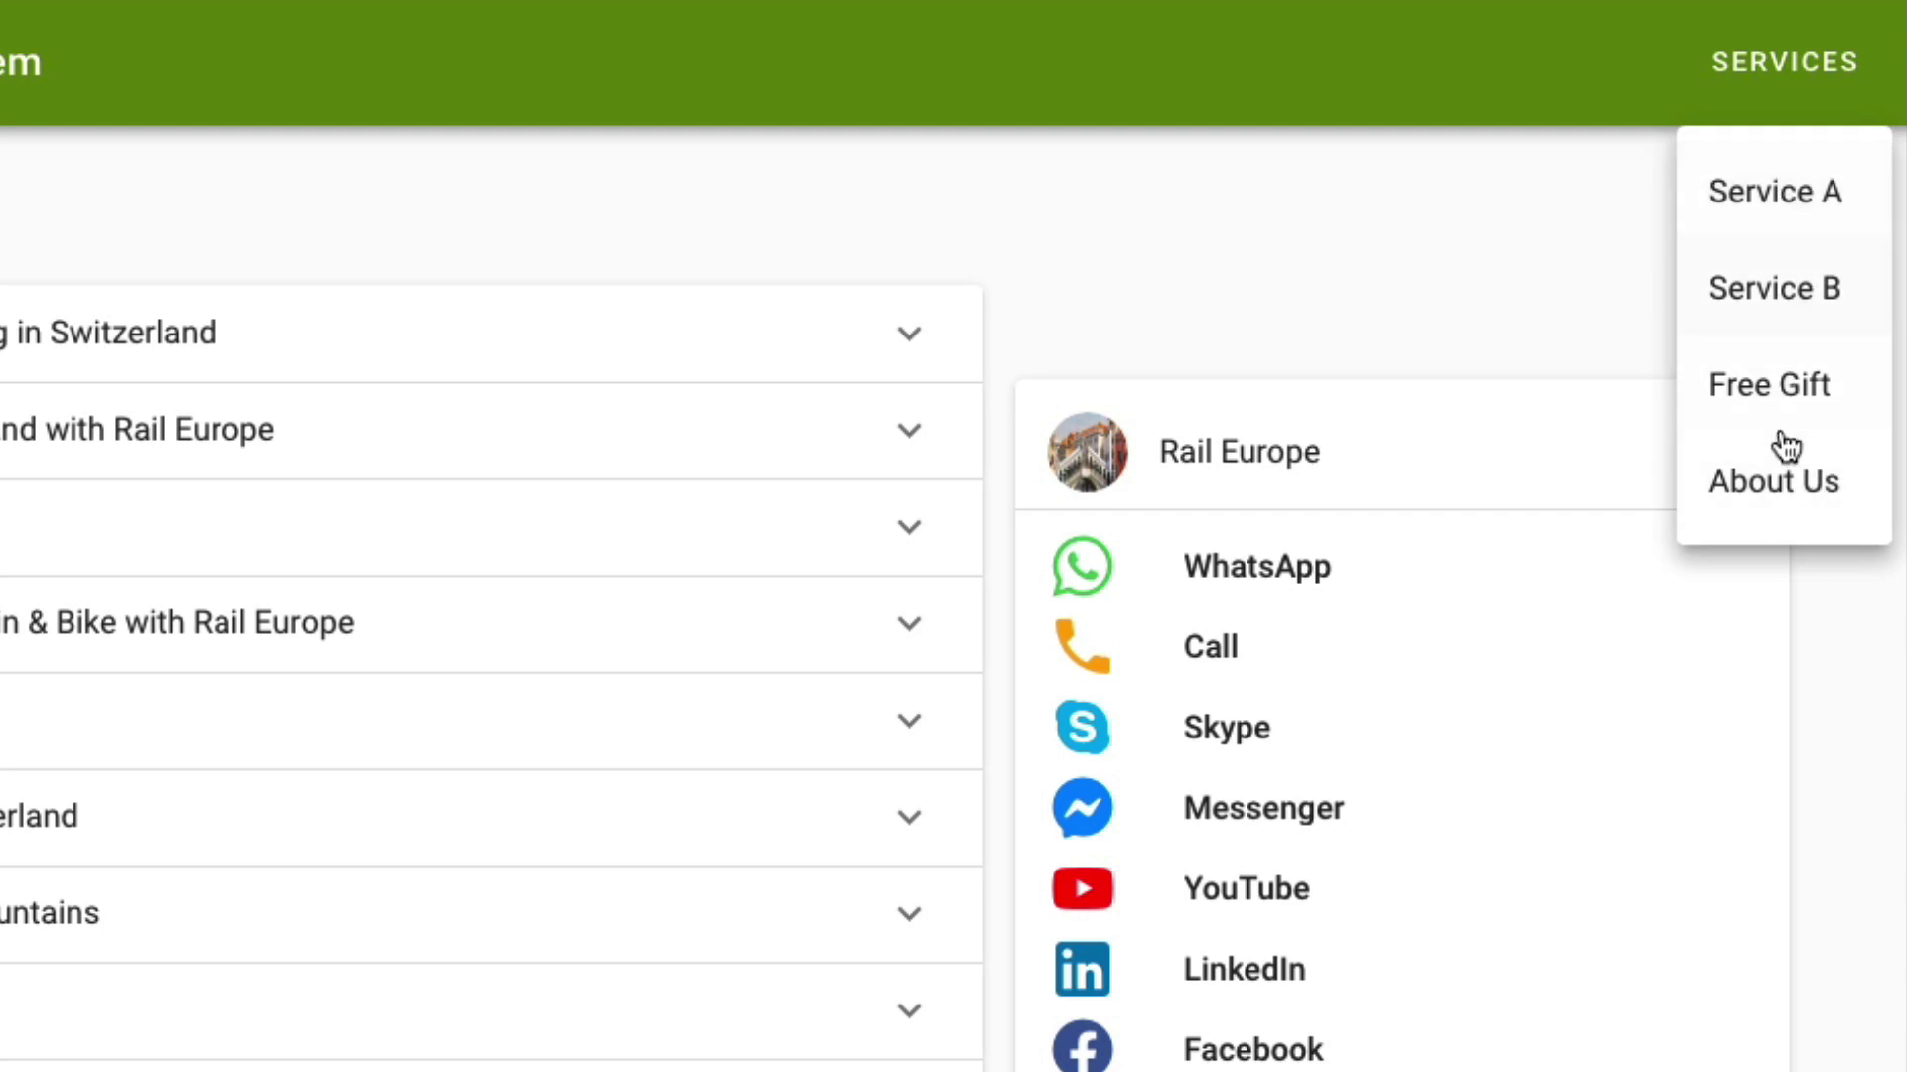
pyautogui.click(1392, 107)
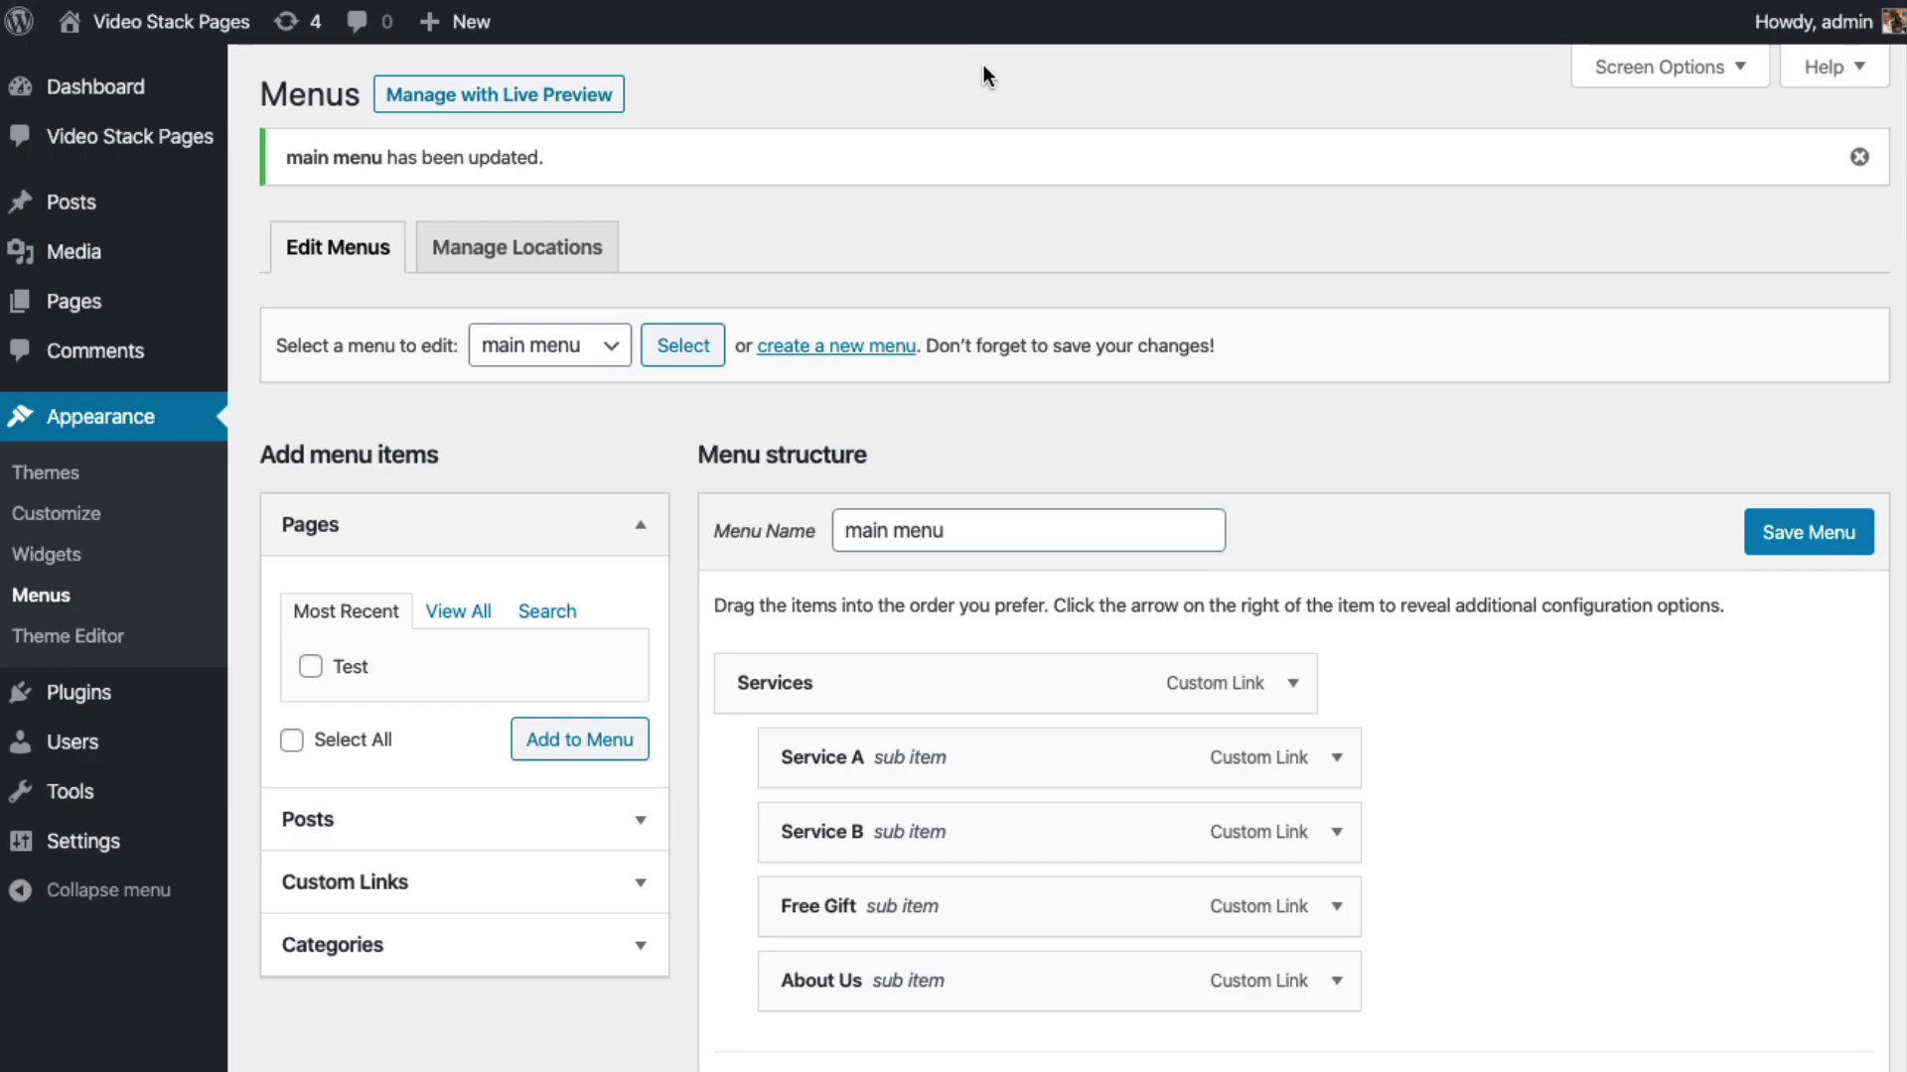
# - Reopen the Rail Europe + Swiss Travel System page in the Video Stack Pages editor and briefly play Video 3
pyautogui.click(183, 137)
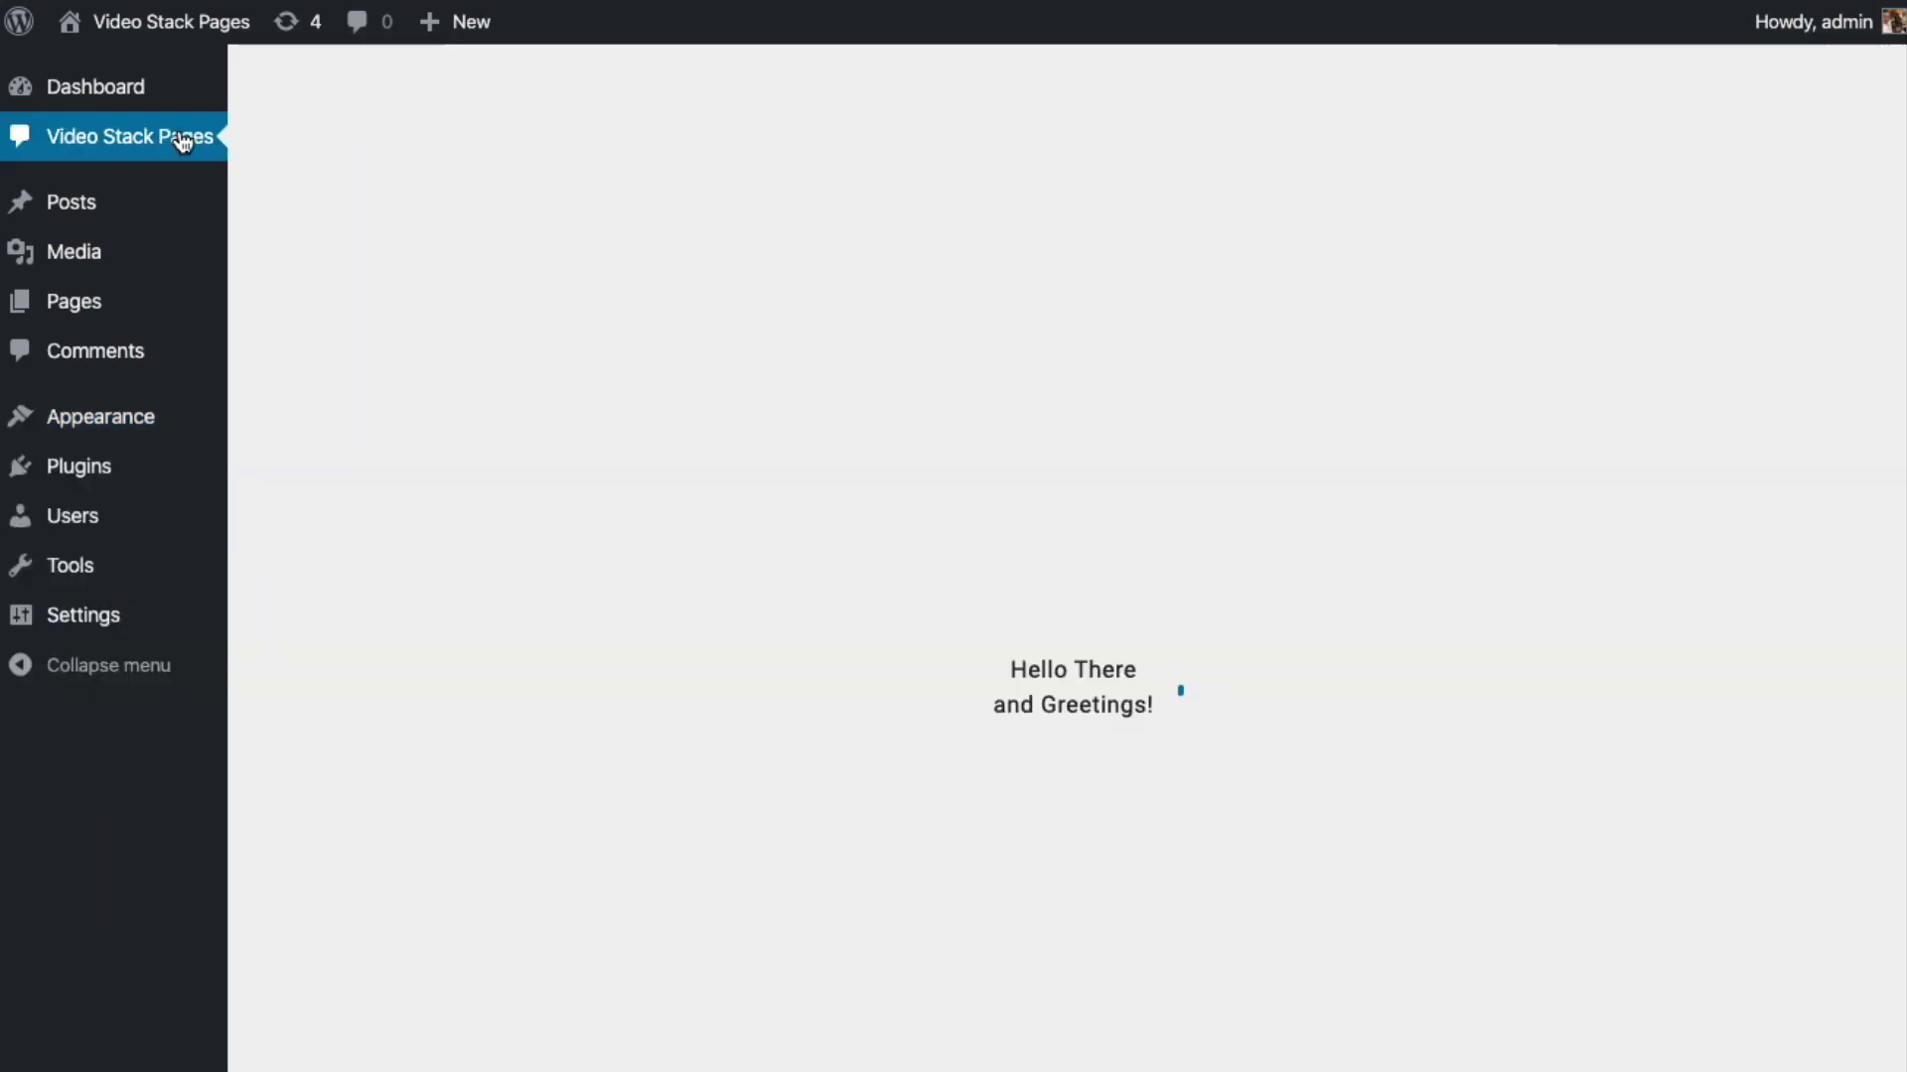
pyautogui.click(392, 374)
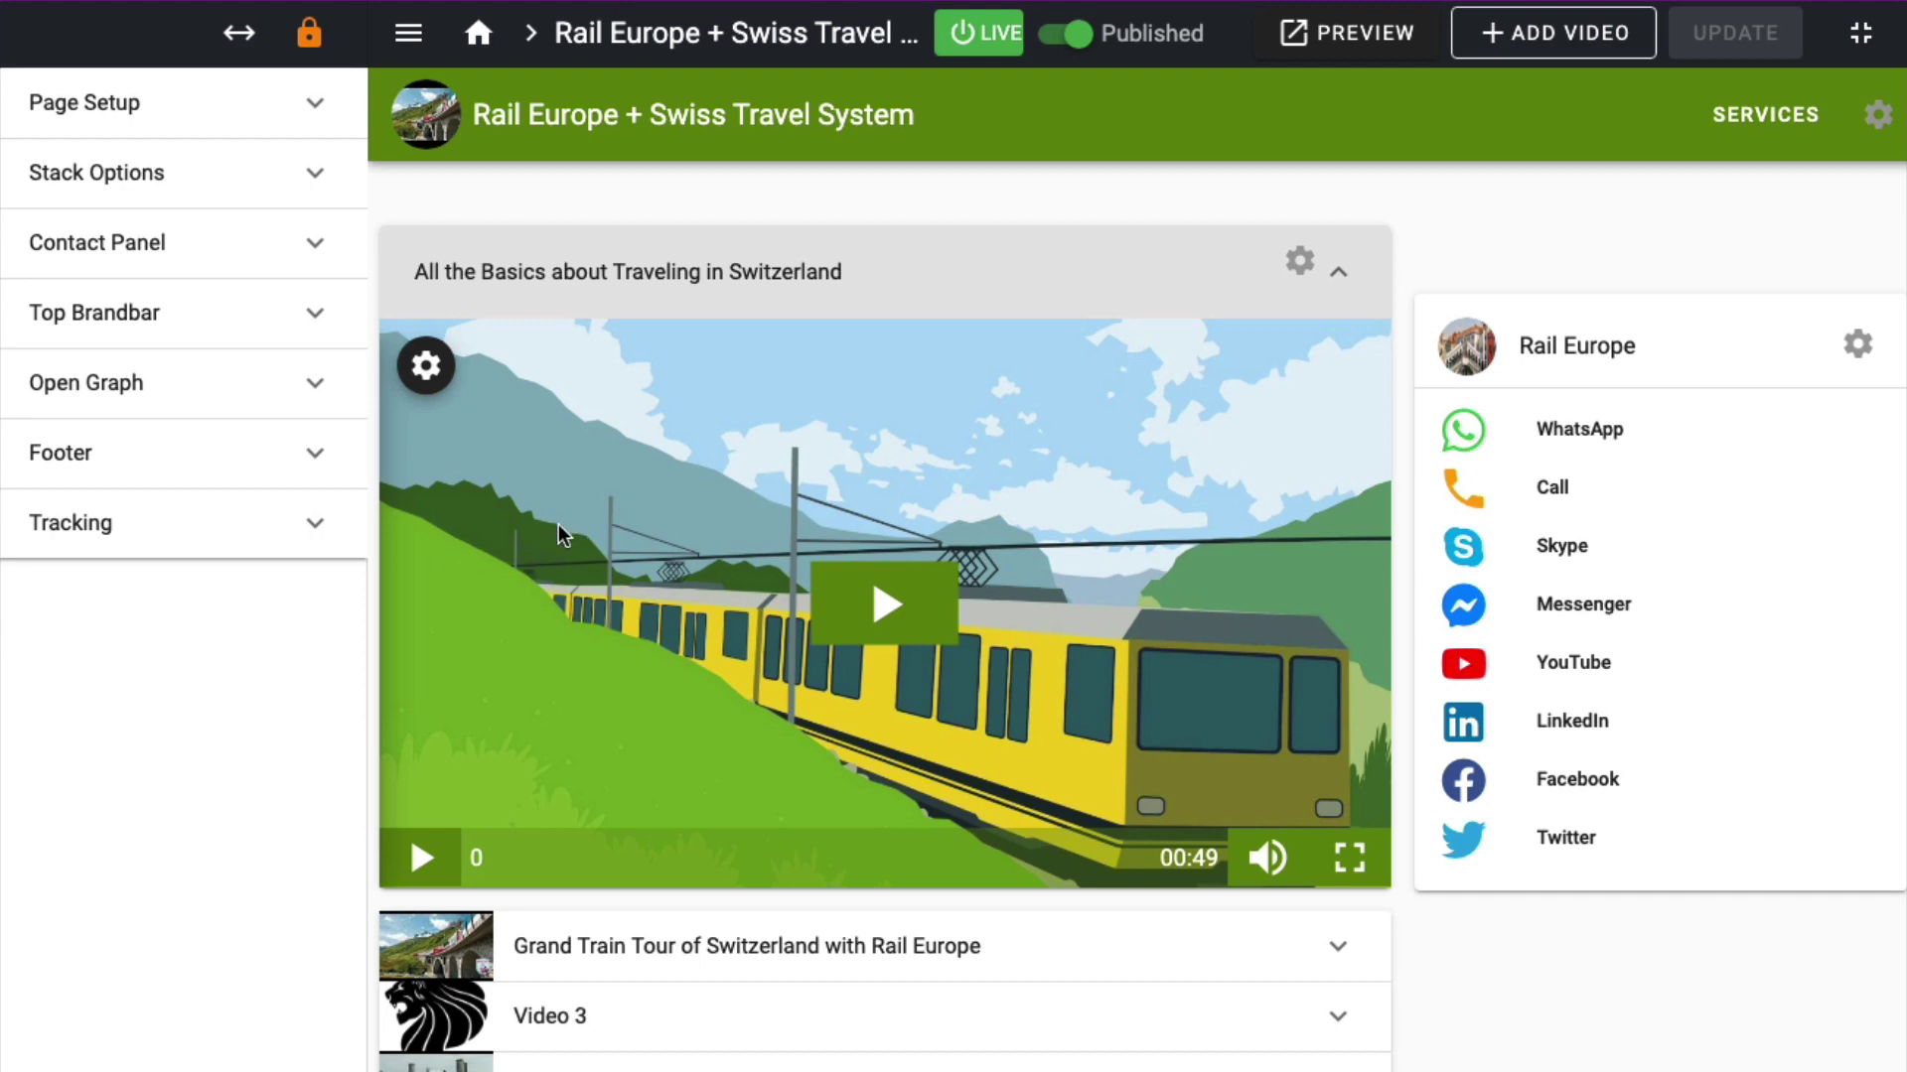
pyautogui.click(636, 1013)
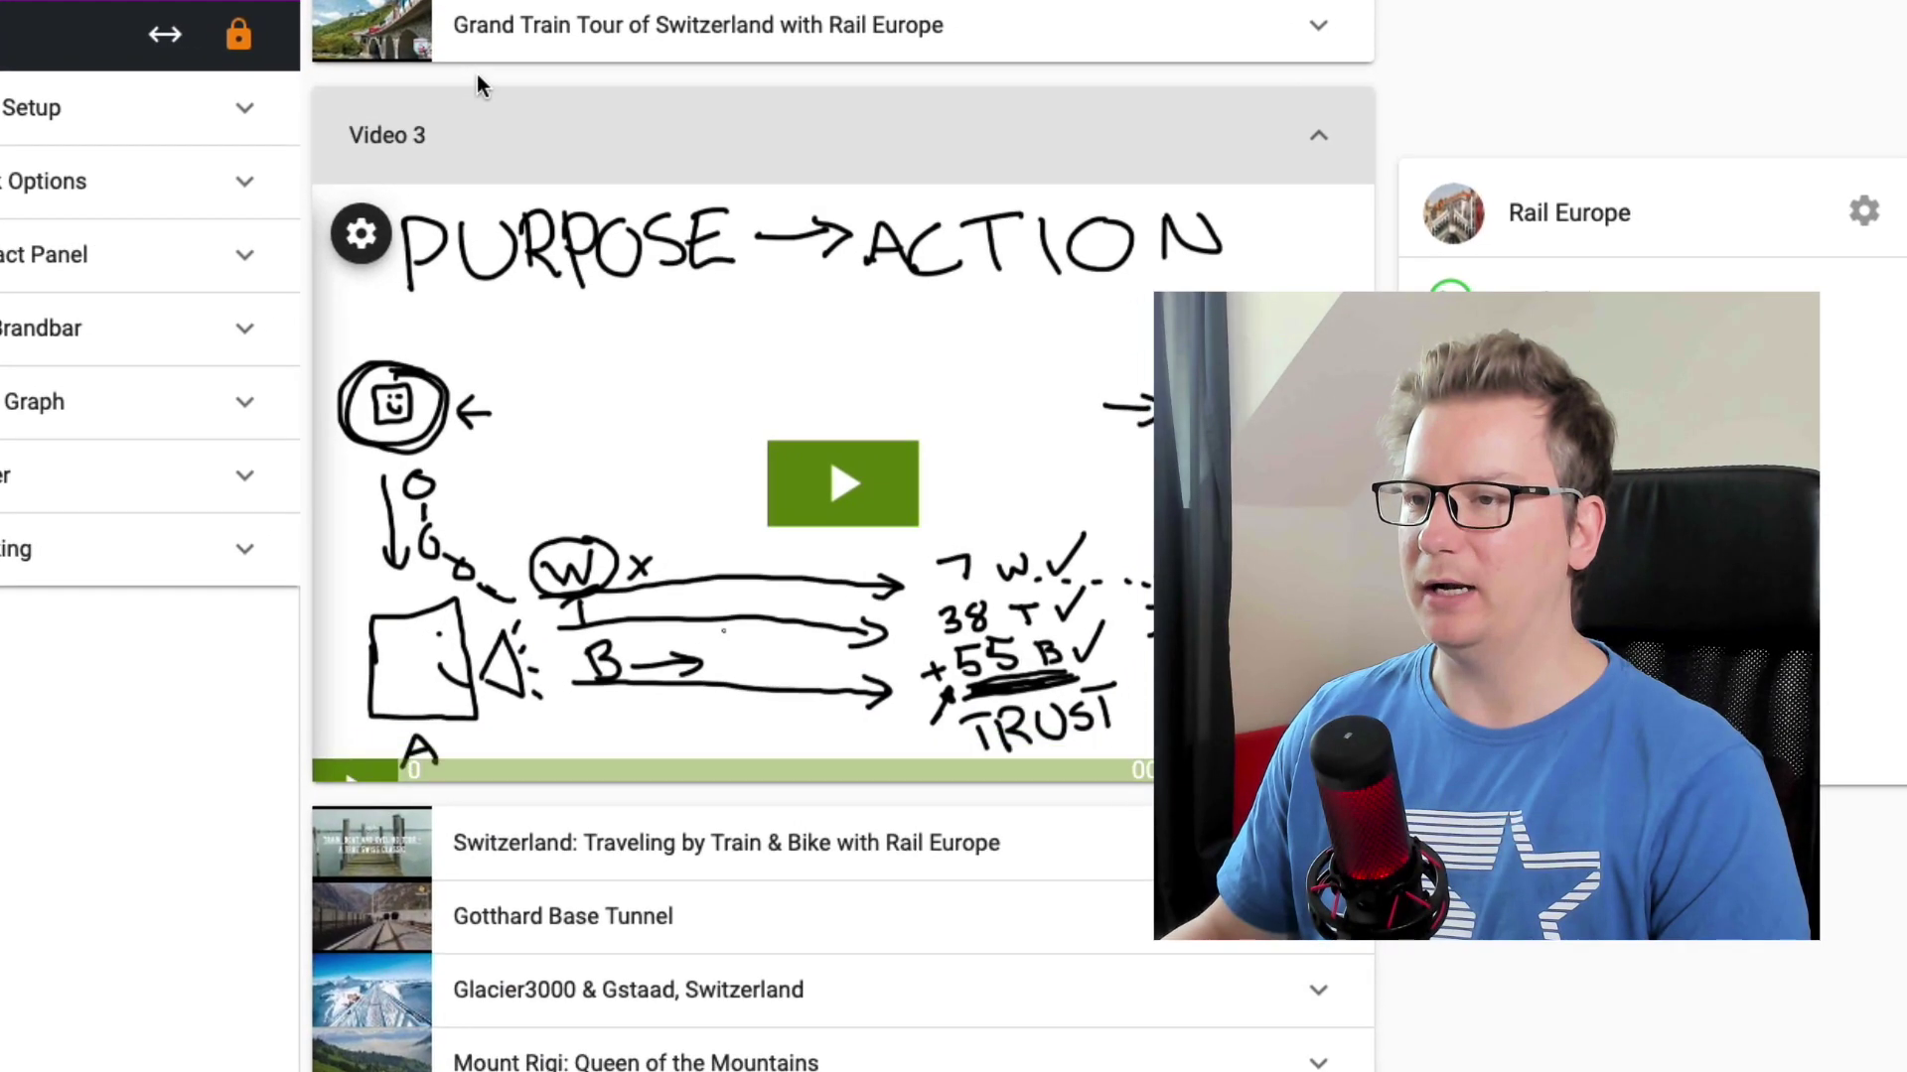
pyautogui.click(705, 551)
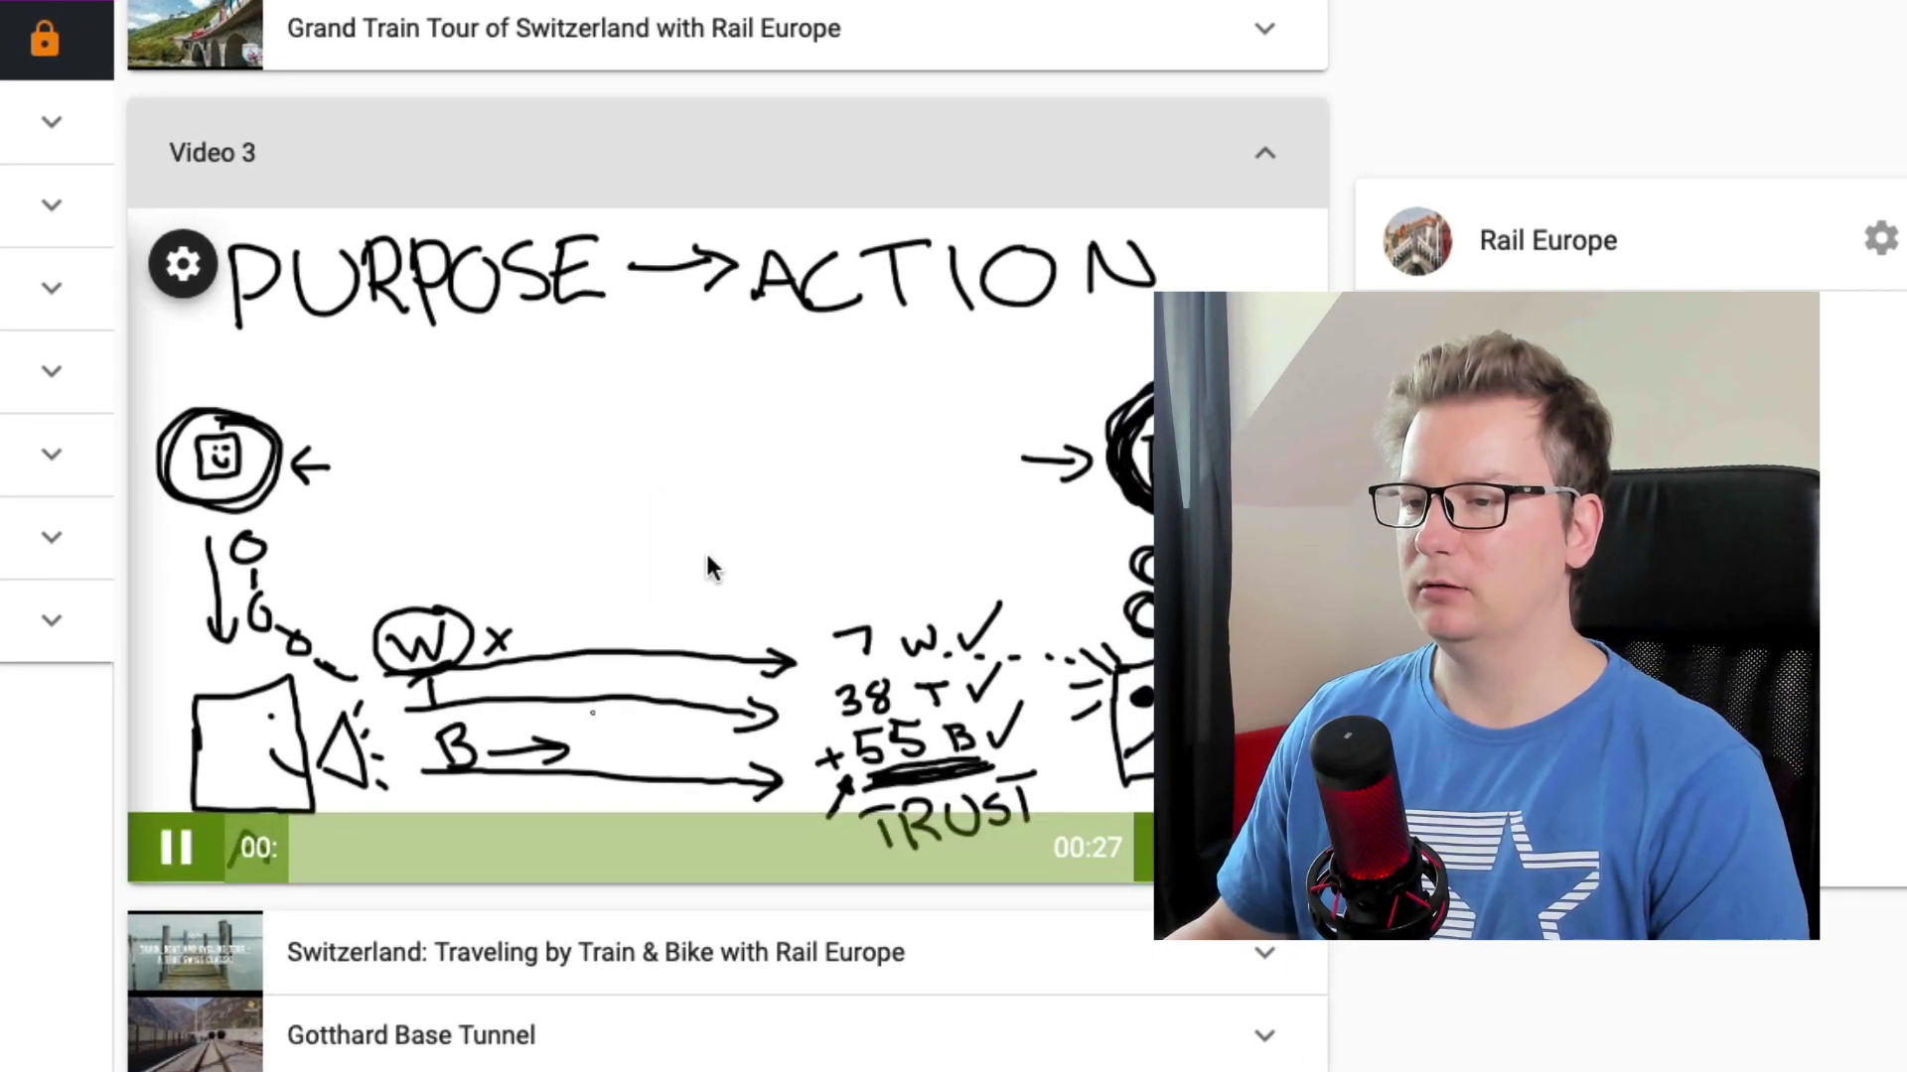
pyautogui.click(705, 556)
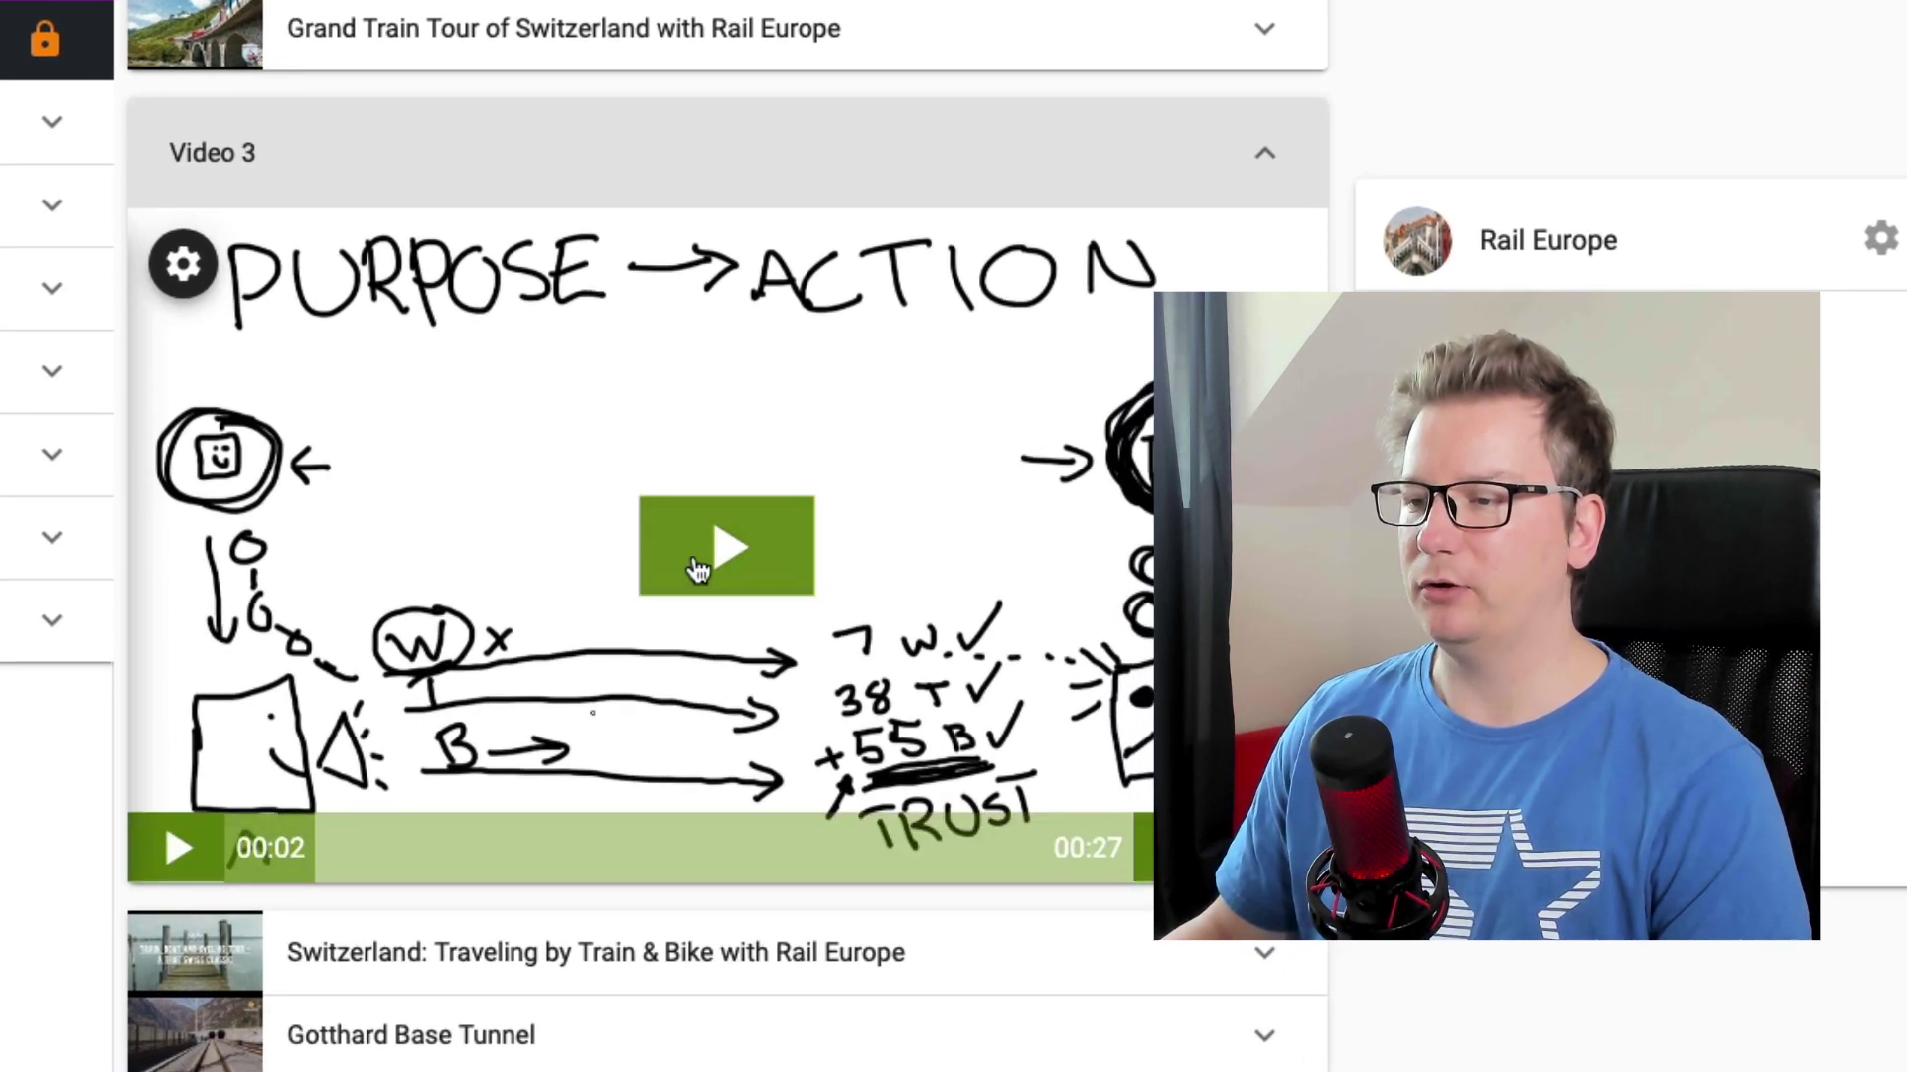
# - Copy the MP3 file URL from Video 3's Video Setup, close the setup, and collapse Video 3
pyautogui.click(187, 268)
pyautogui.moveTo(371, 482); pyautogui.dragTo(611, 485)
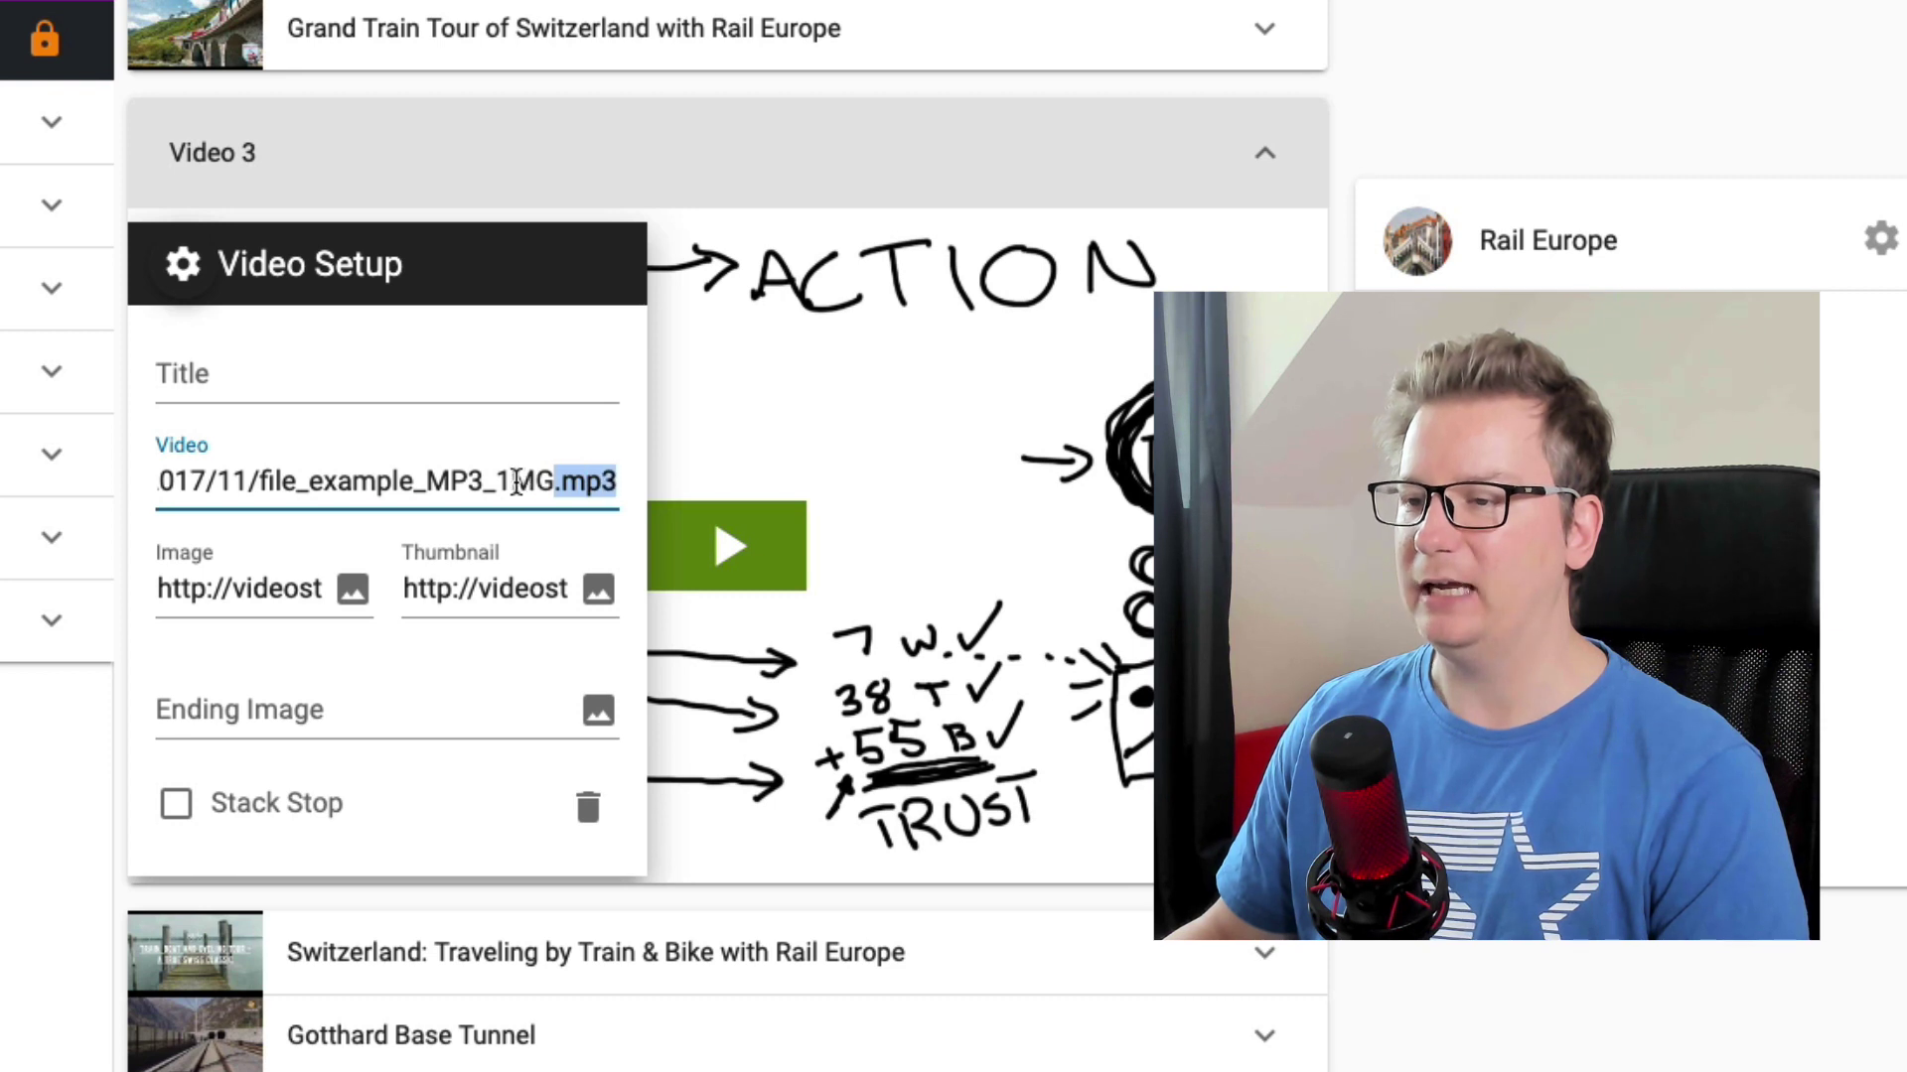
pyautogui.click(427, 481)
pyautogui.moveTo(558, 481); pyautogui.dragTo(610, 483)
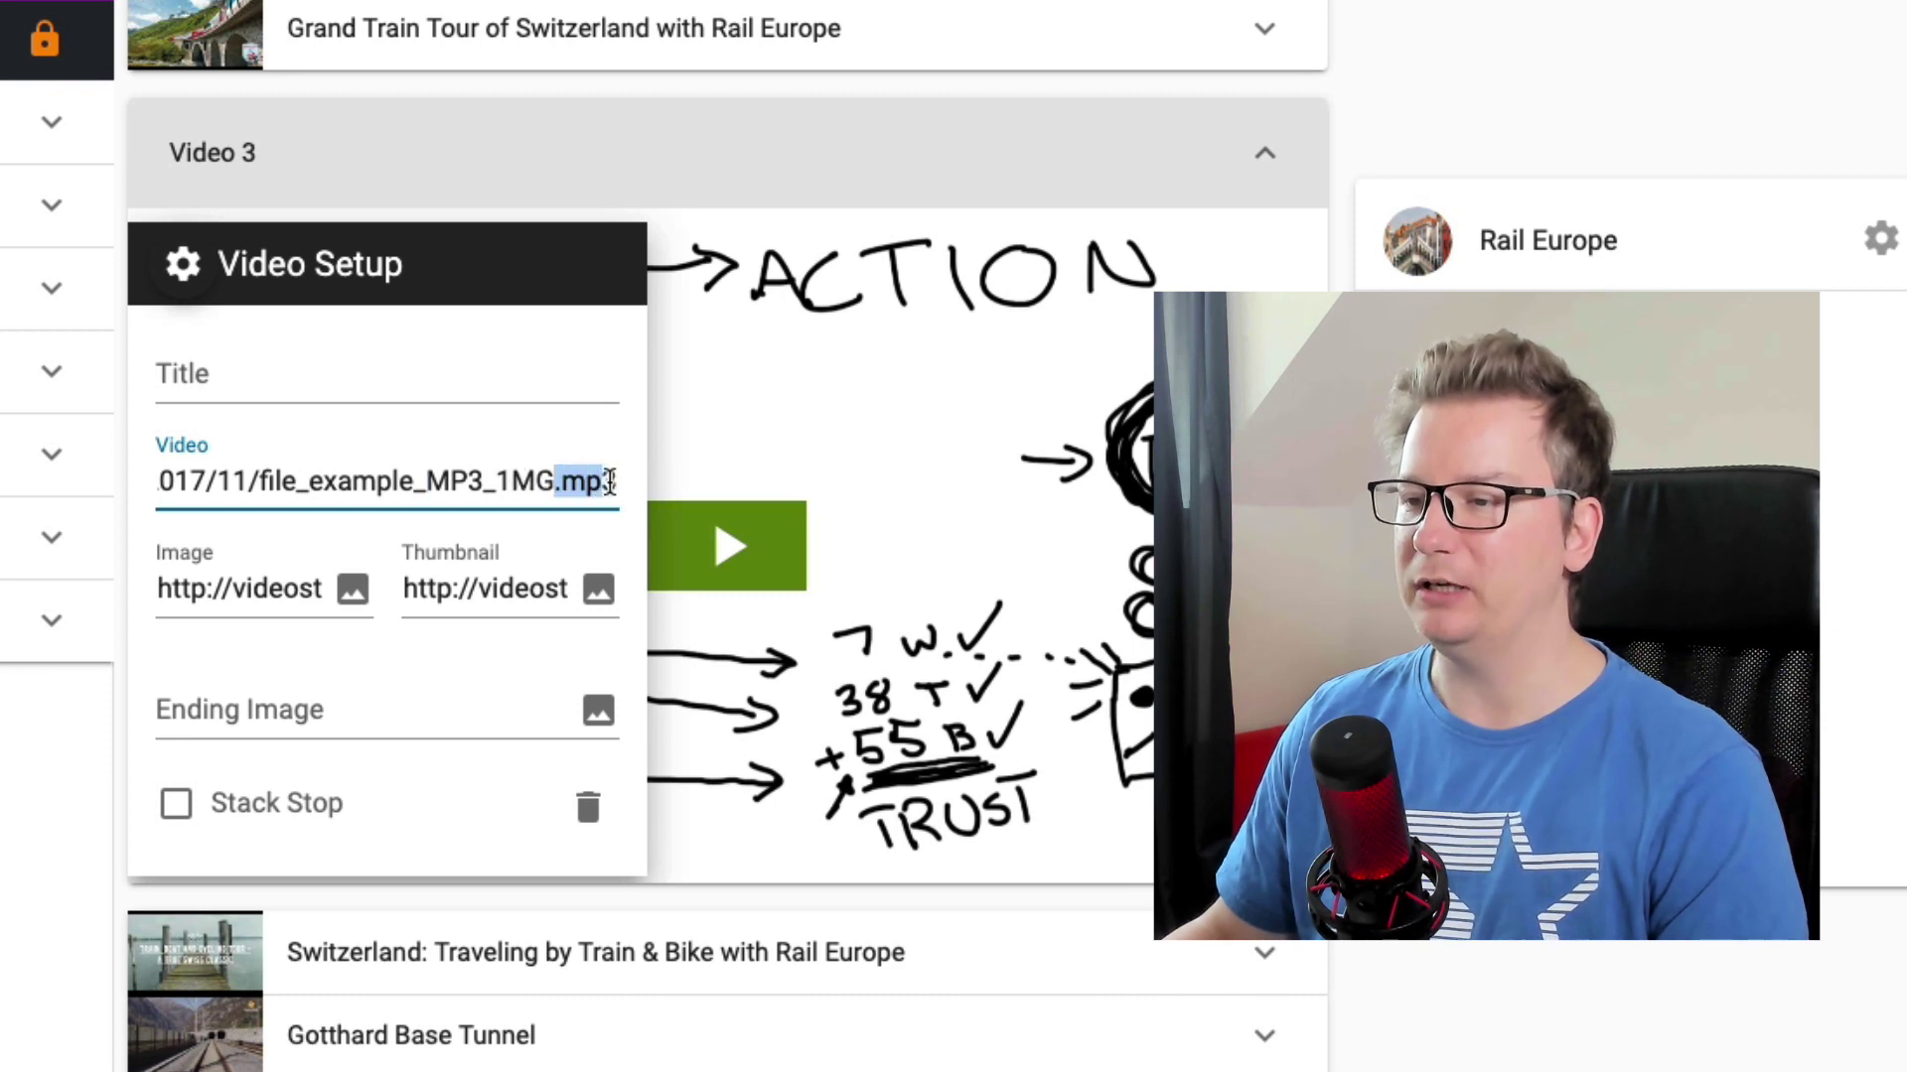
pyautogui.click(540, 482)
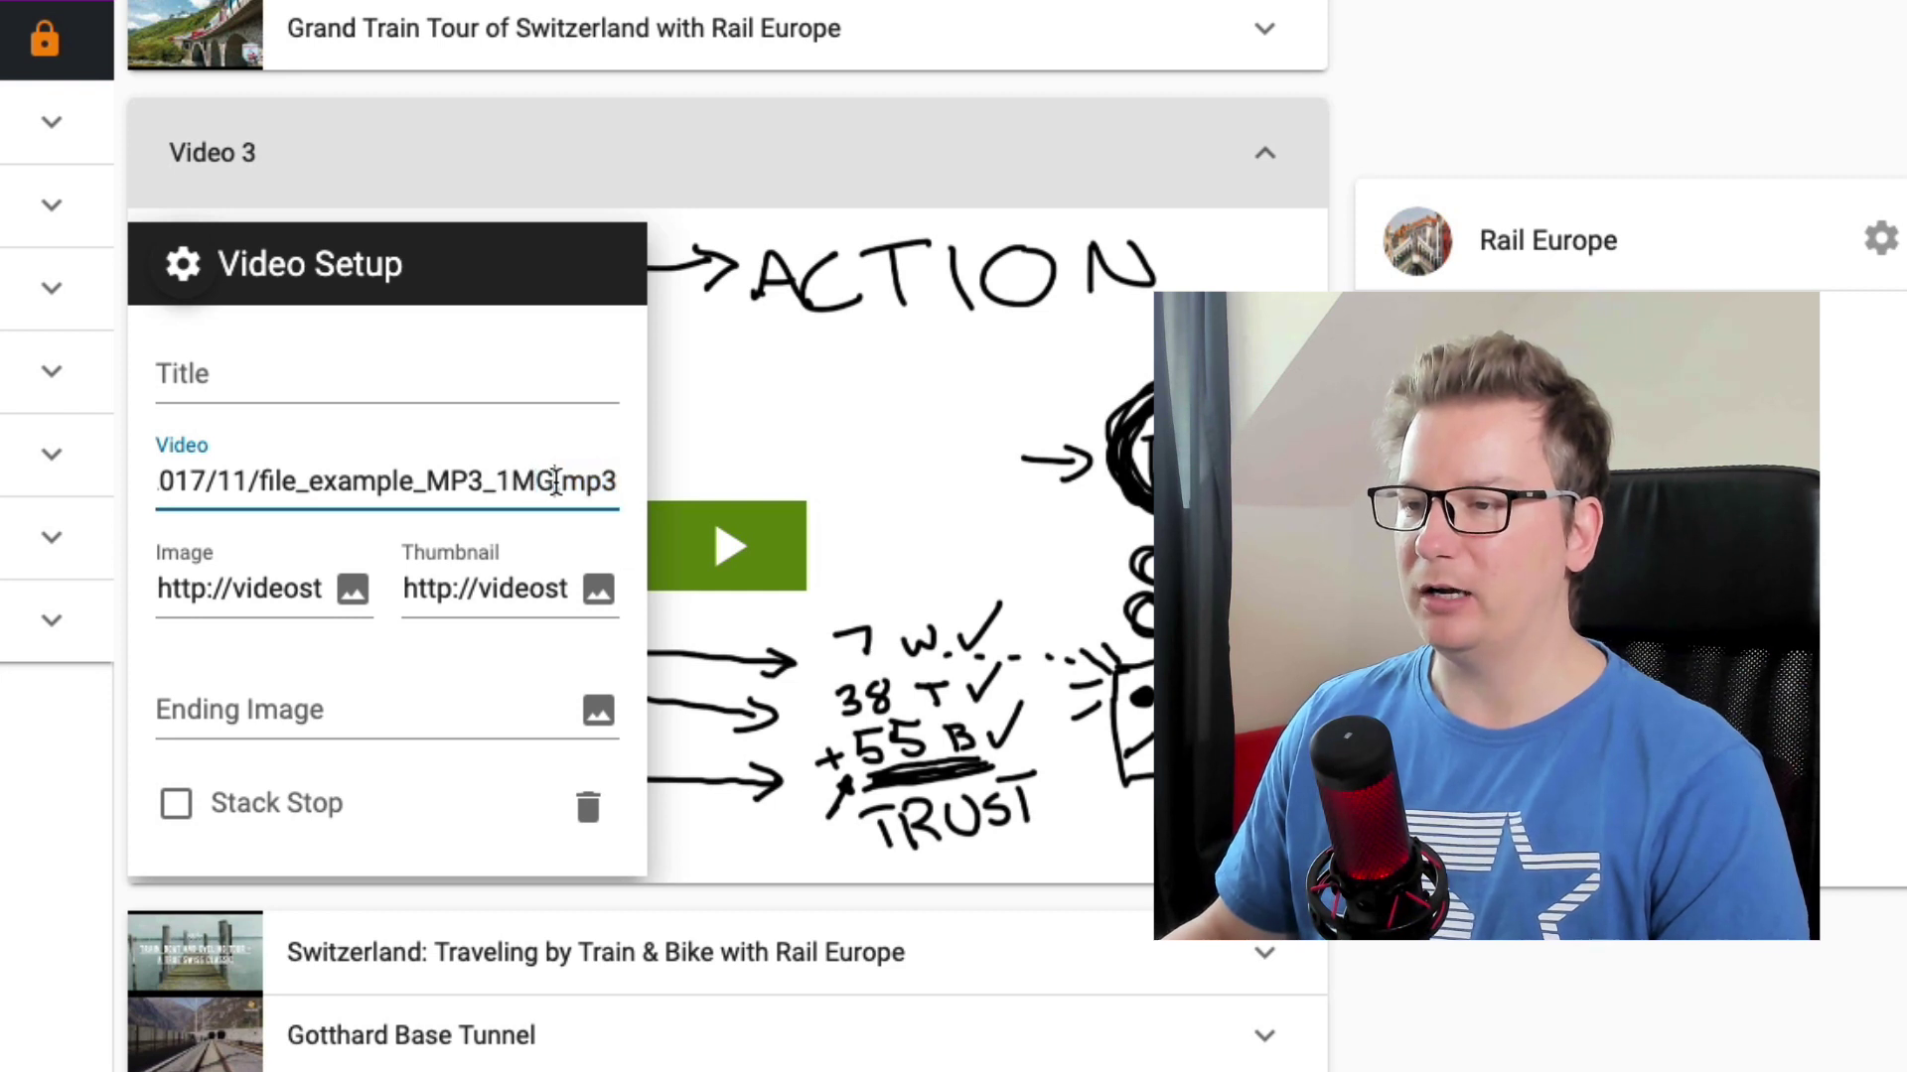
pyautogui.moveTo(557, 483); pyautogui.dragTo(605, 485)
pyautogui.tripleClick(523, 483)
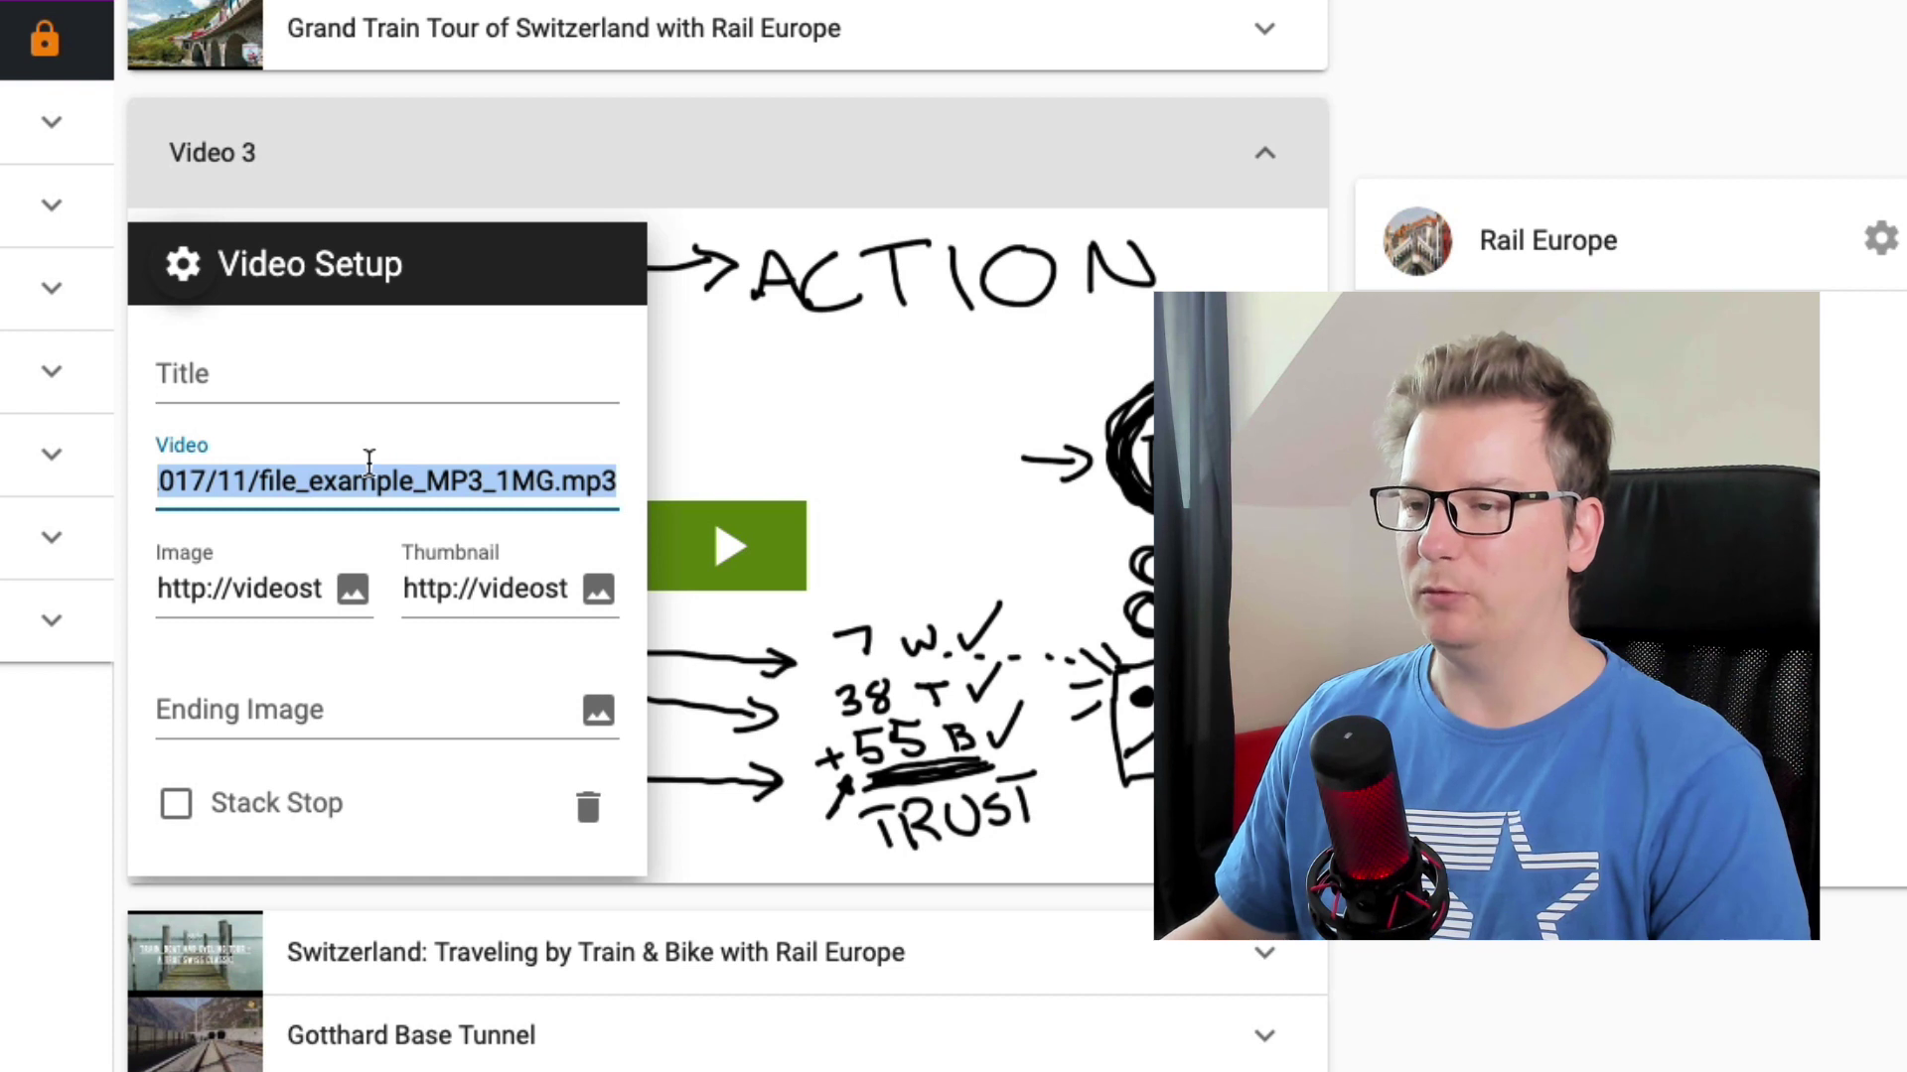
pyautogui.scroll(2, 367, 456)
pyautogui.click(183, 398)
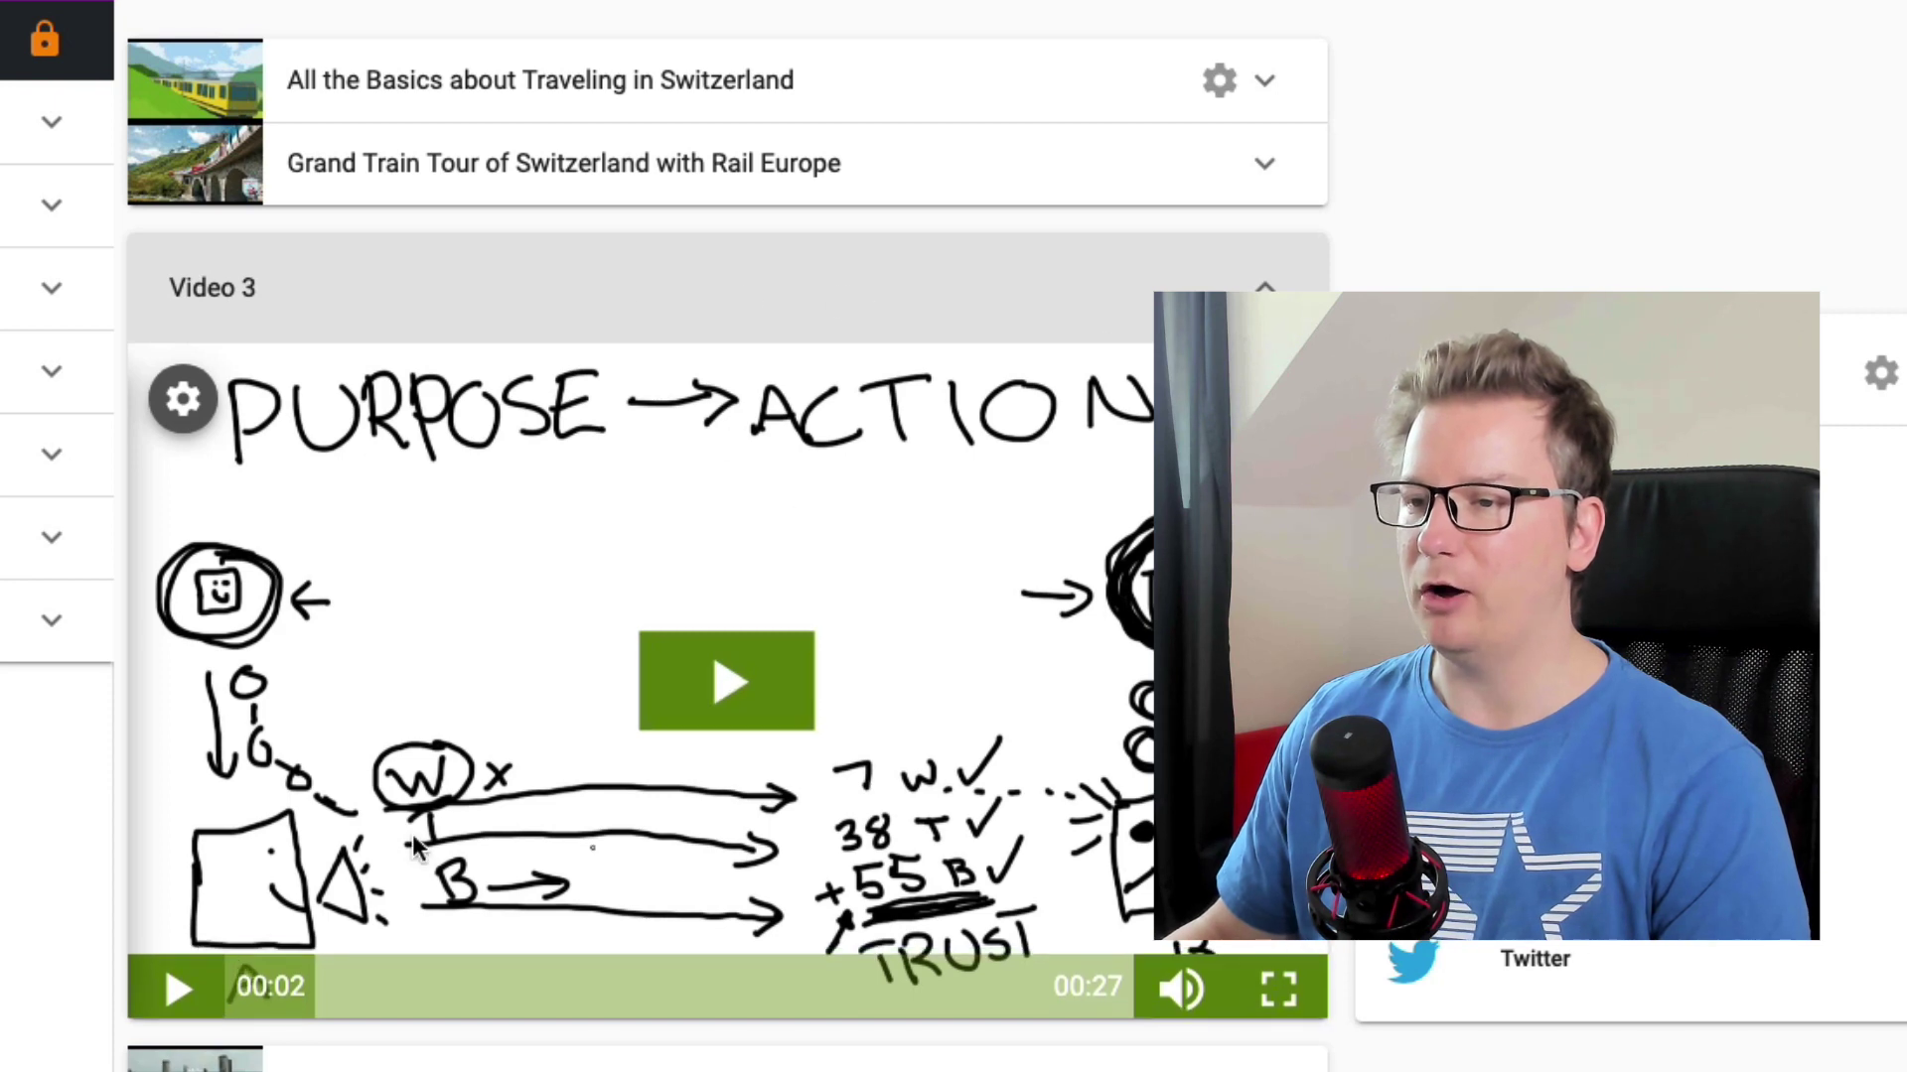
pyautogui.scroll(3, 849, 596)
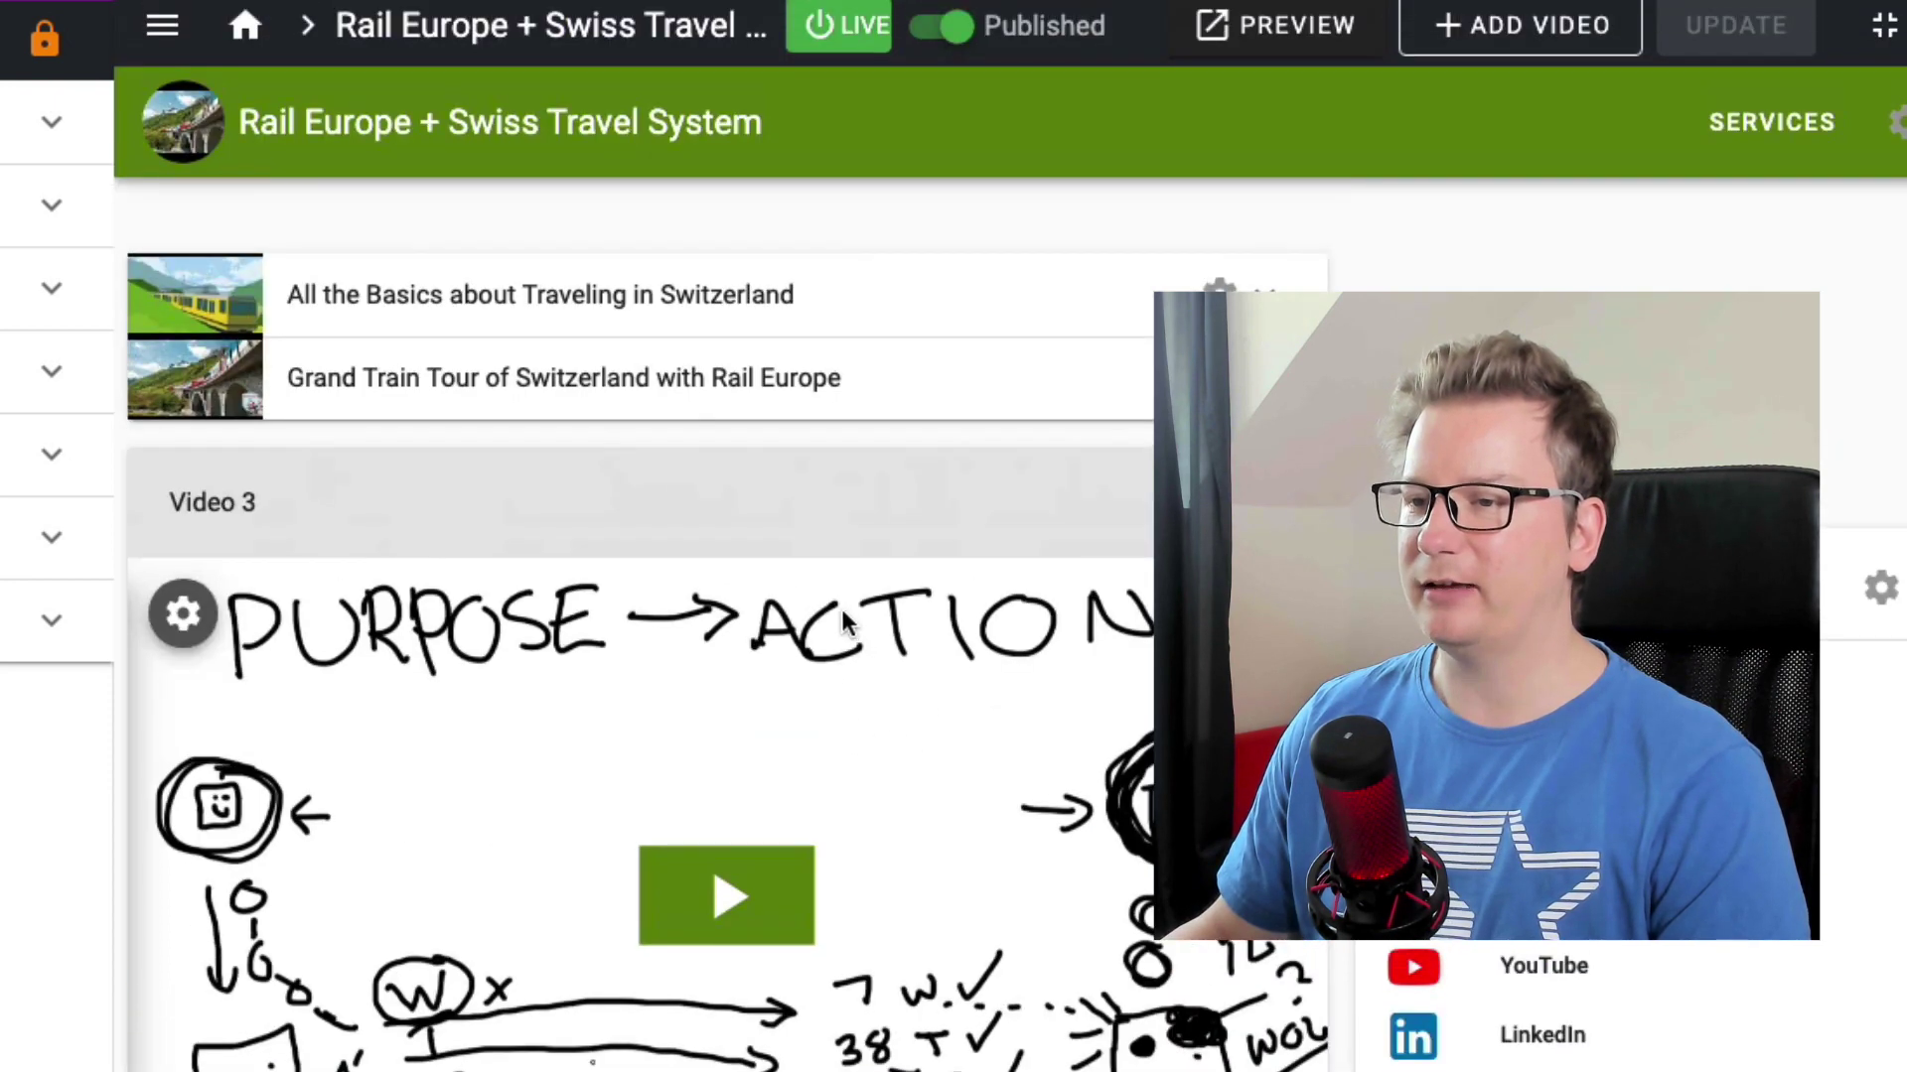
pyautogui.click(726, 505)
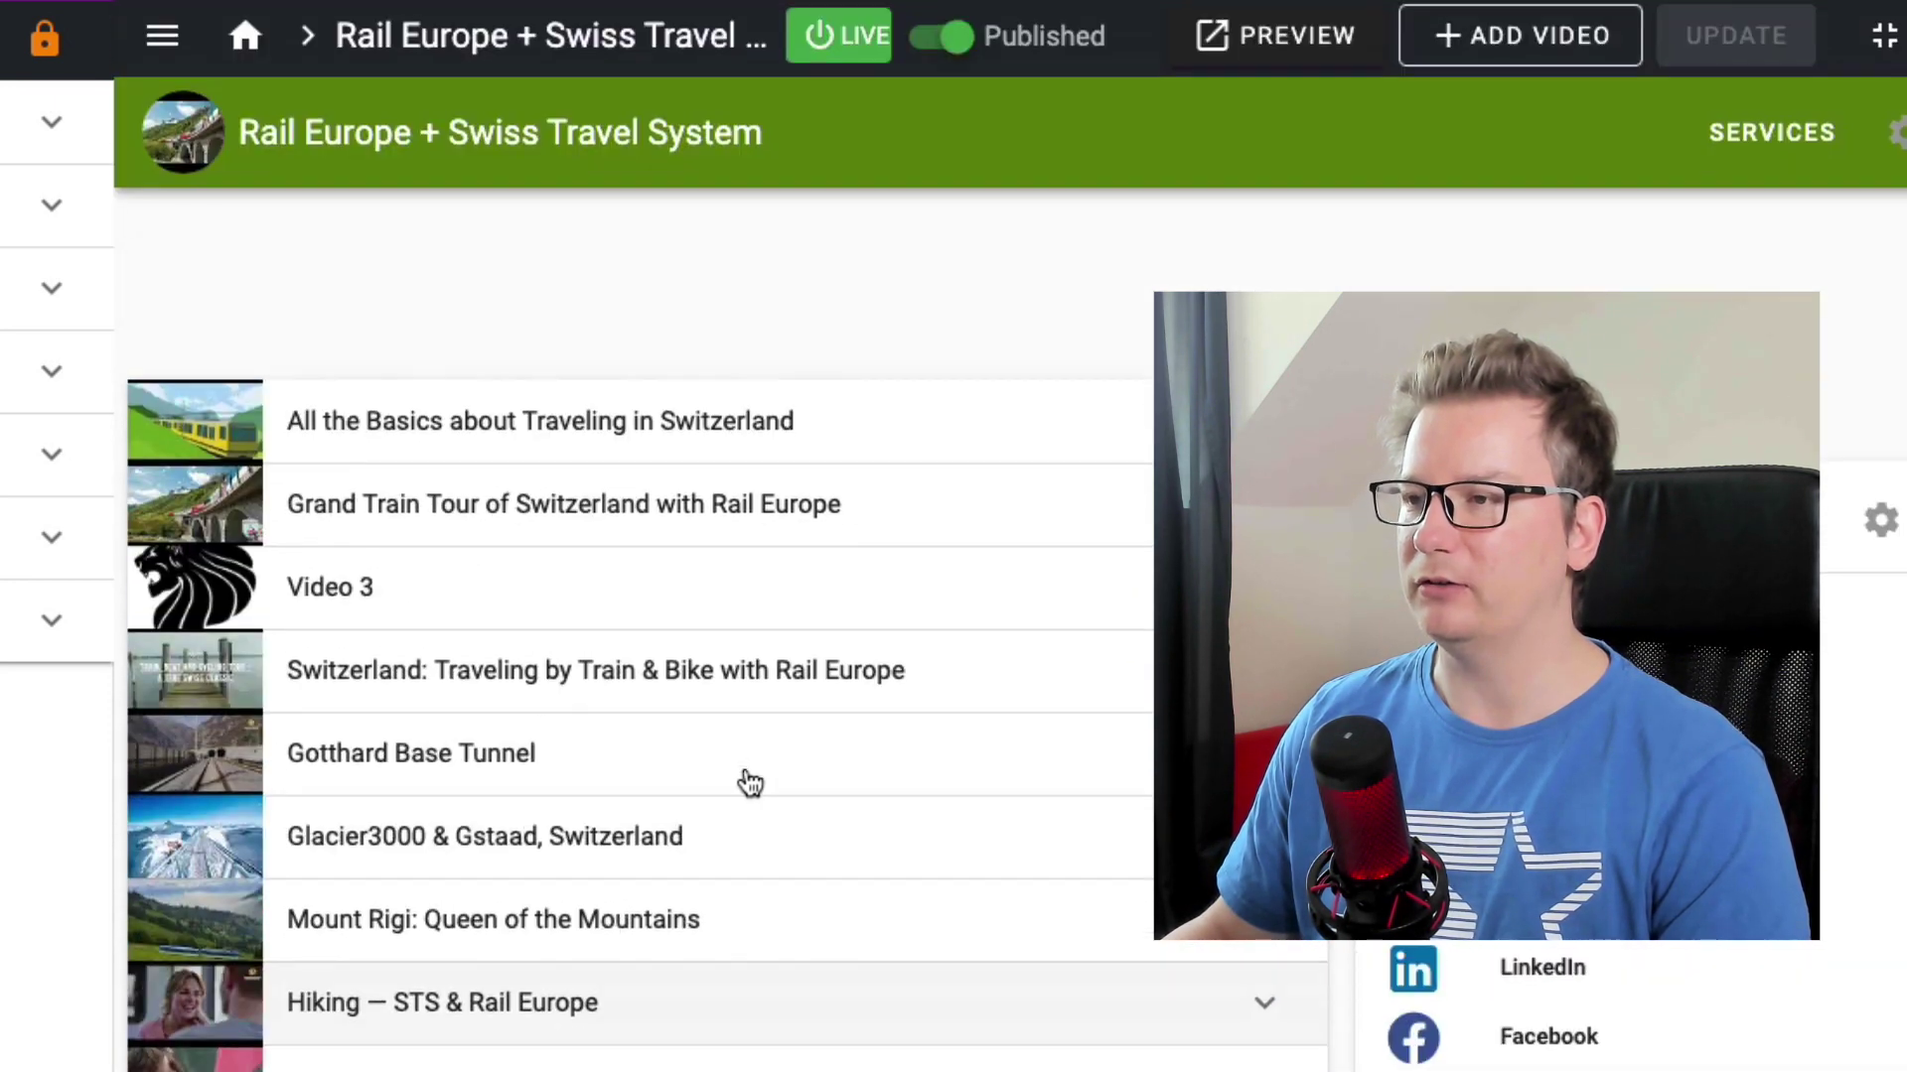
pyautogui.click(1540, 62)
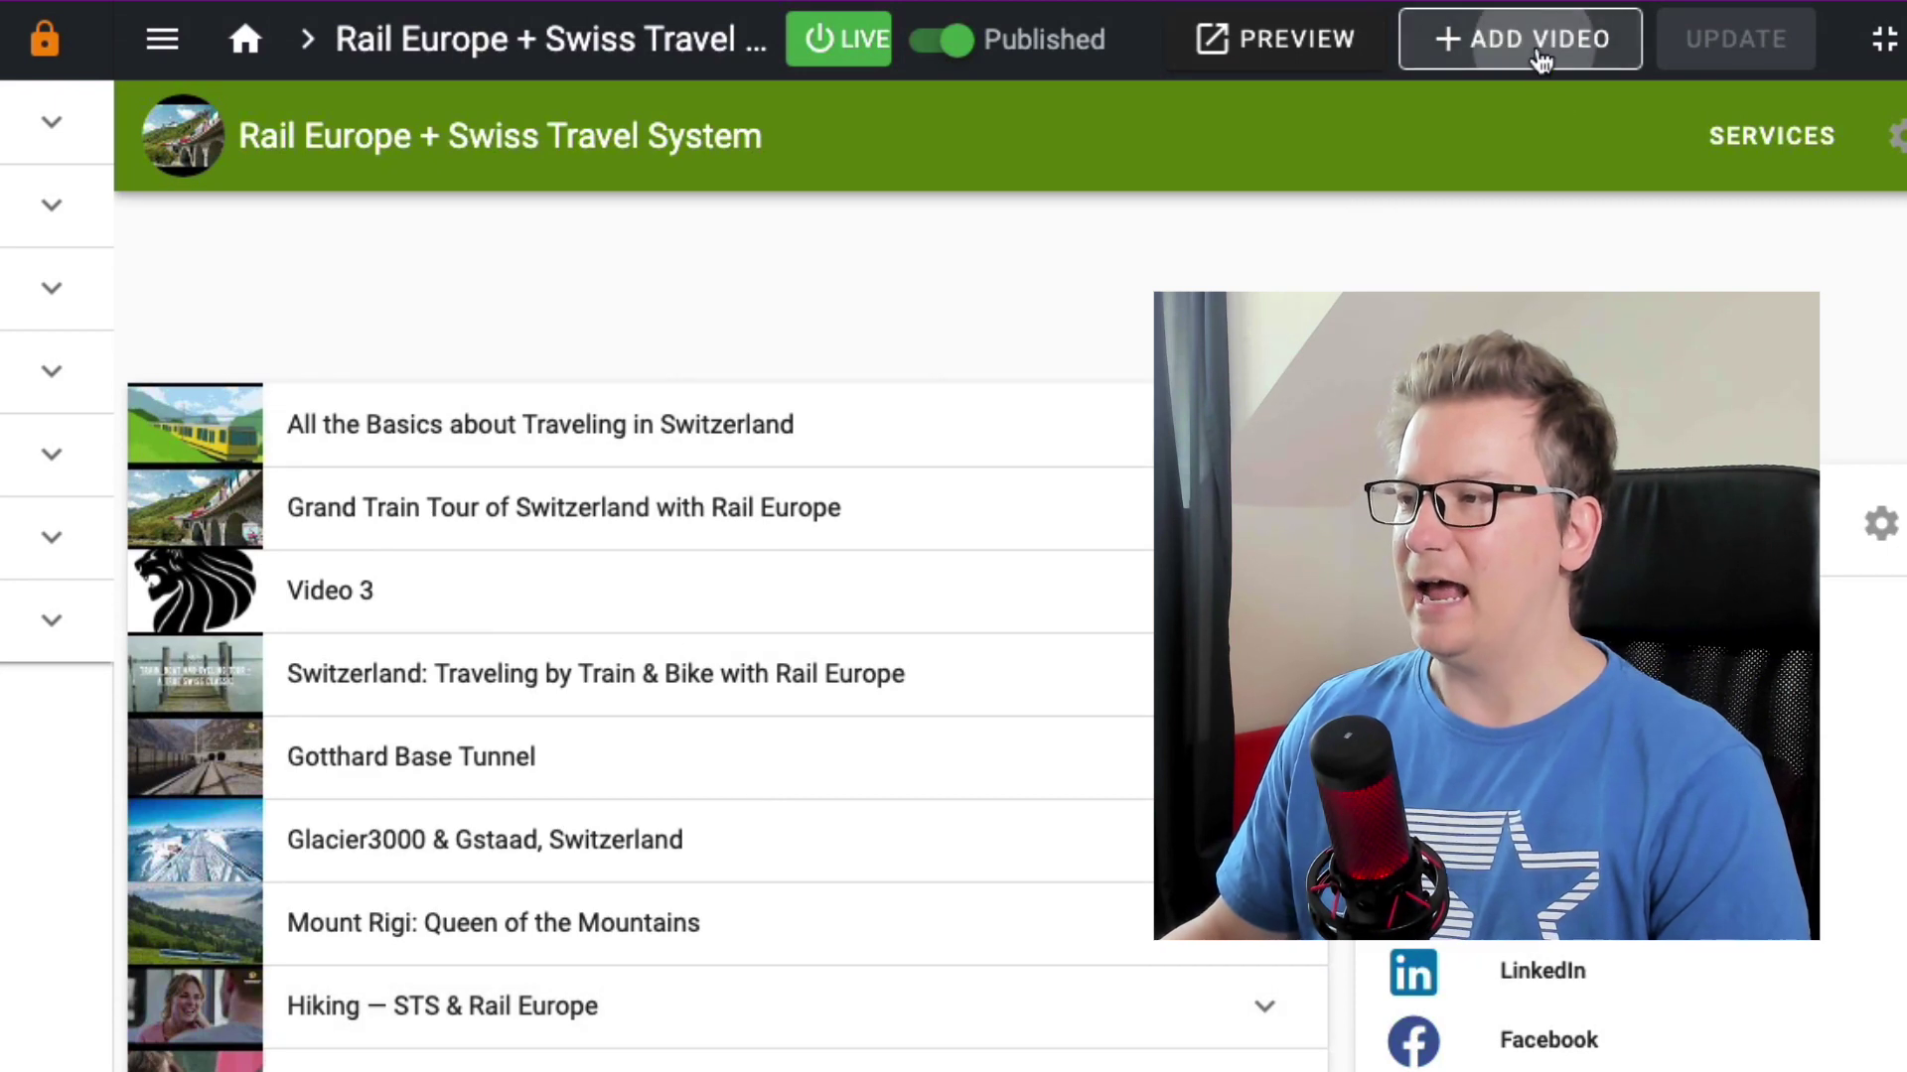
pyautogui.write('MP3 Ex')
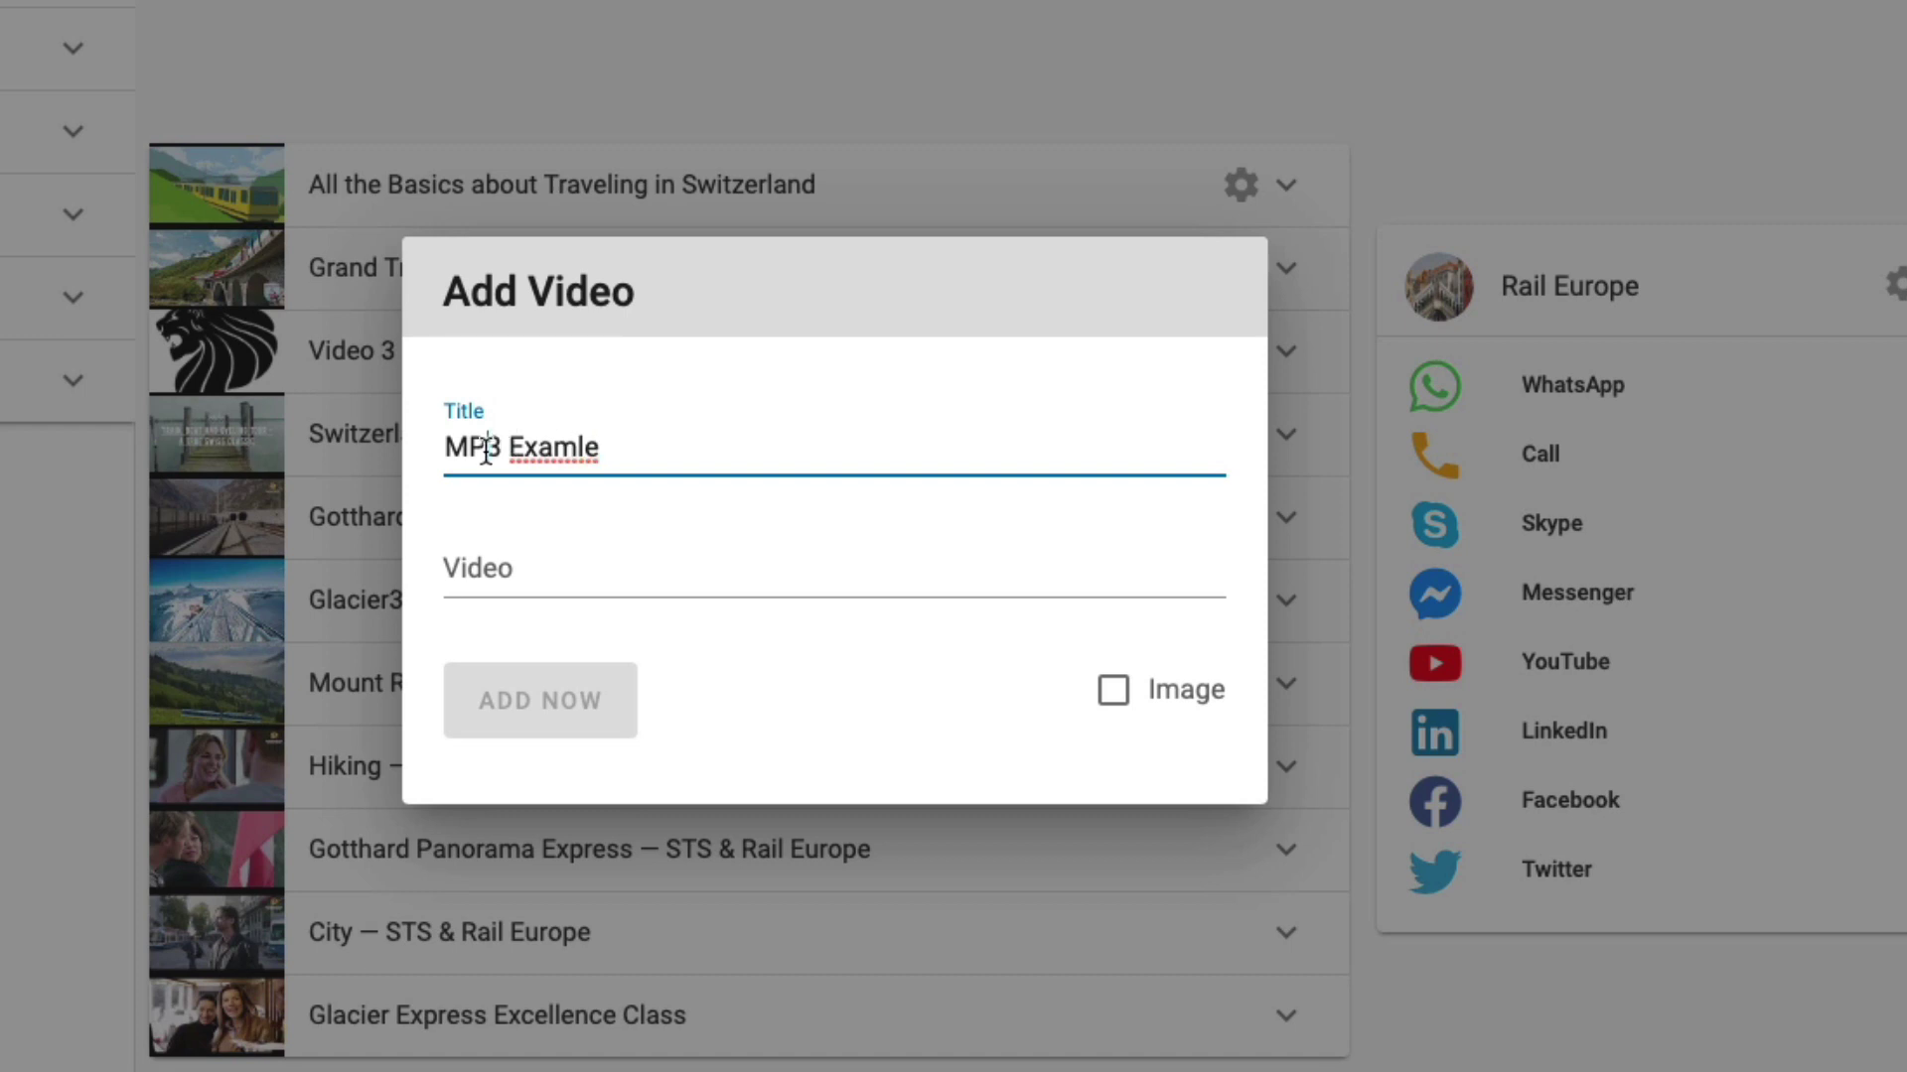
pyautogui.write('ample')
pyautogui.press('Left')
pyautogui.press('Left')
pyautogui.write('p')
pyautogui.click(761, 579)
pyautogui.write('https://file-examples.com/wp-content/uploads/2017/11/file_example_MP3_1MG.mp3')
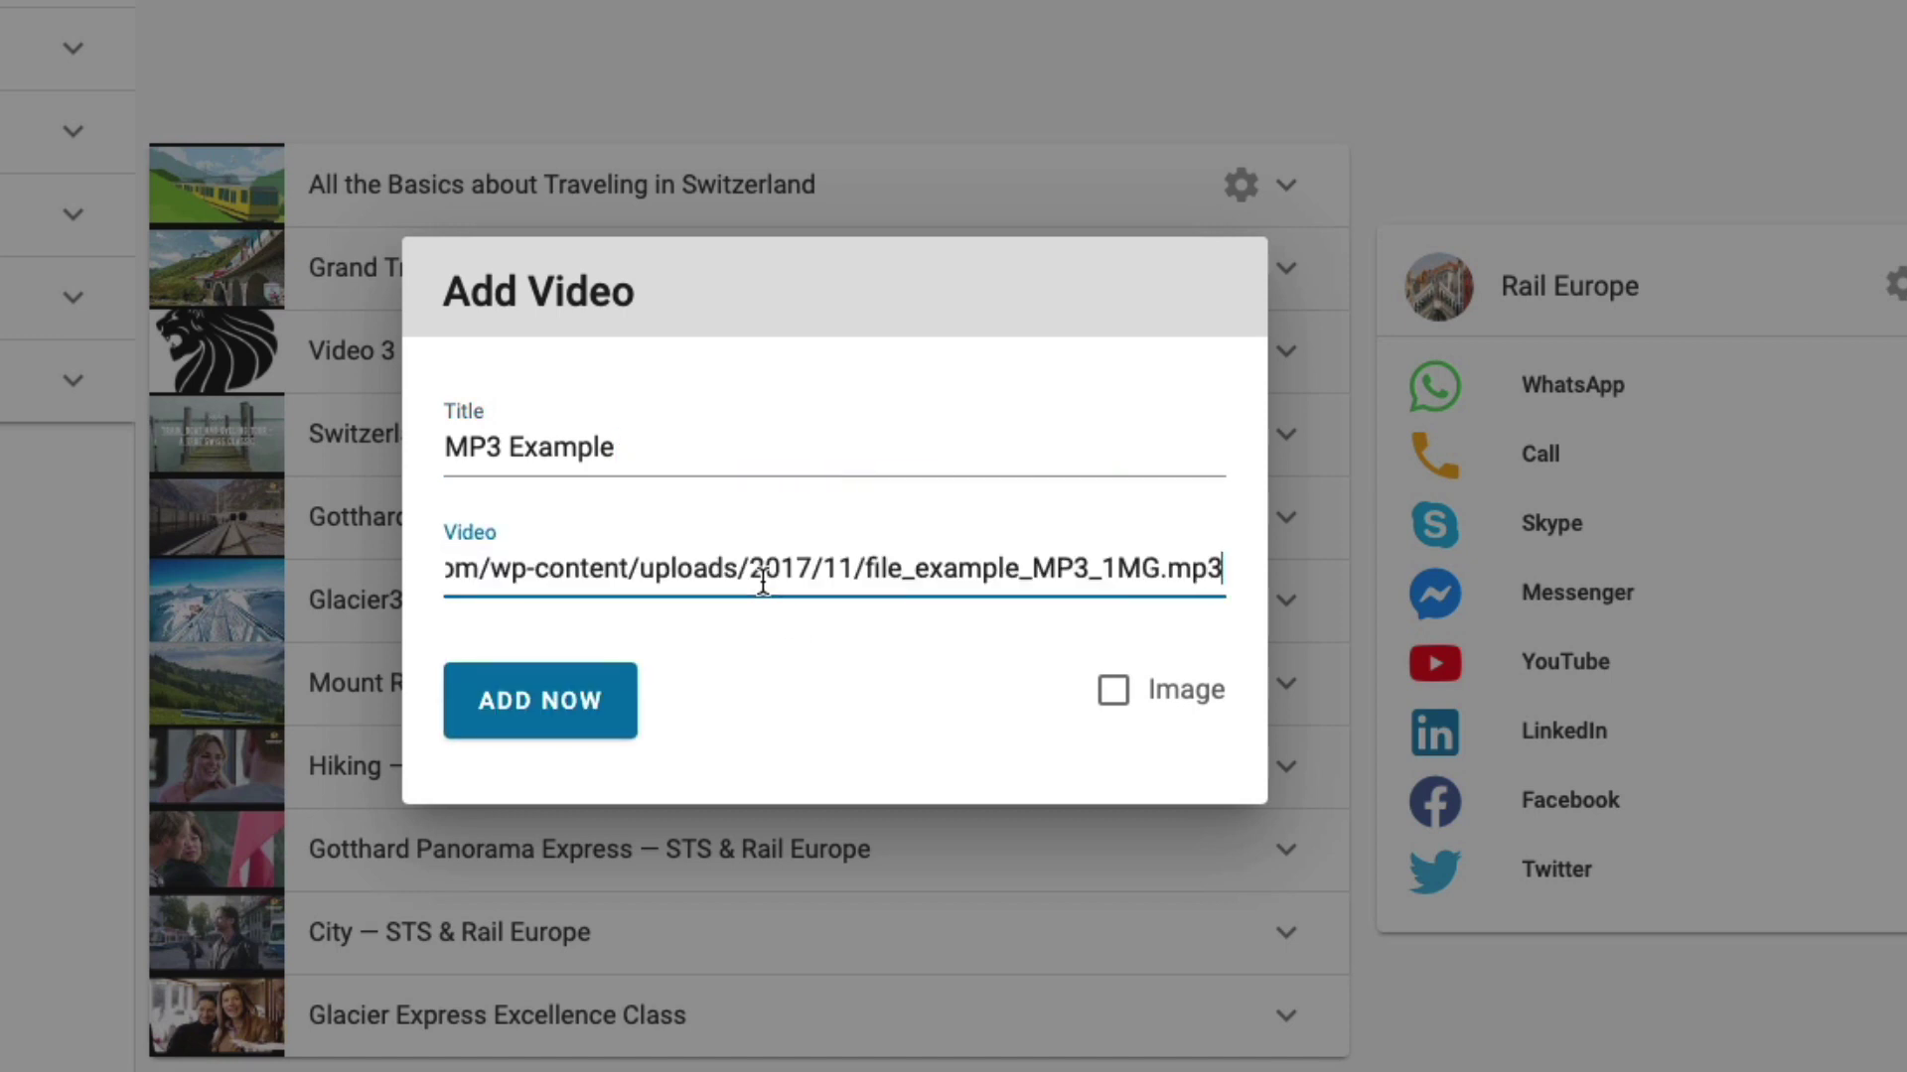
# - Try replacing the video URL's .mp3 extension with "xyz?.mp3" and undo the edit
pyautogui.moveTo(1157, 568); pyautogui.dragTo(1235, 562)
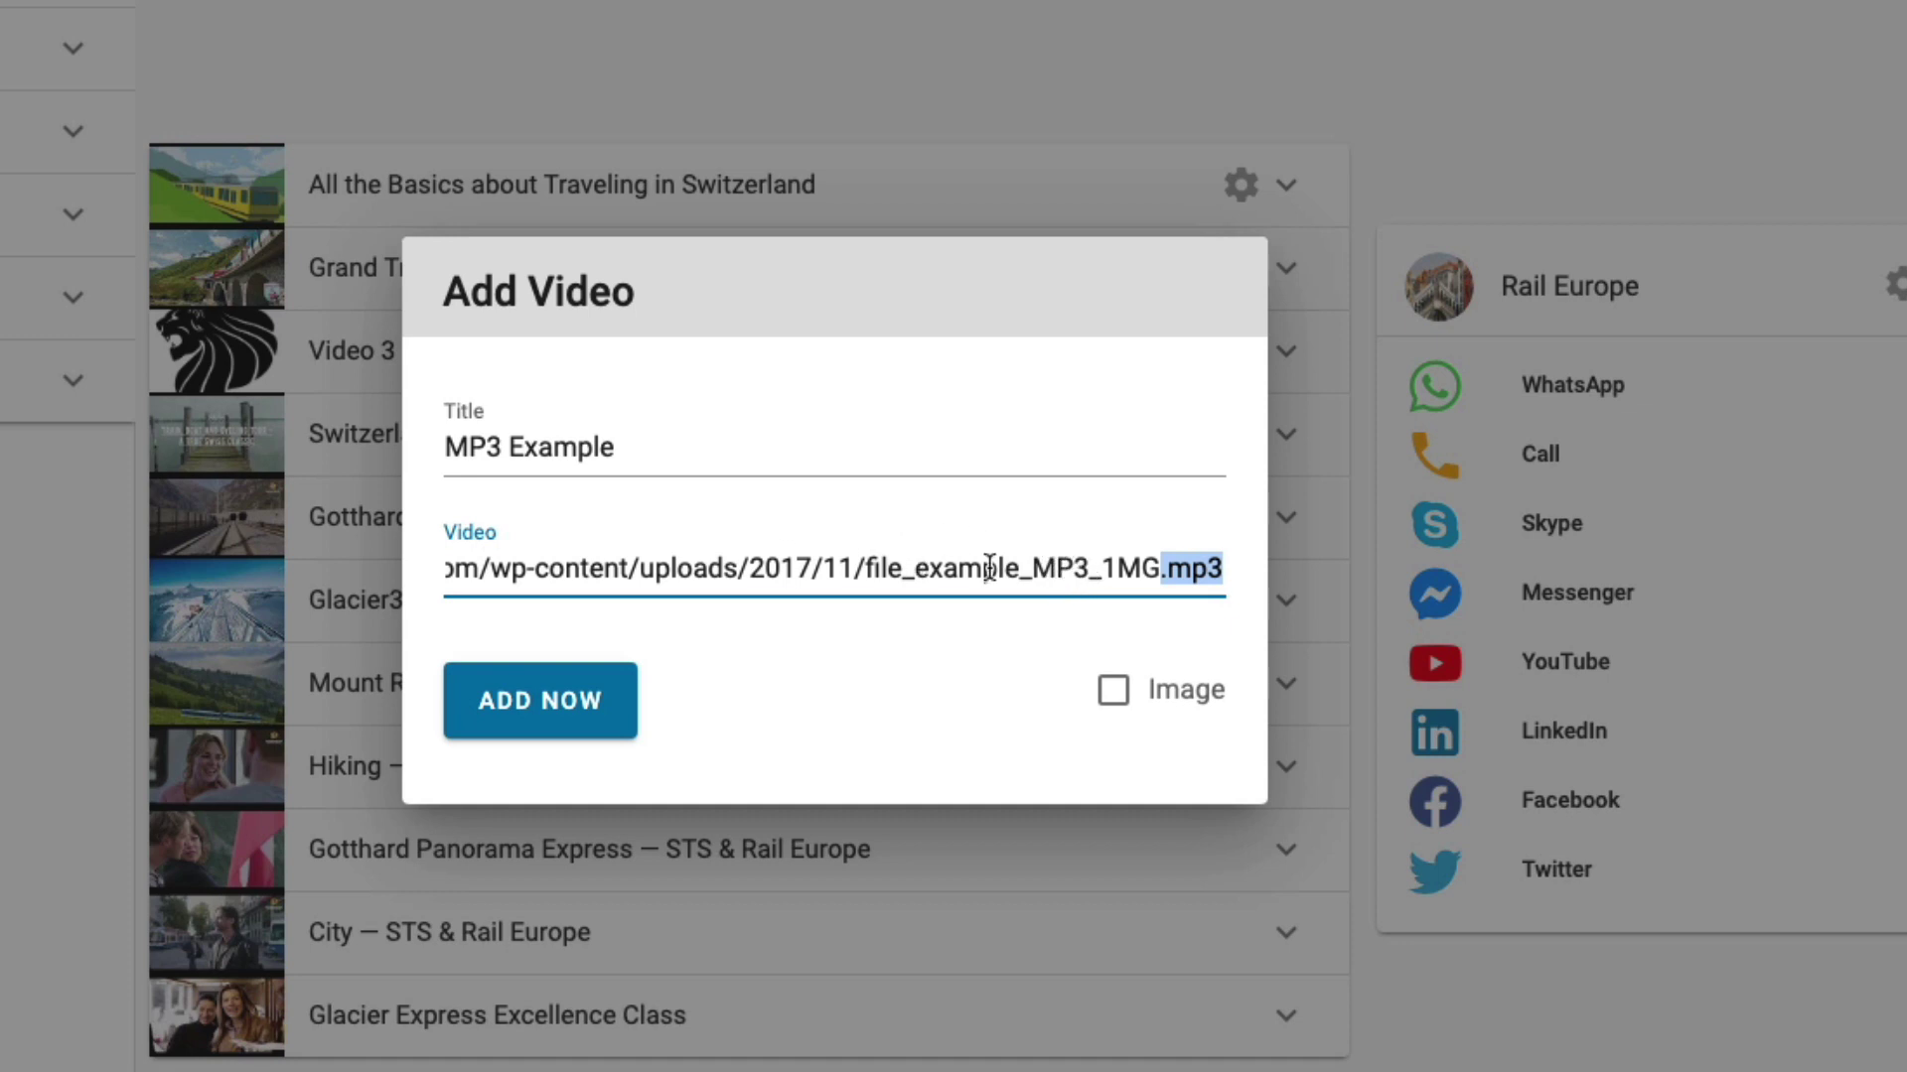
pyautogui.doubleClick(874, 568)
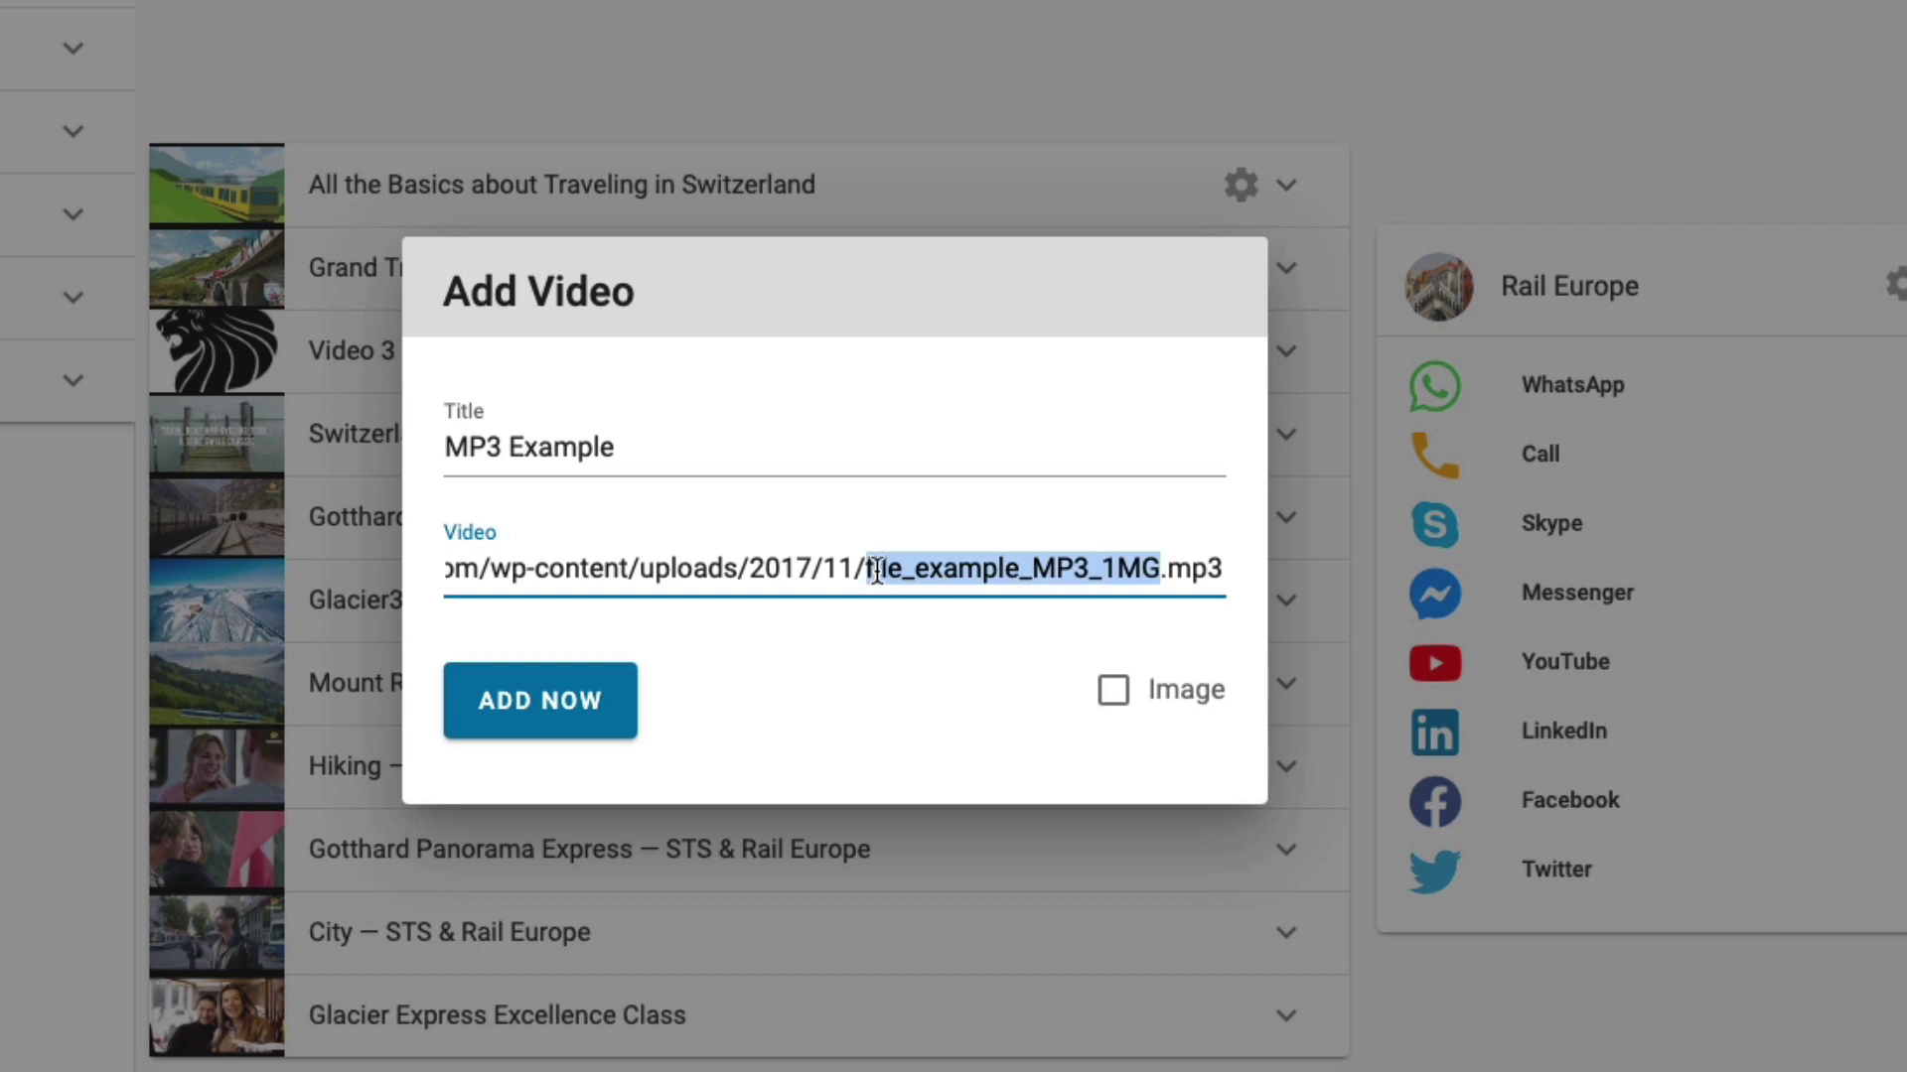
pyautogui.click(1122, 571)
pyautogui.moveTo(1158, 568); pyautogui.dragTo(1232, 568)
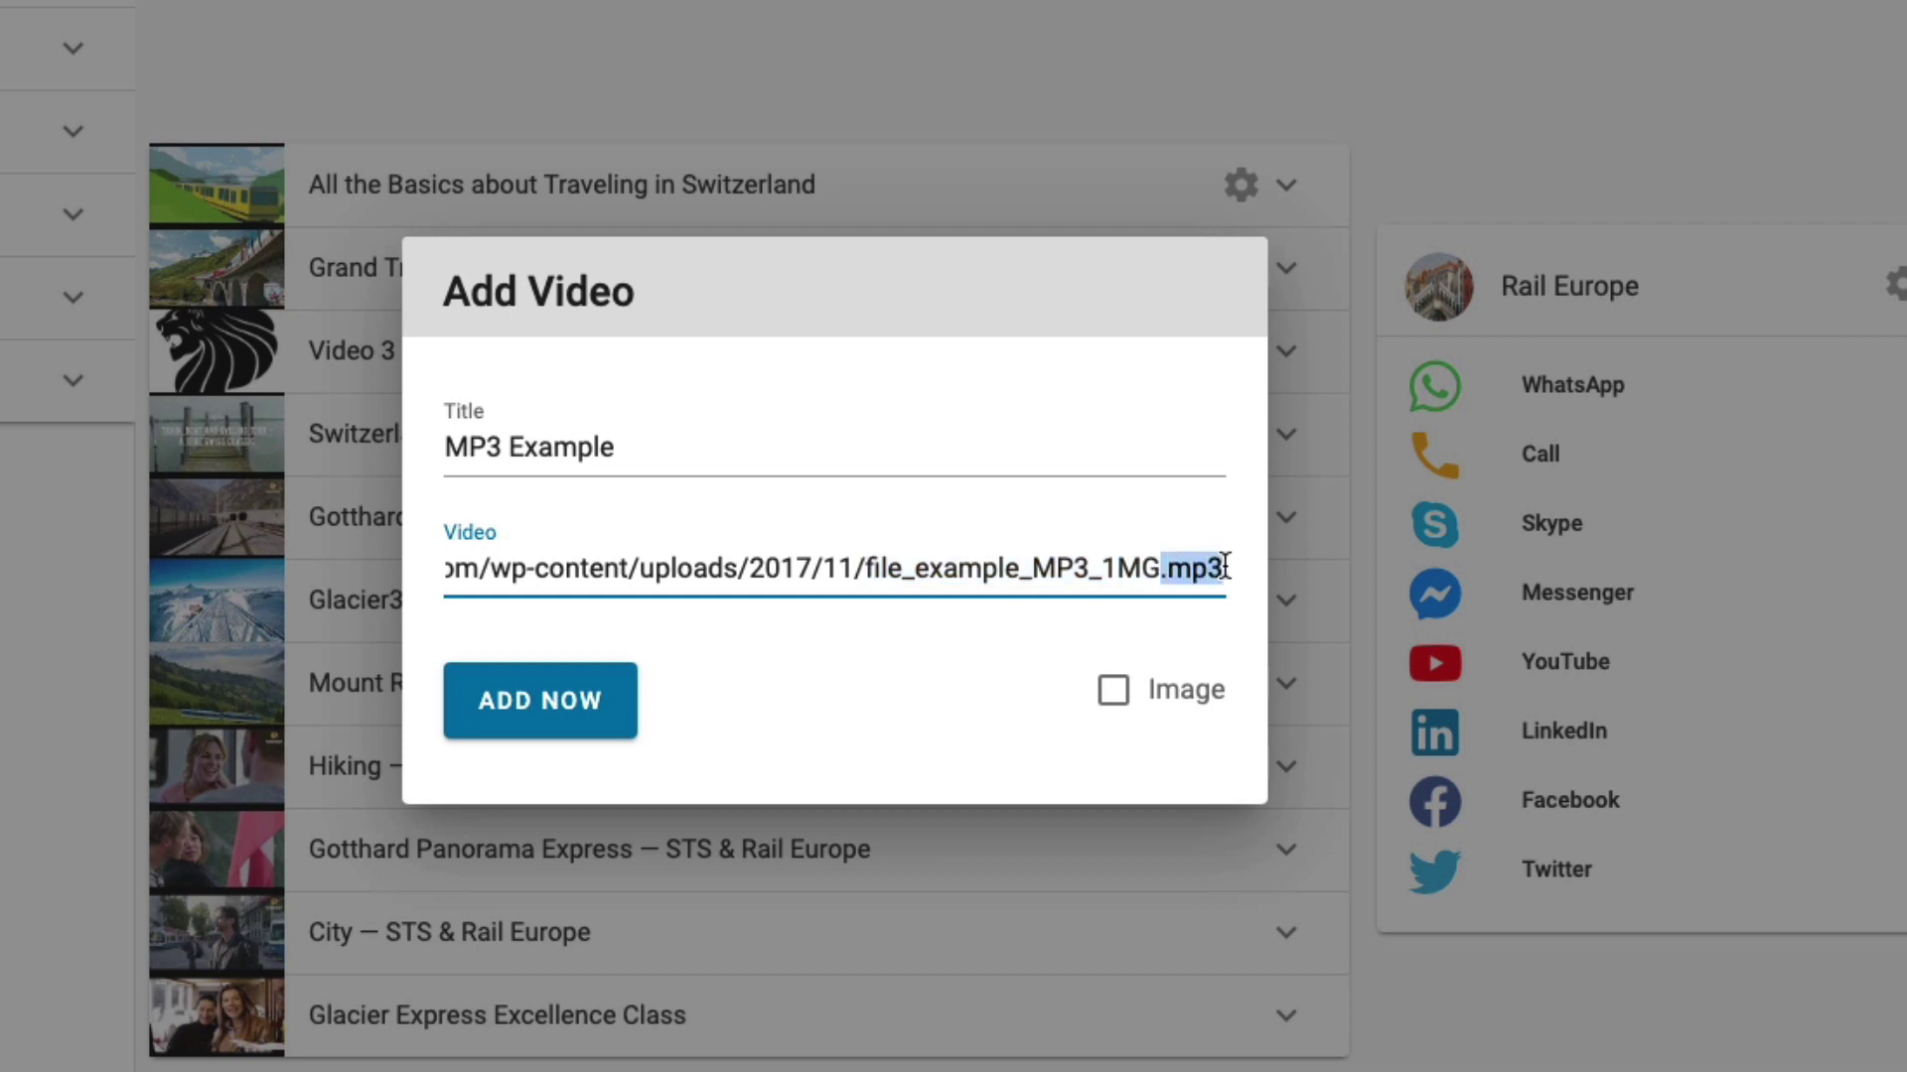
pyautogui.press('BackSpace')
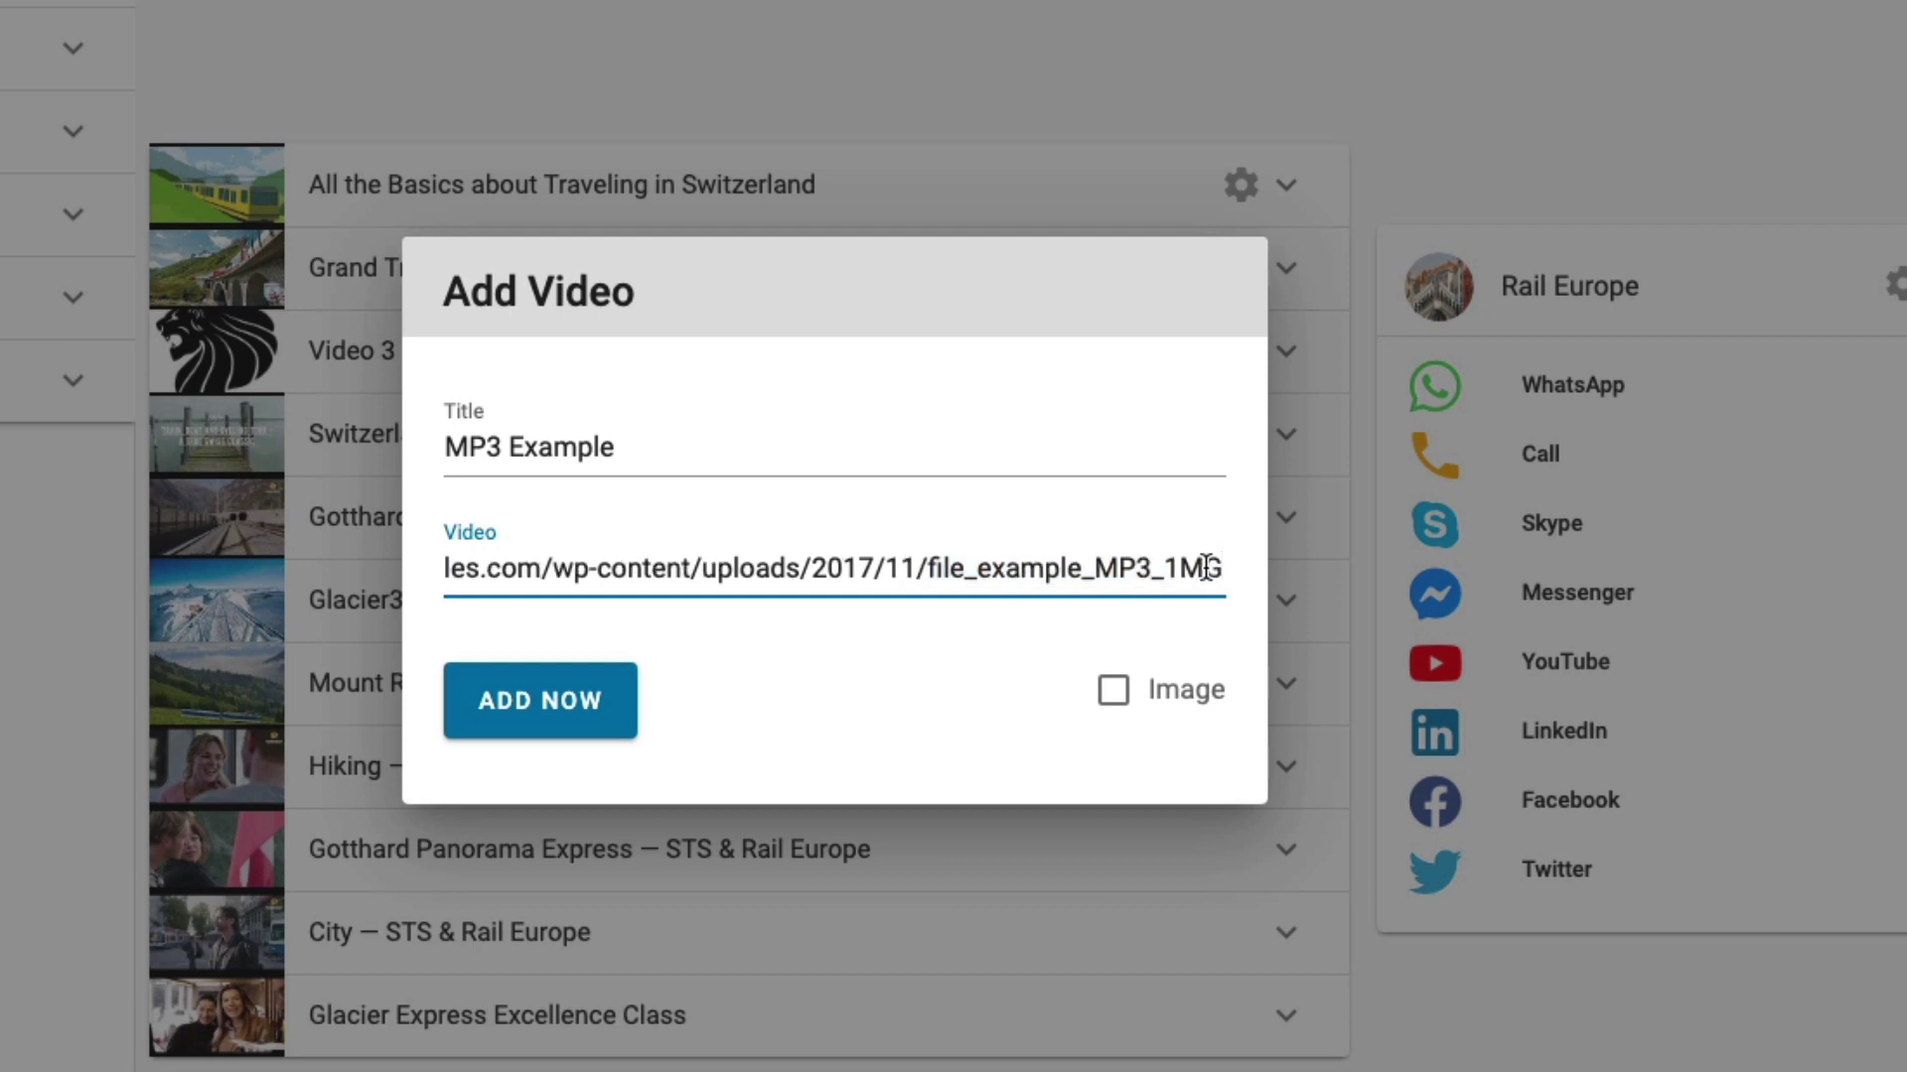
pyautogui.write('xyz')
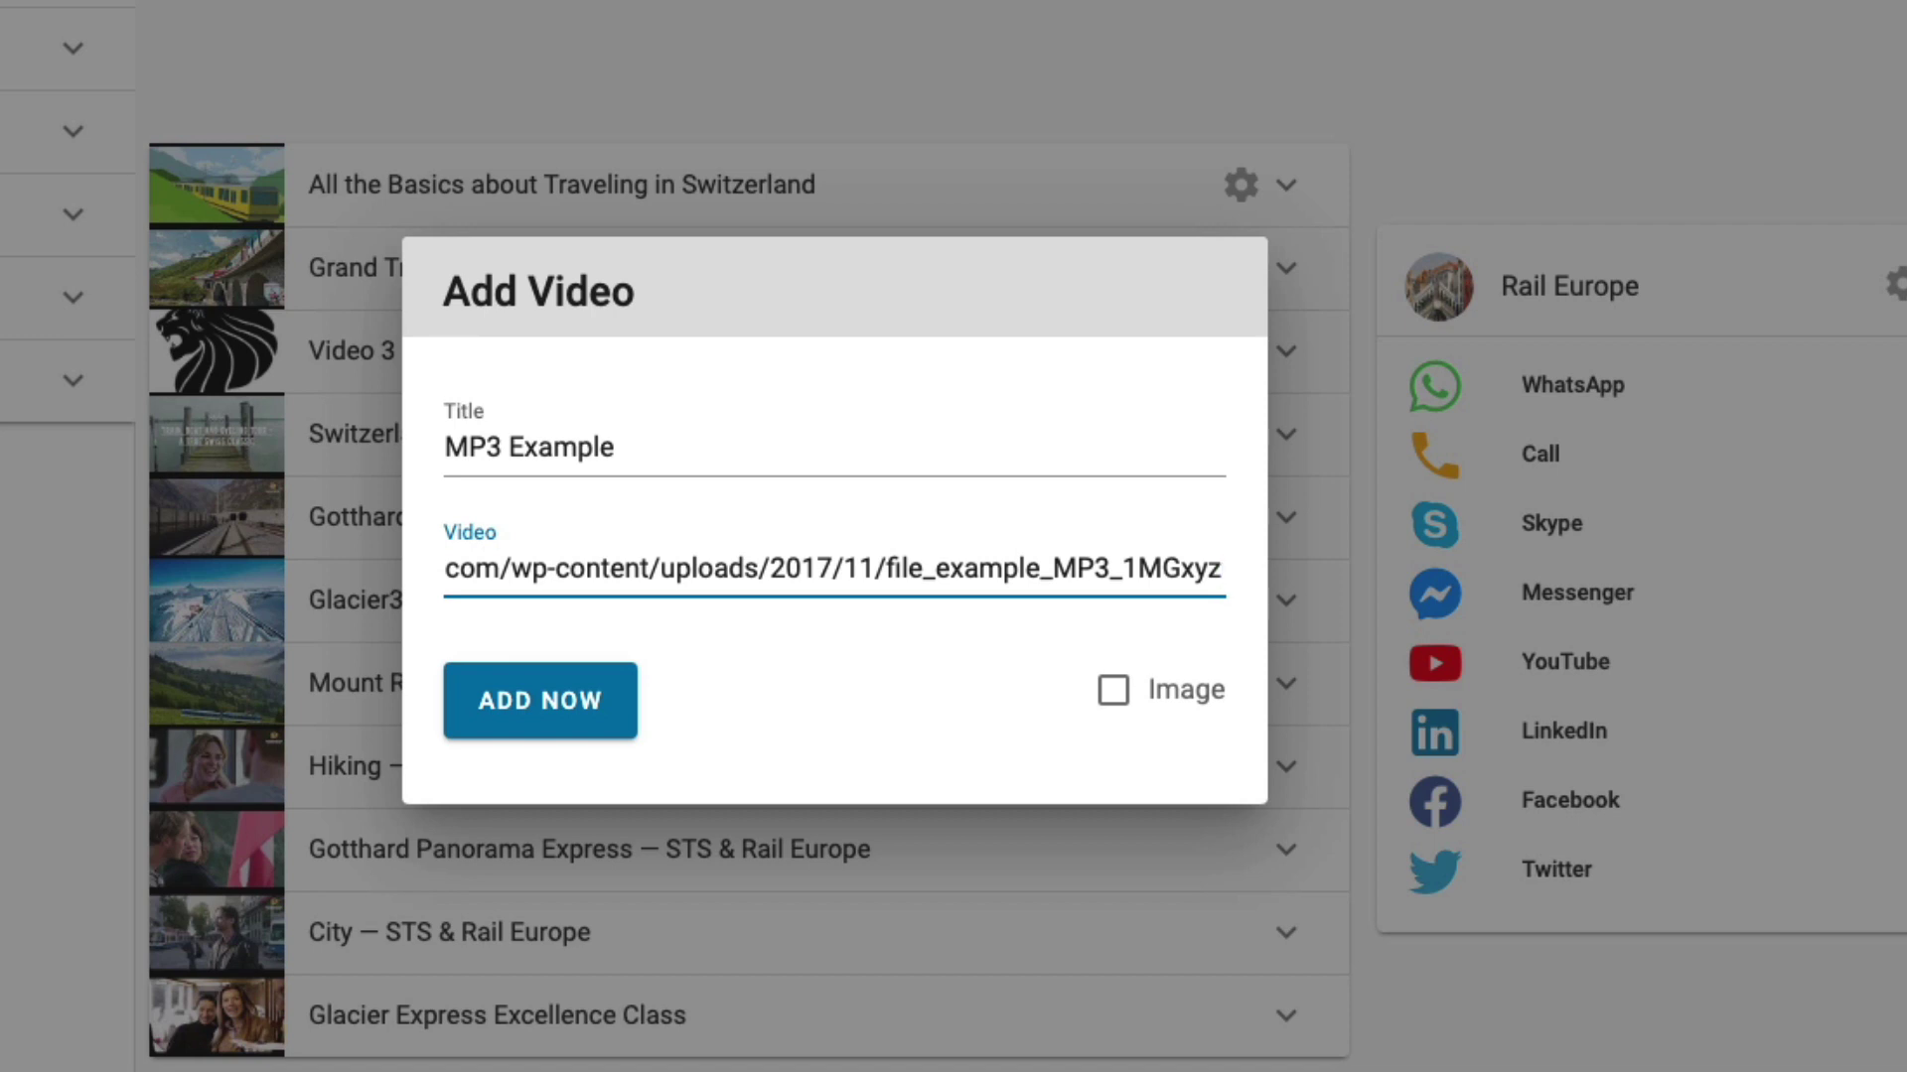
pyautogui.write('?')
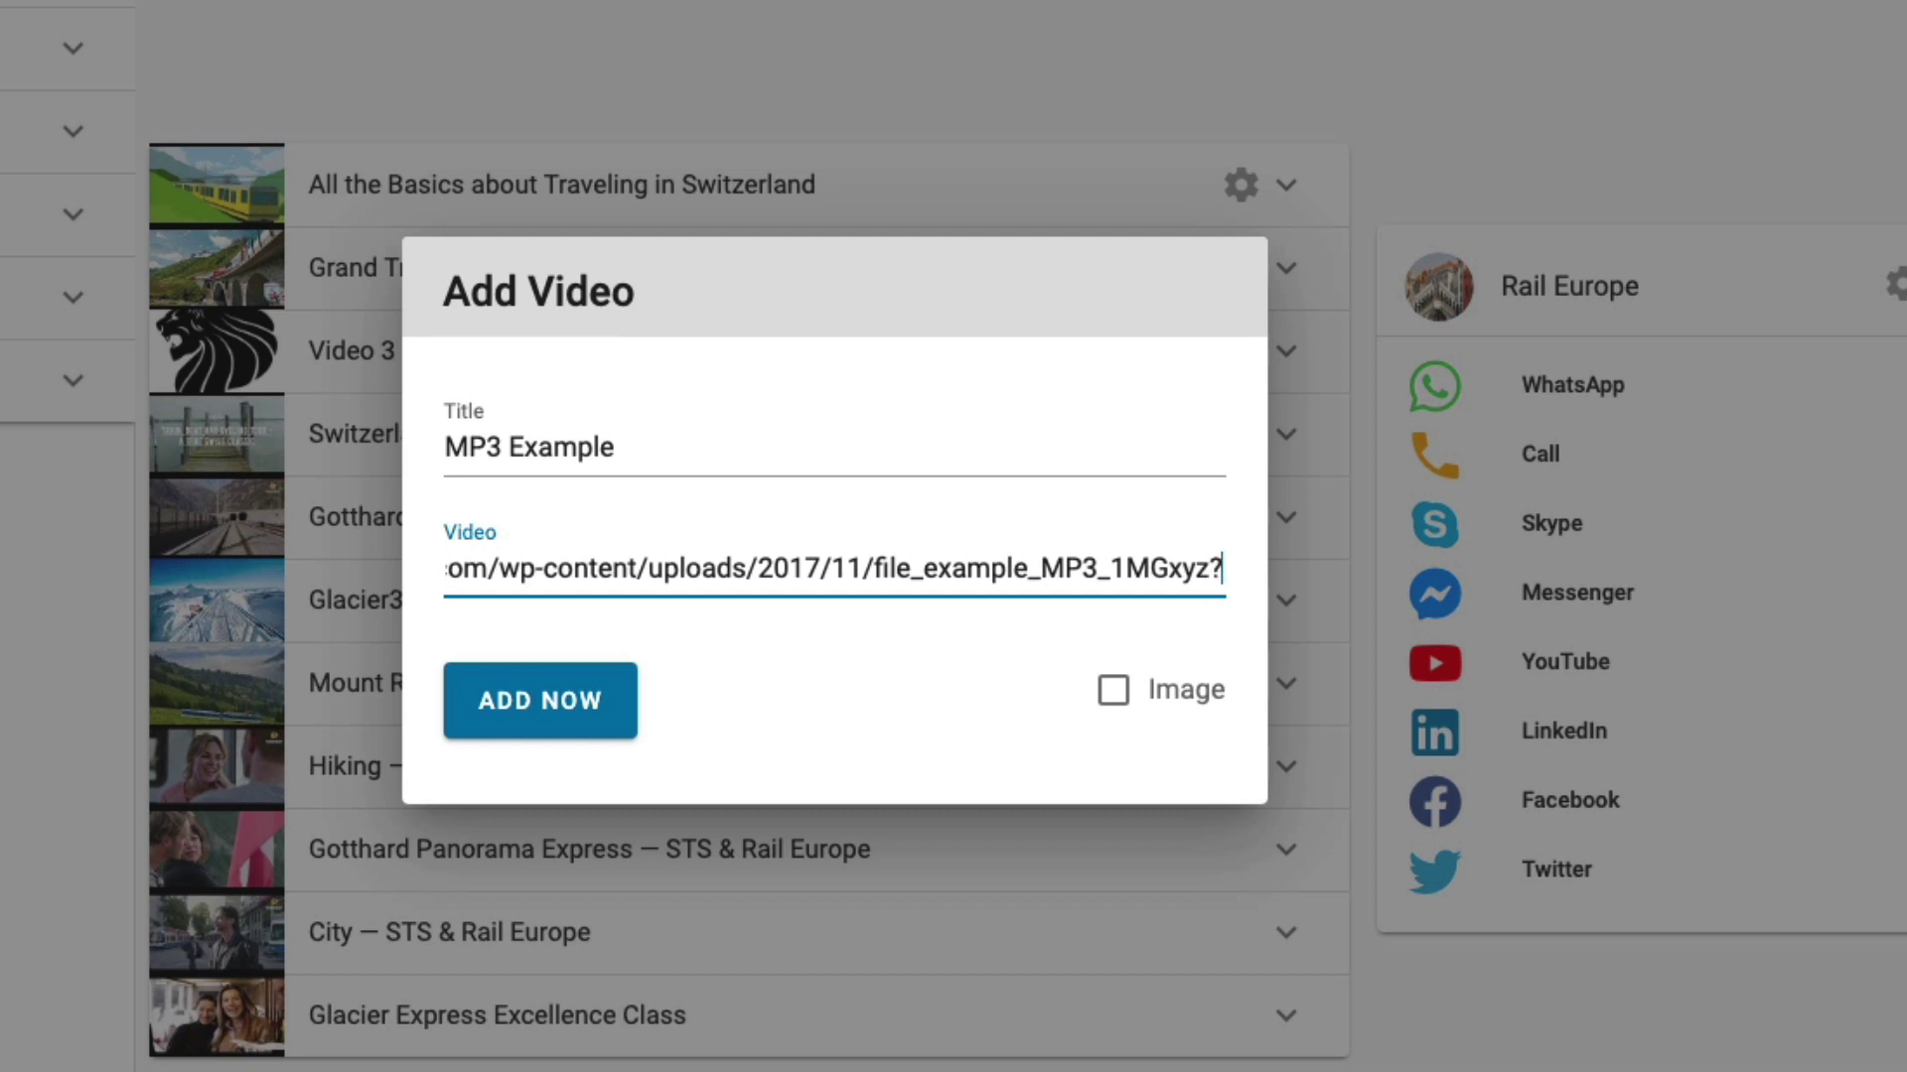
pyautogui.write('.')
pyautogui.write('mp4')
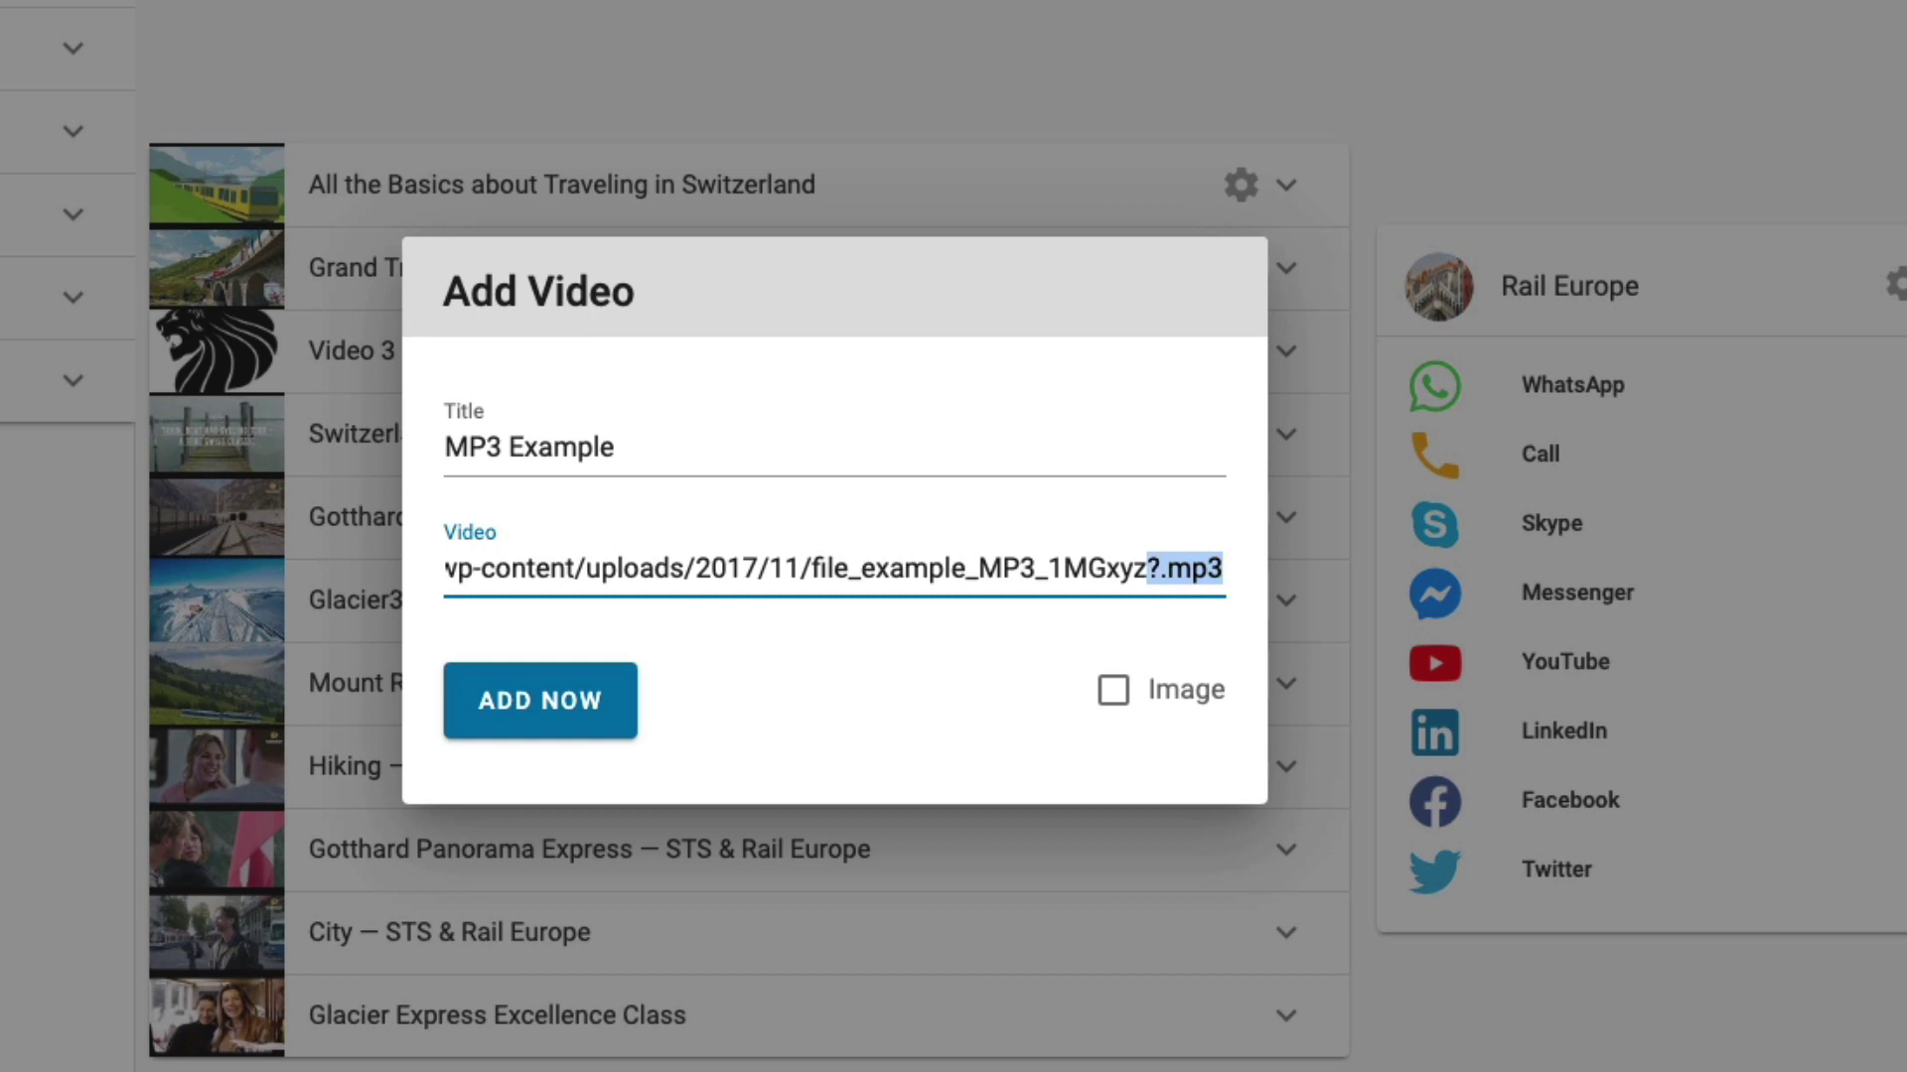
pyautogui.press('Right')
pyautogui.press('super+z')
pyautogui.press('super+z')
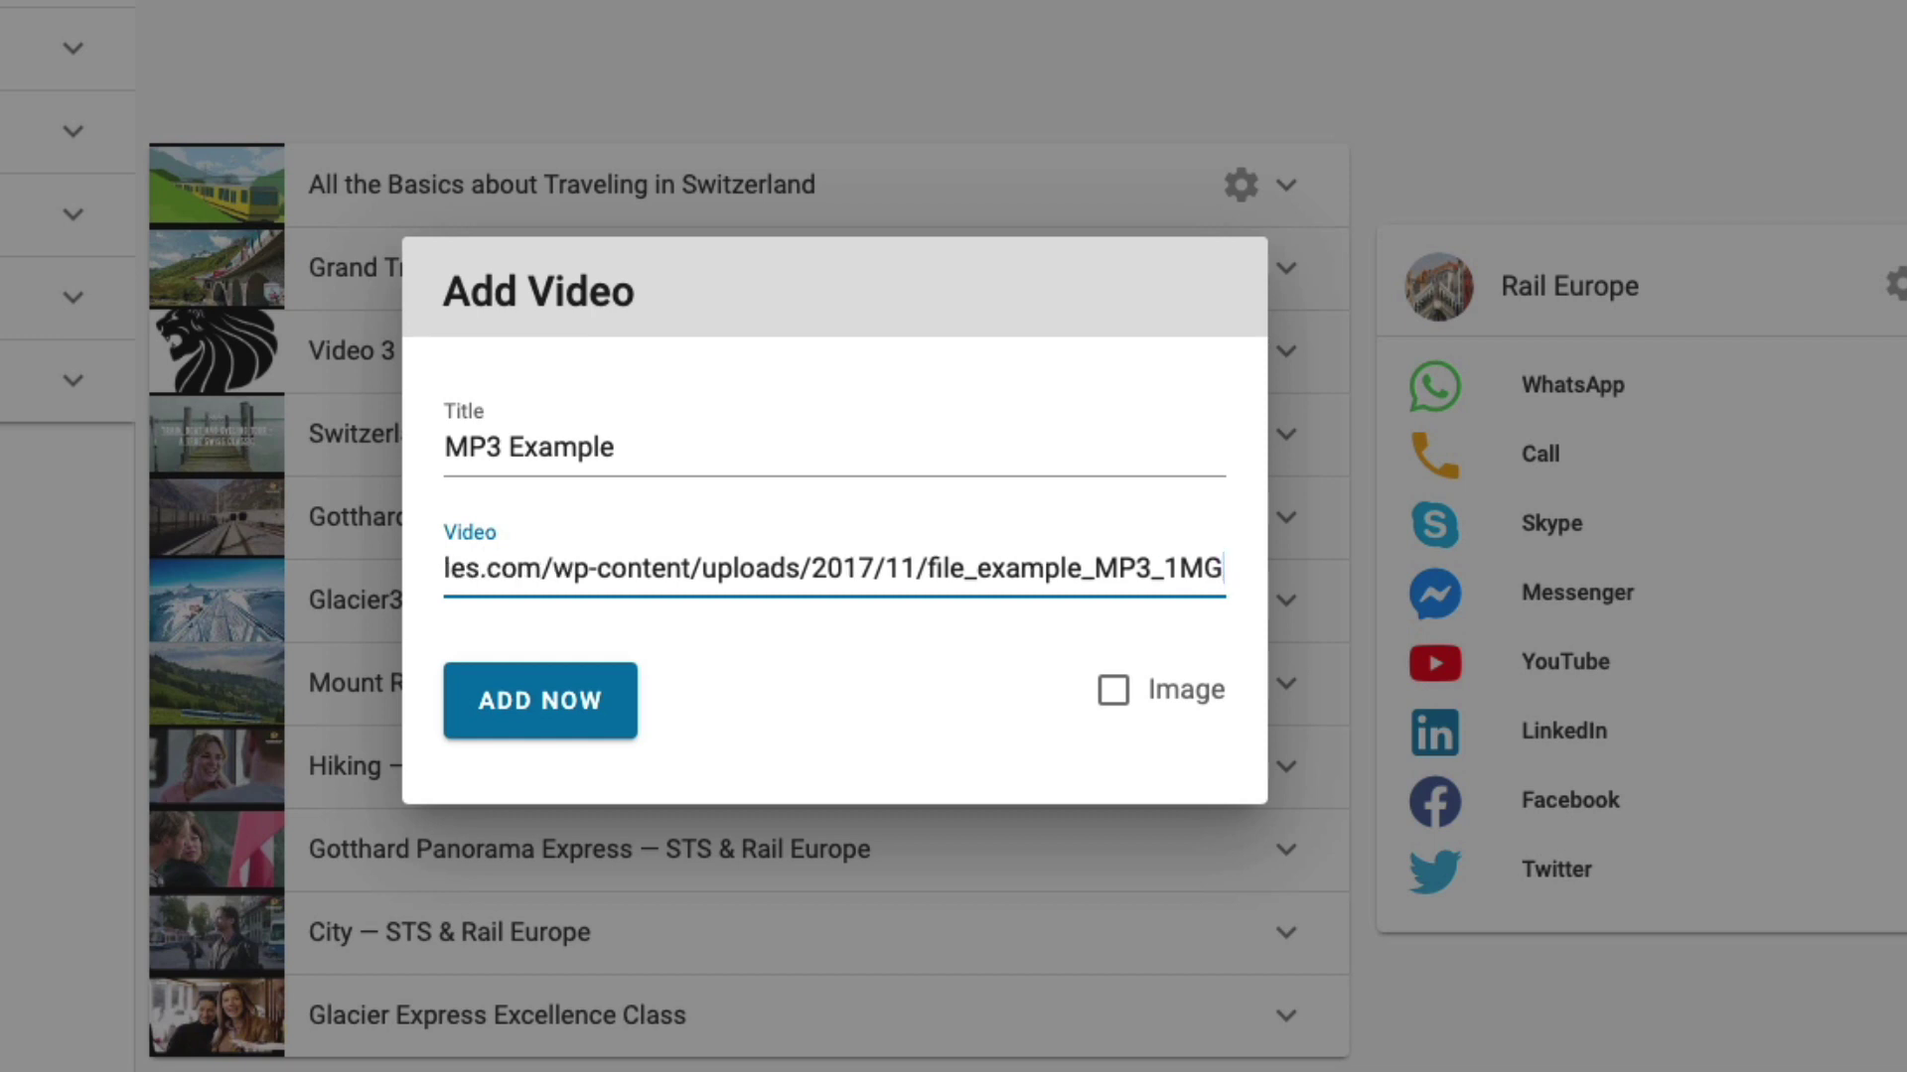
pyautogui.moveTo(1160, 571); pyautogui.dragTo(881, 574)
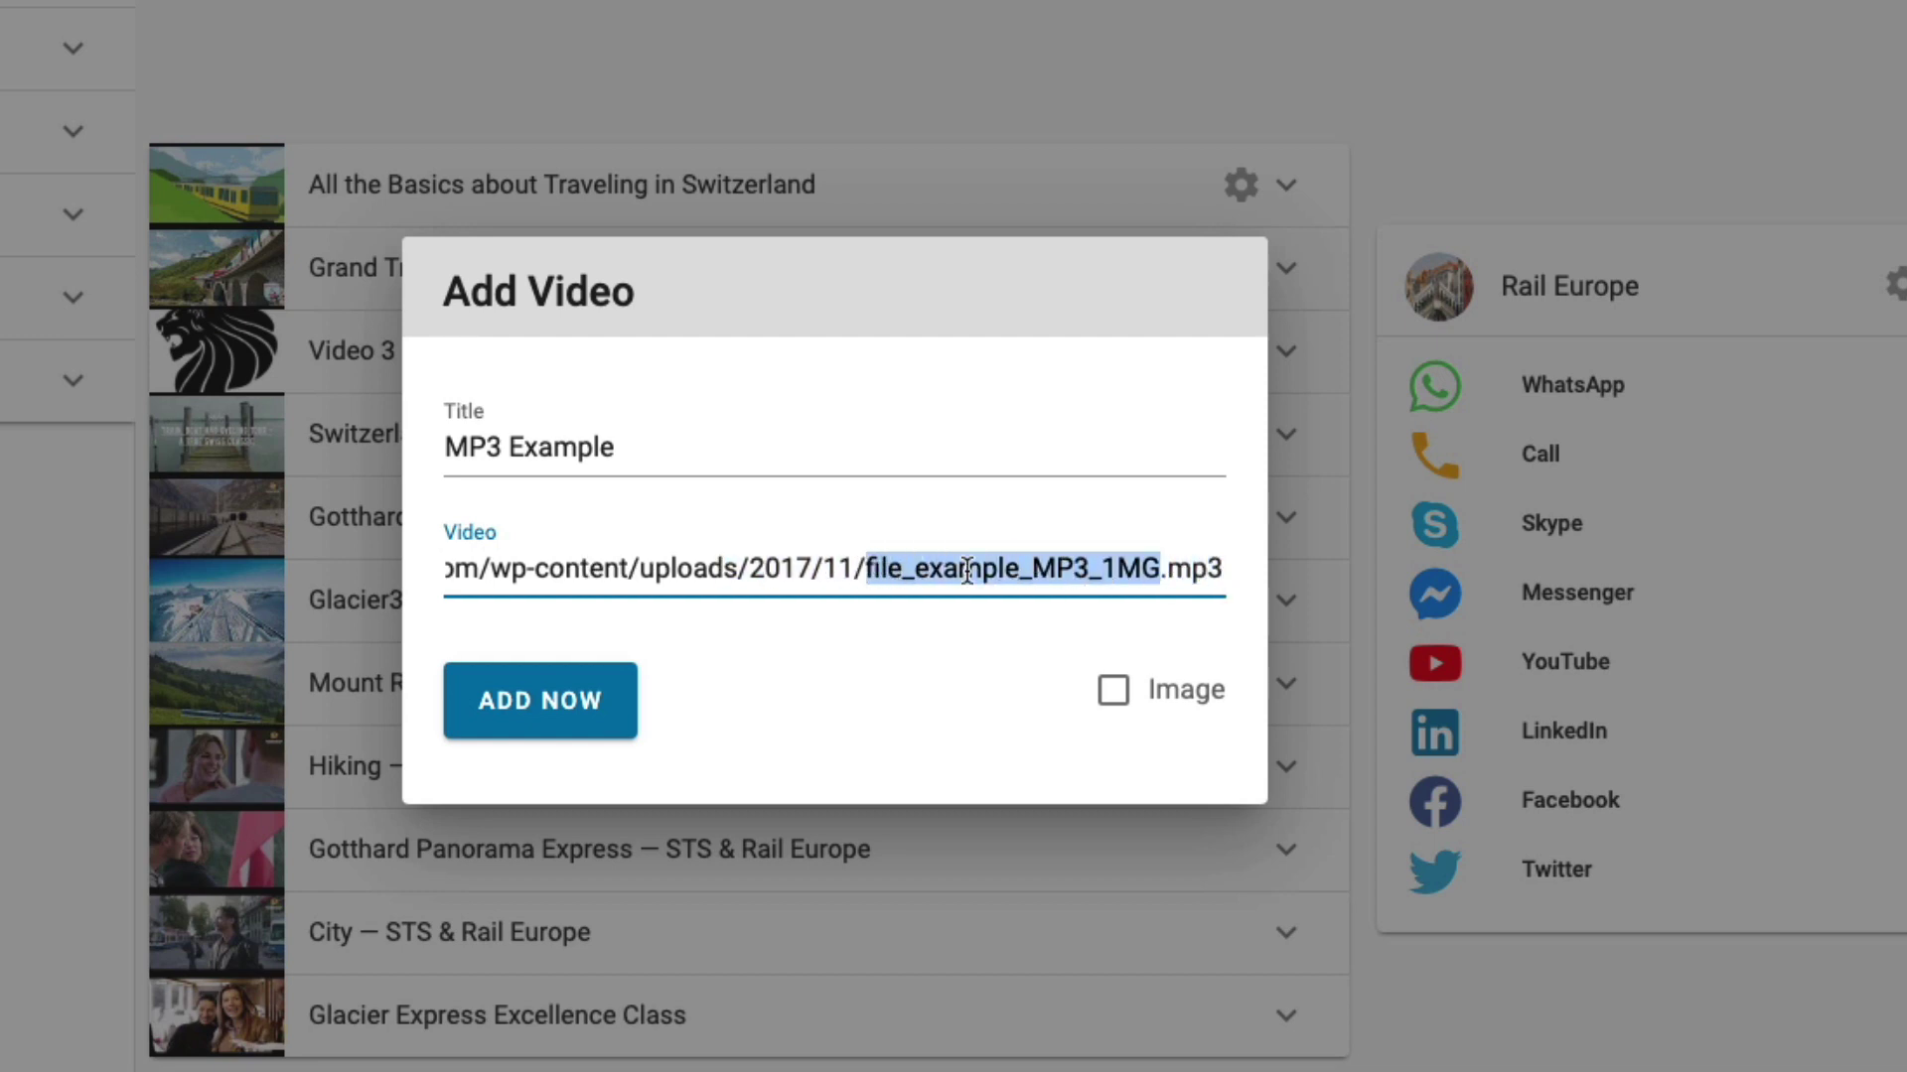
pyautogui.press('super+a')
pyautogui.click(711, 571)
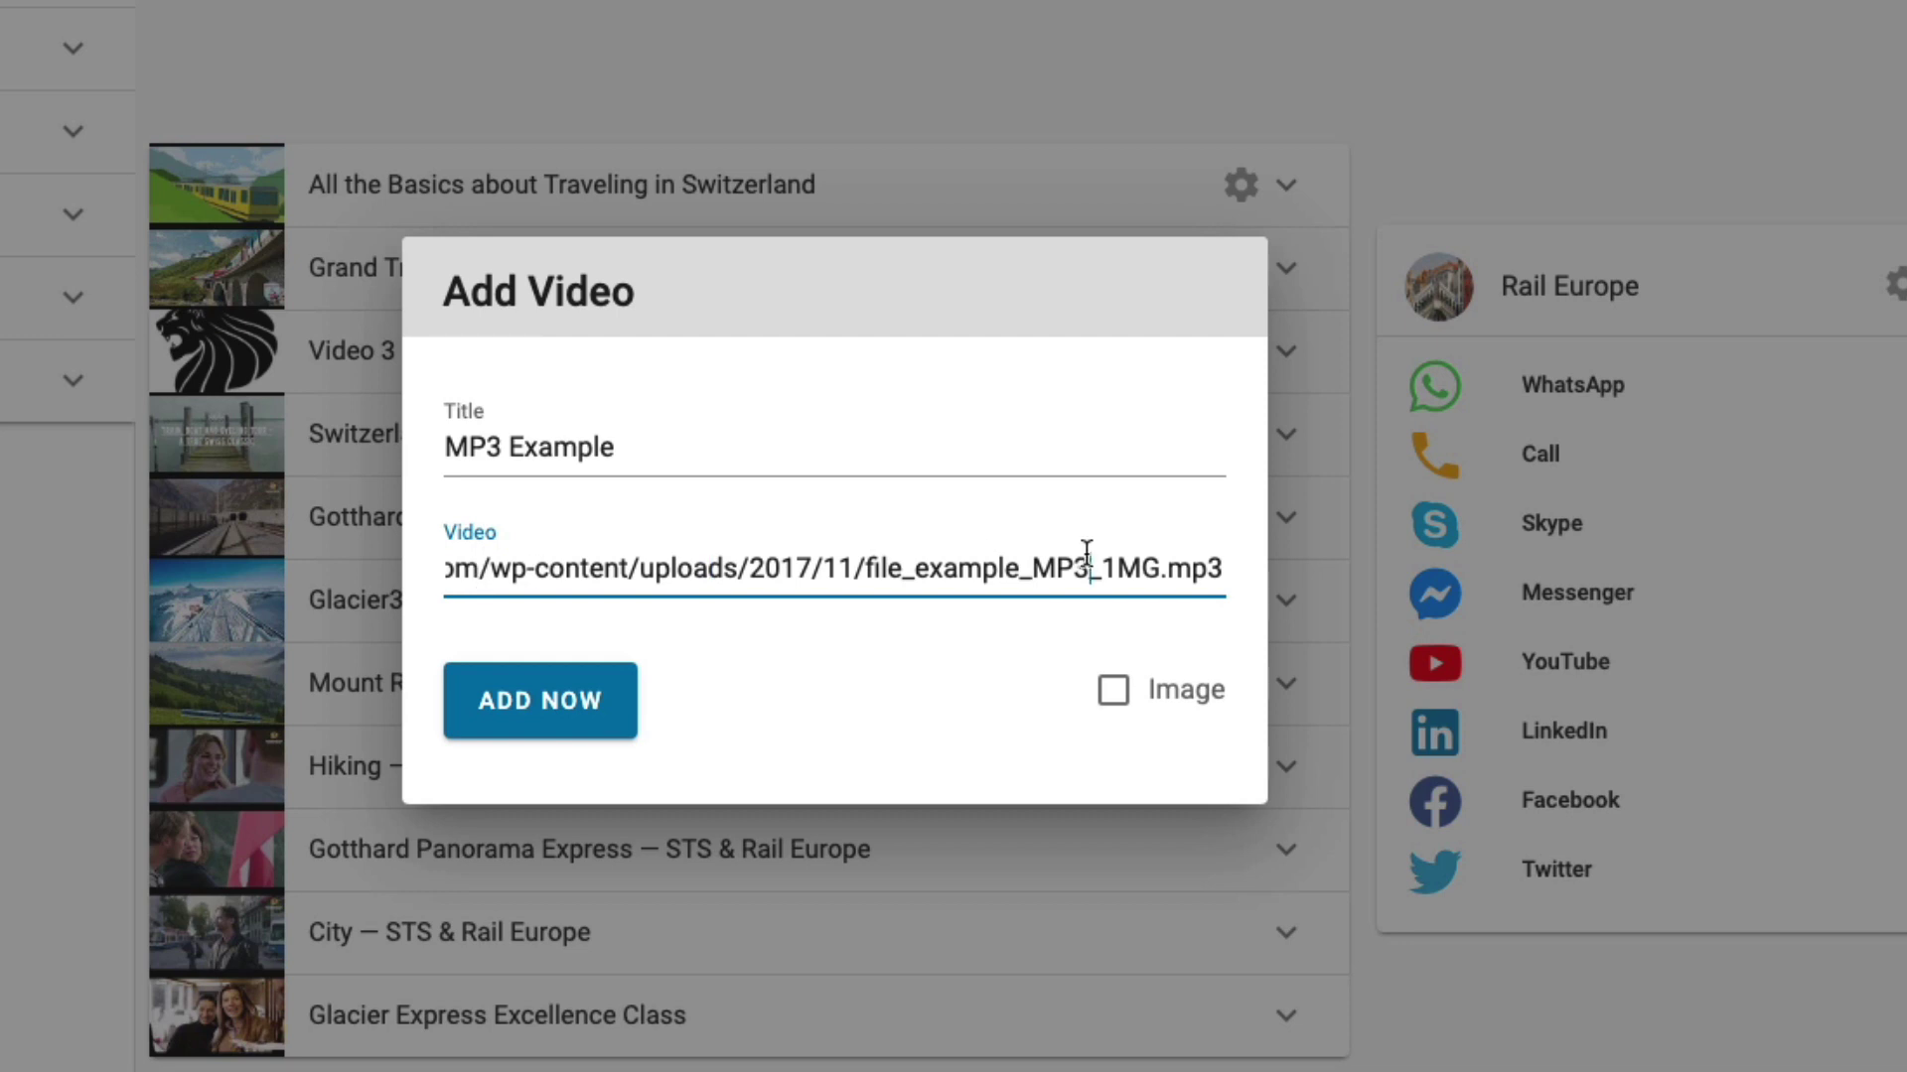
pyautogui.moveTo(1154, 569); pyautogui.dragTo(866, 571)
pyautogui.click(1184, 562)
pyautogui.moveTo(1160, 571); pyautogui.dragTo(1246, 581)
# - Enable the image options for the new video and set its video image to fullsize-scaled.jpg from the media library
pyautogui.click(1198, 700)
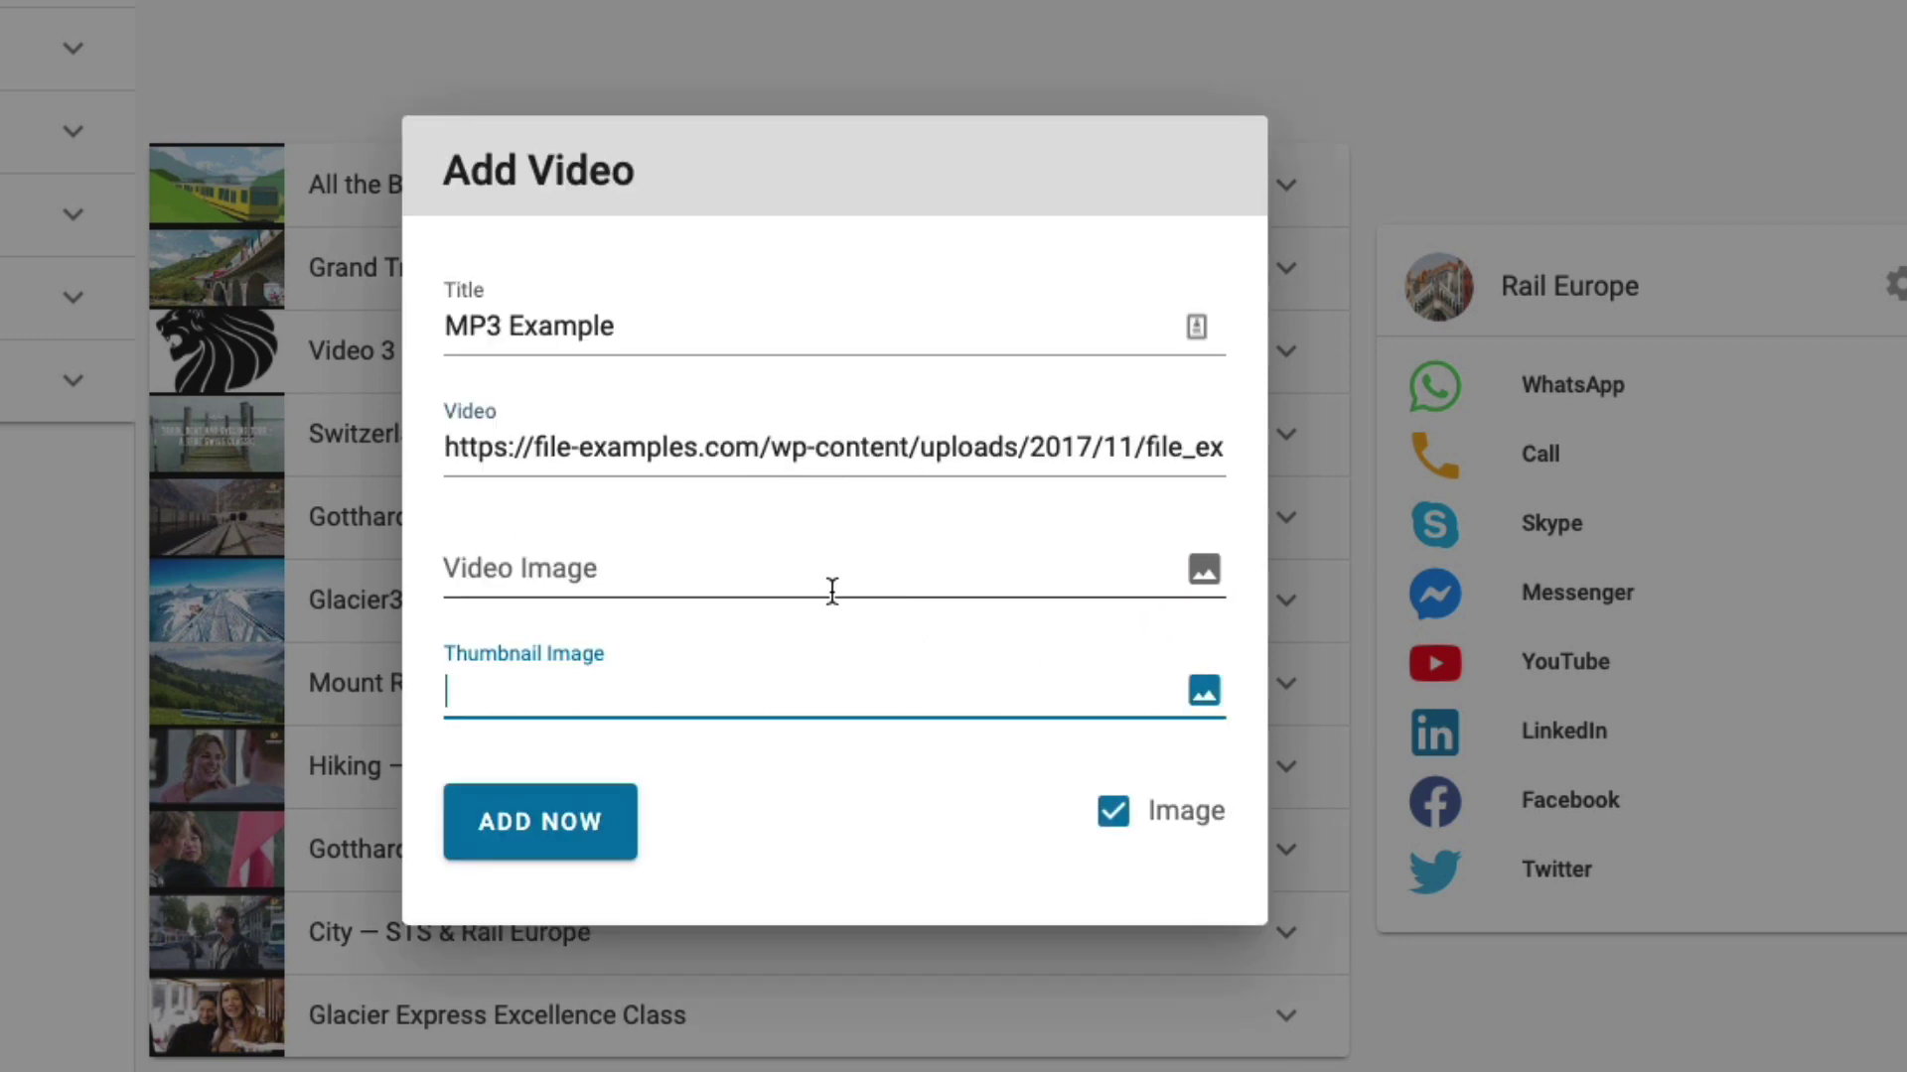
pyautogui.click(1203, 572)
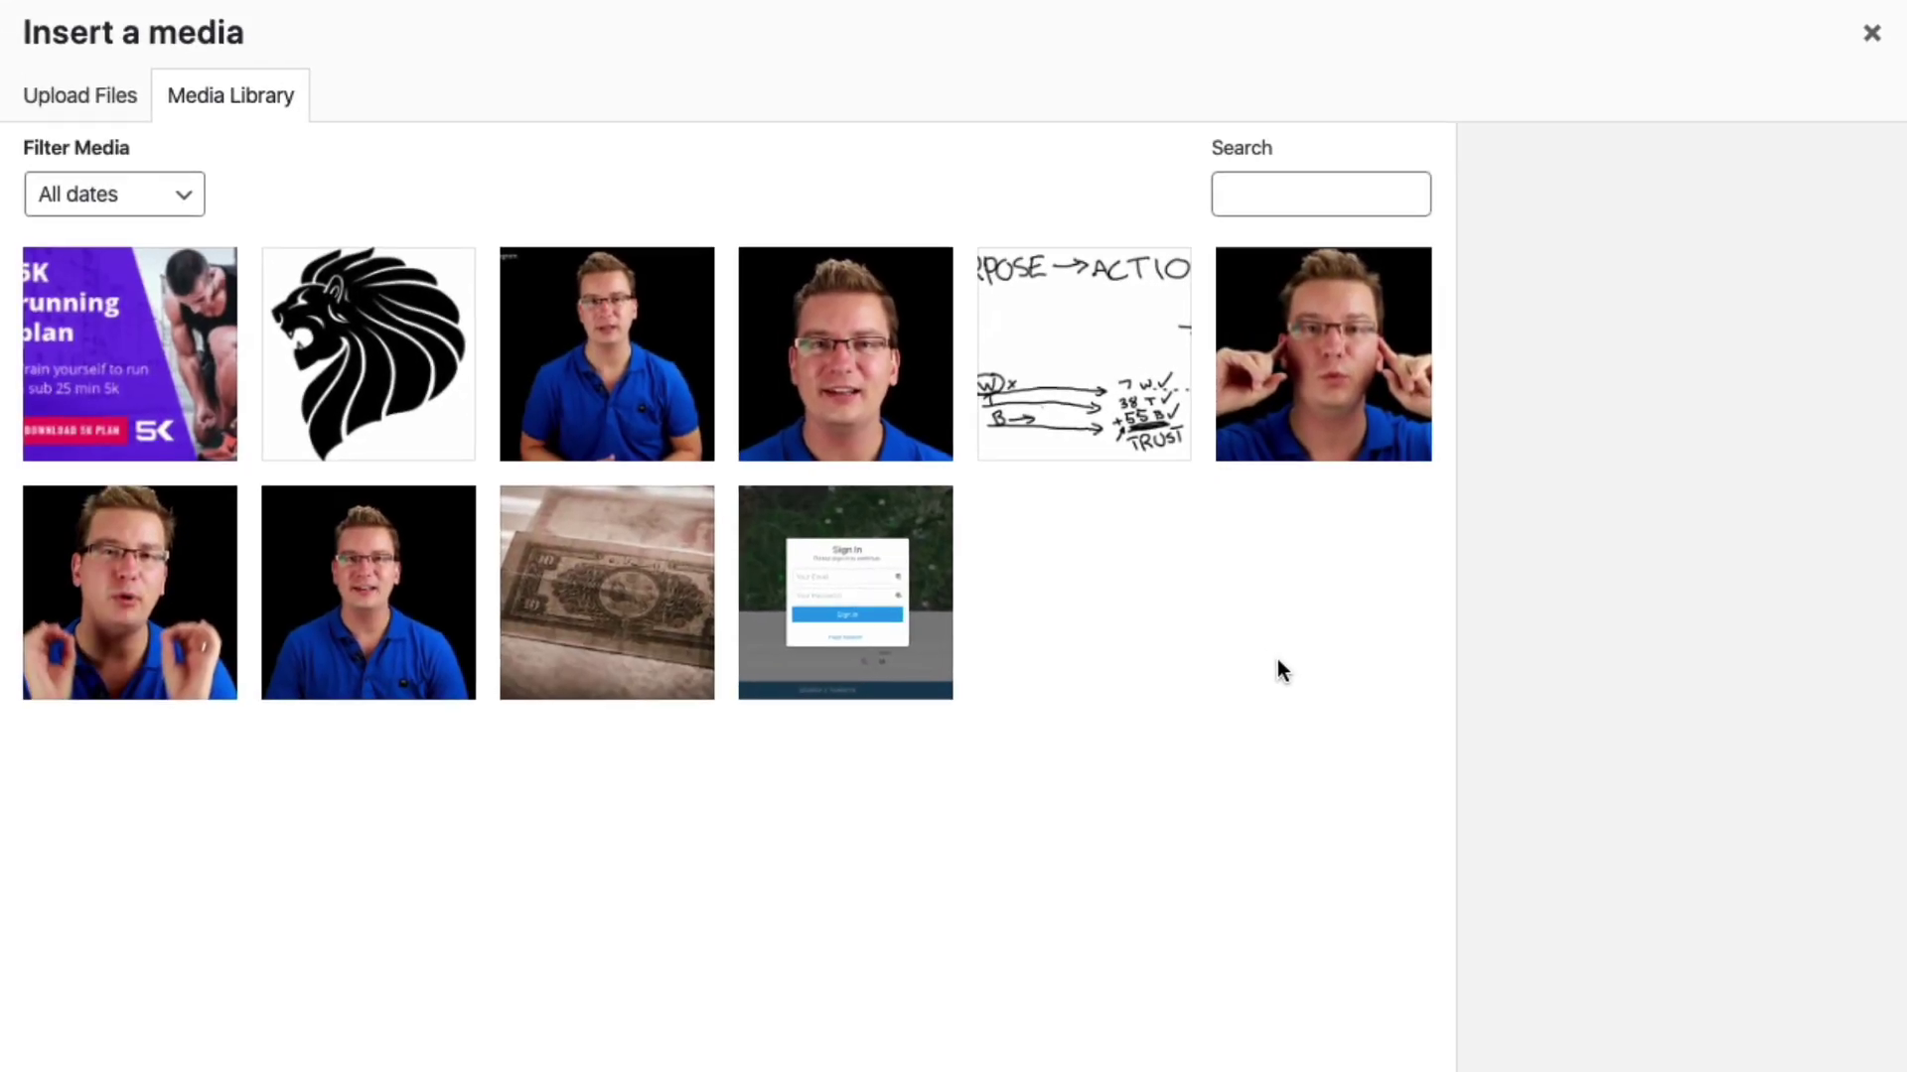
pyautogui.click(688, 674)
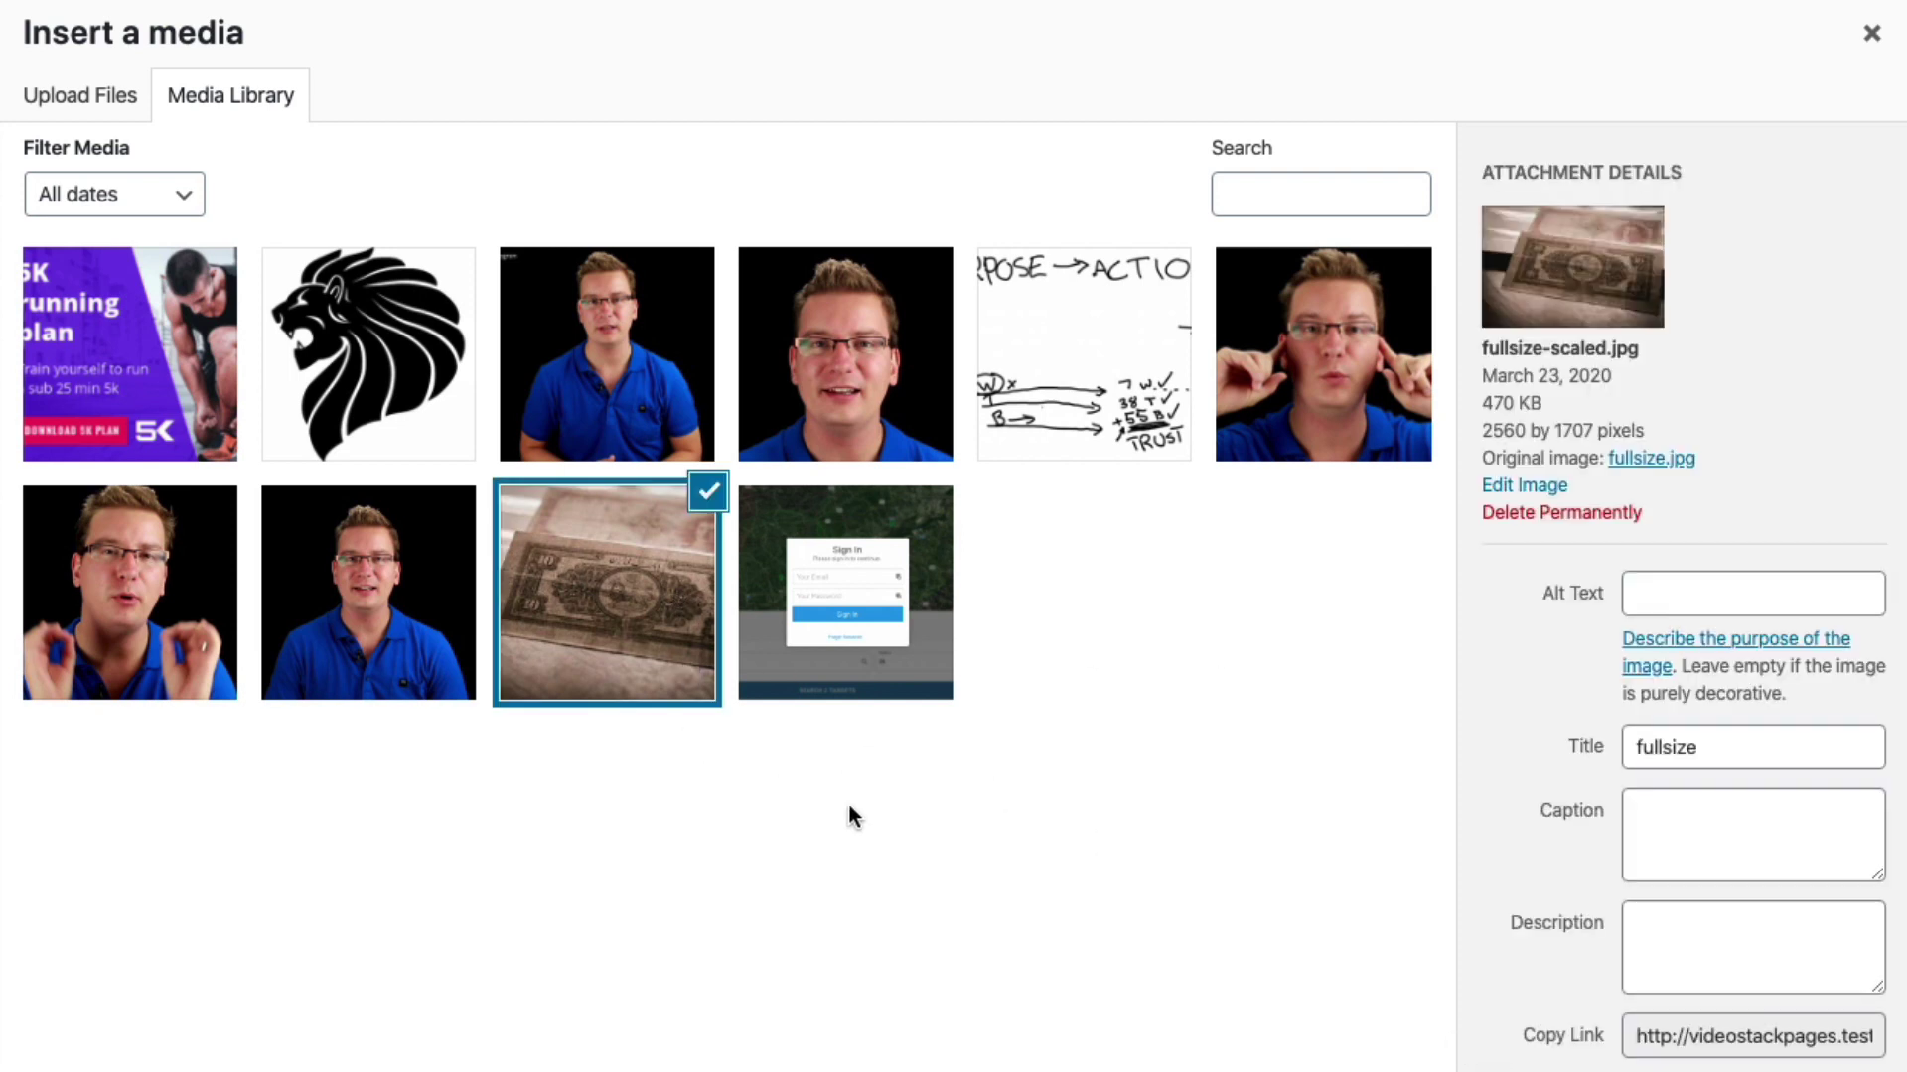
pyautogui.click(1834, 1068)
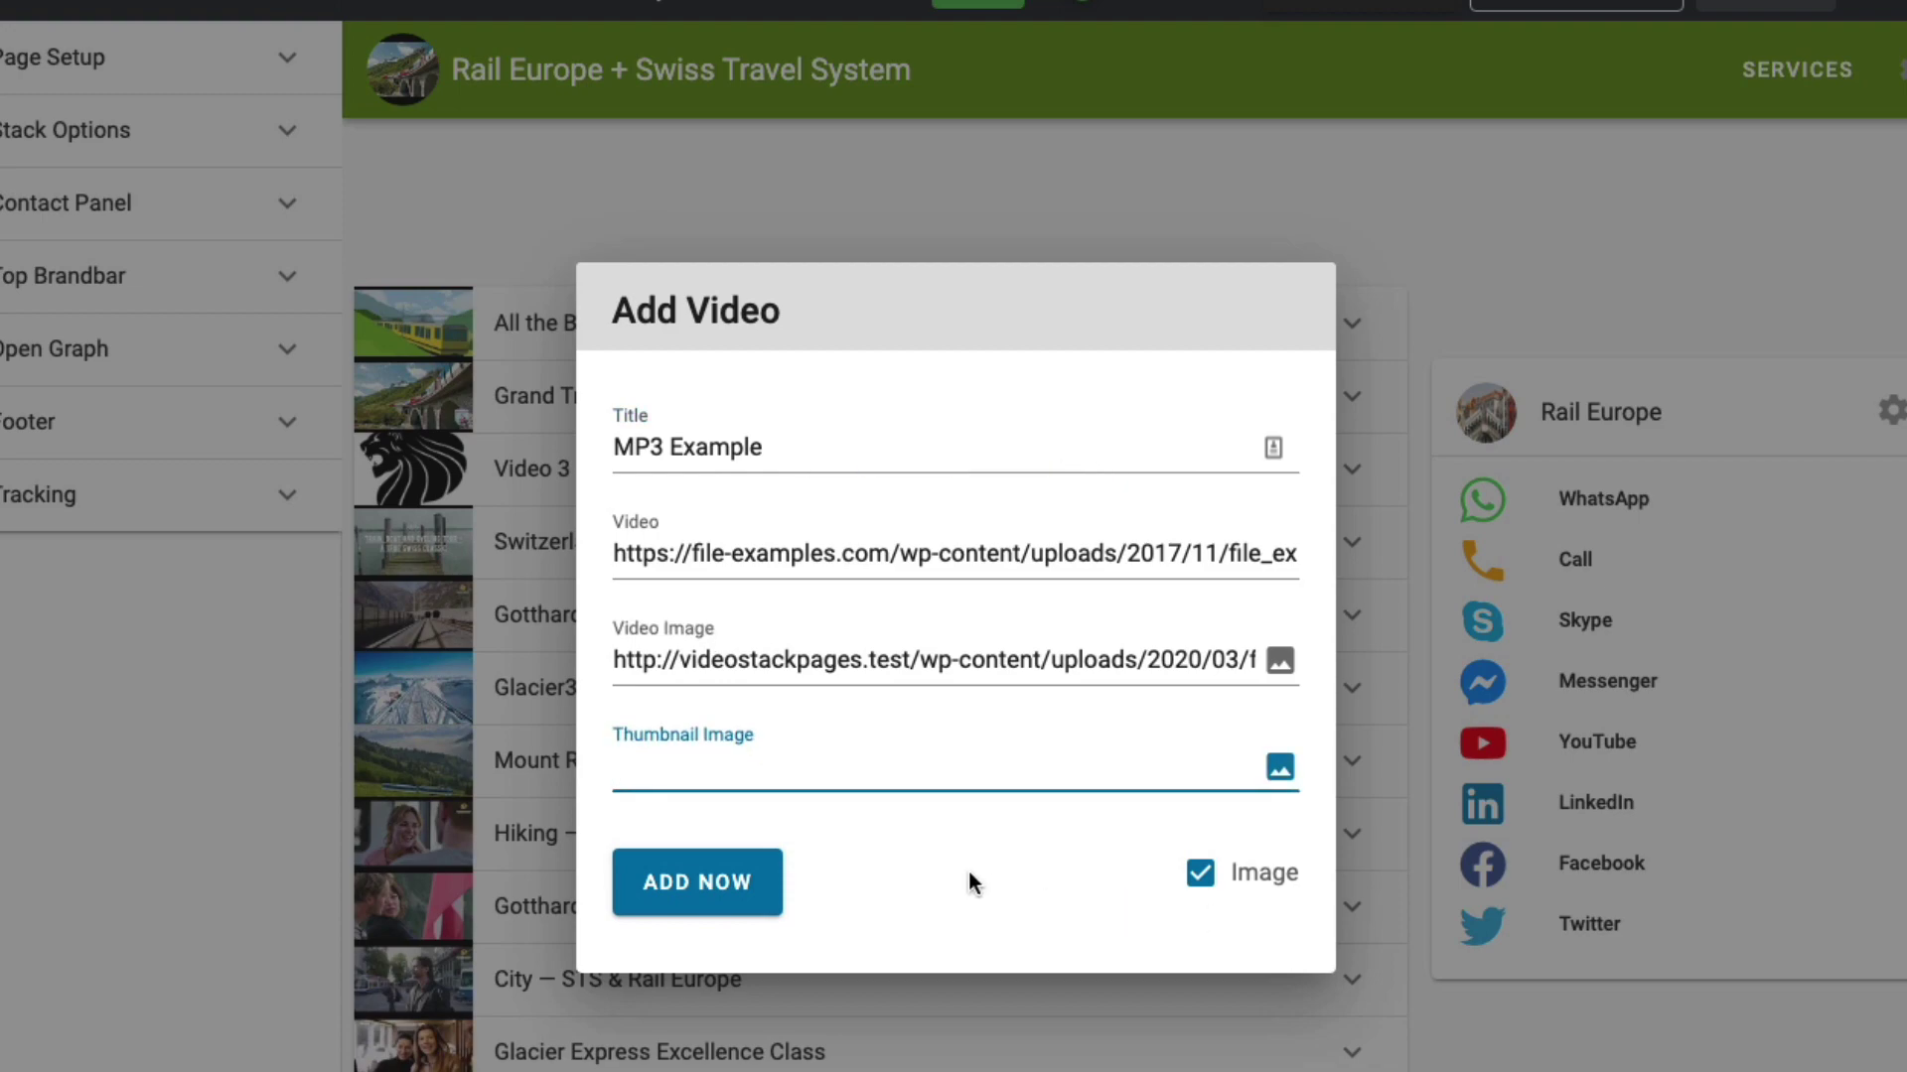
# - Set the thumbnail image to fullsize-scaled.jpg from the media library and add the MP3 Example video to the page
pyautogui.click(1278, 770)
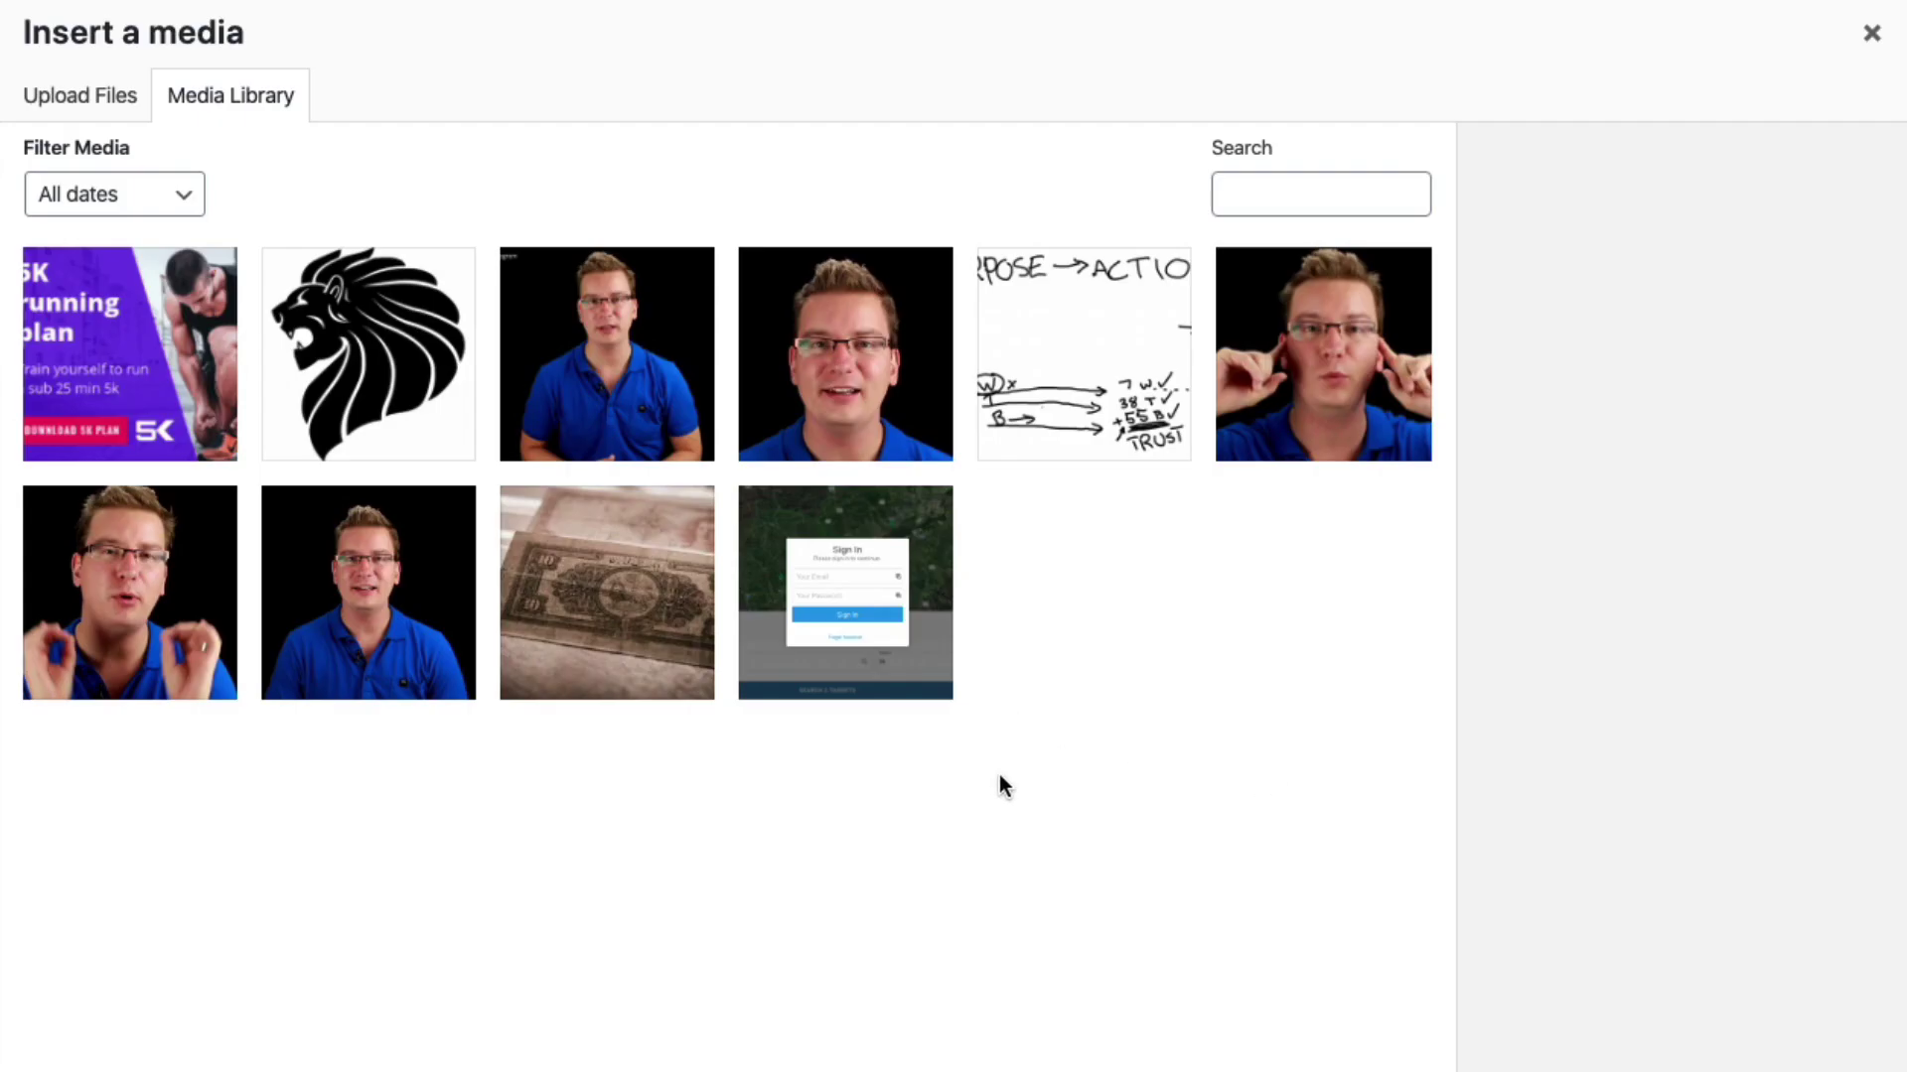
pyautogui.click(633, 623)
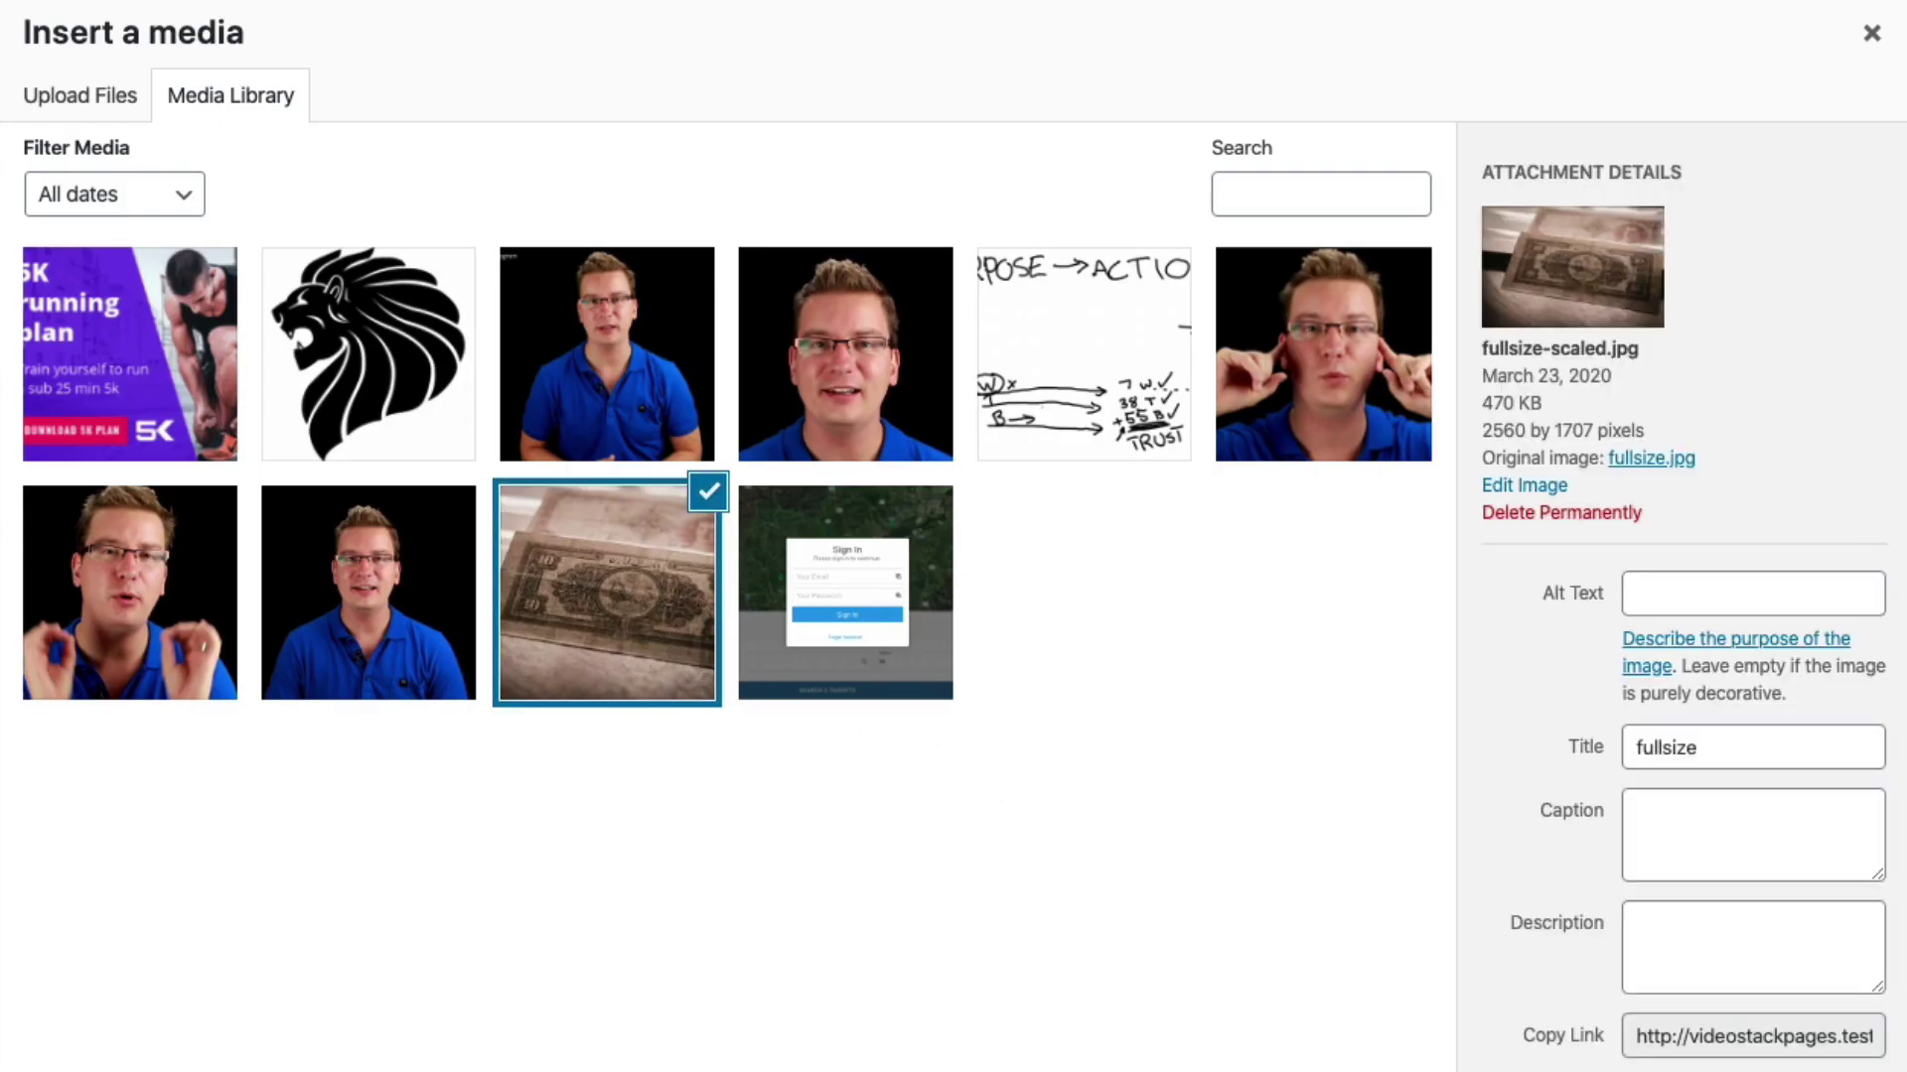
pyautogui.click(1833, 1068)
pyautogui.click(725, 882)
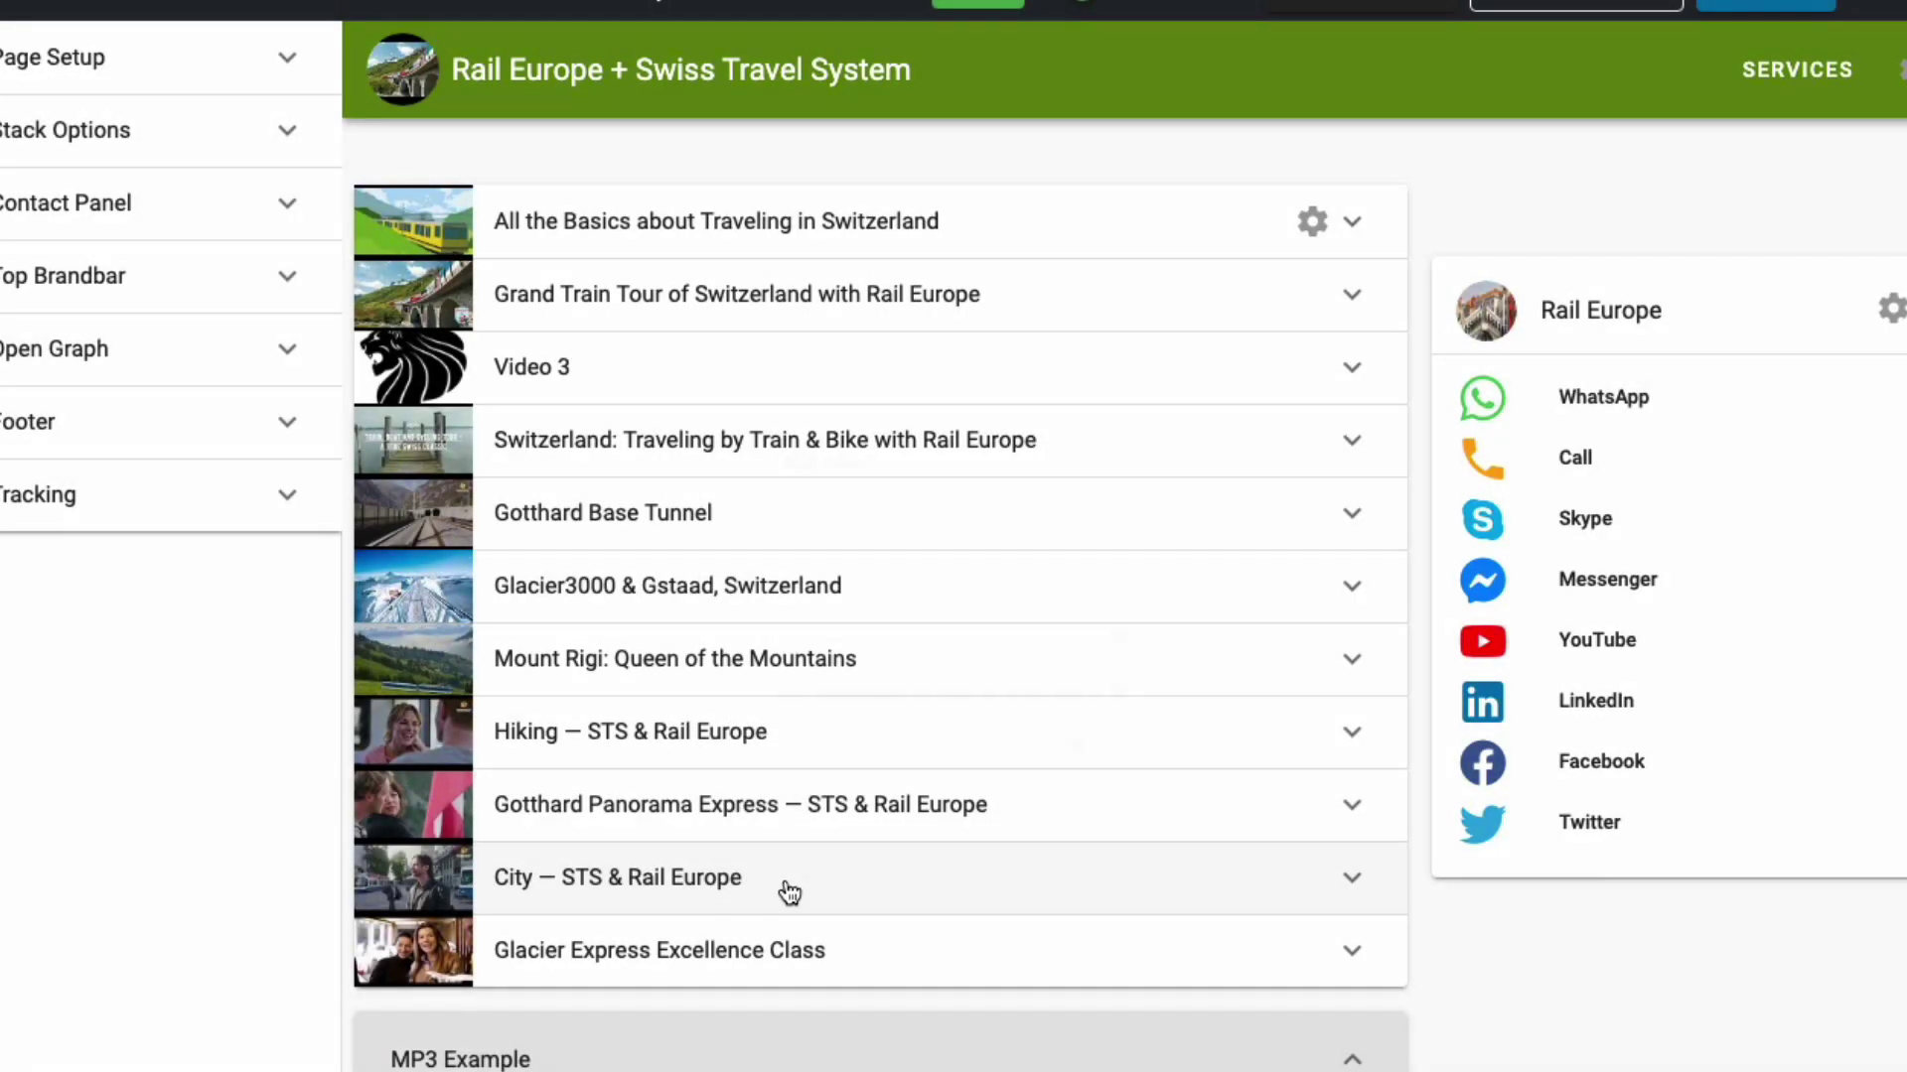
# - Collapse the MP3 Example entry, move it to the start of the video stack, and expand it there
pyautogui.scroll(-7, 809, 757)
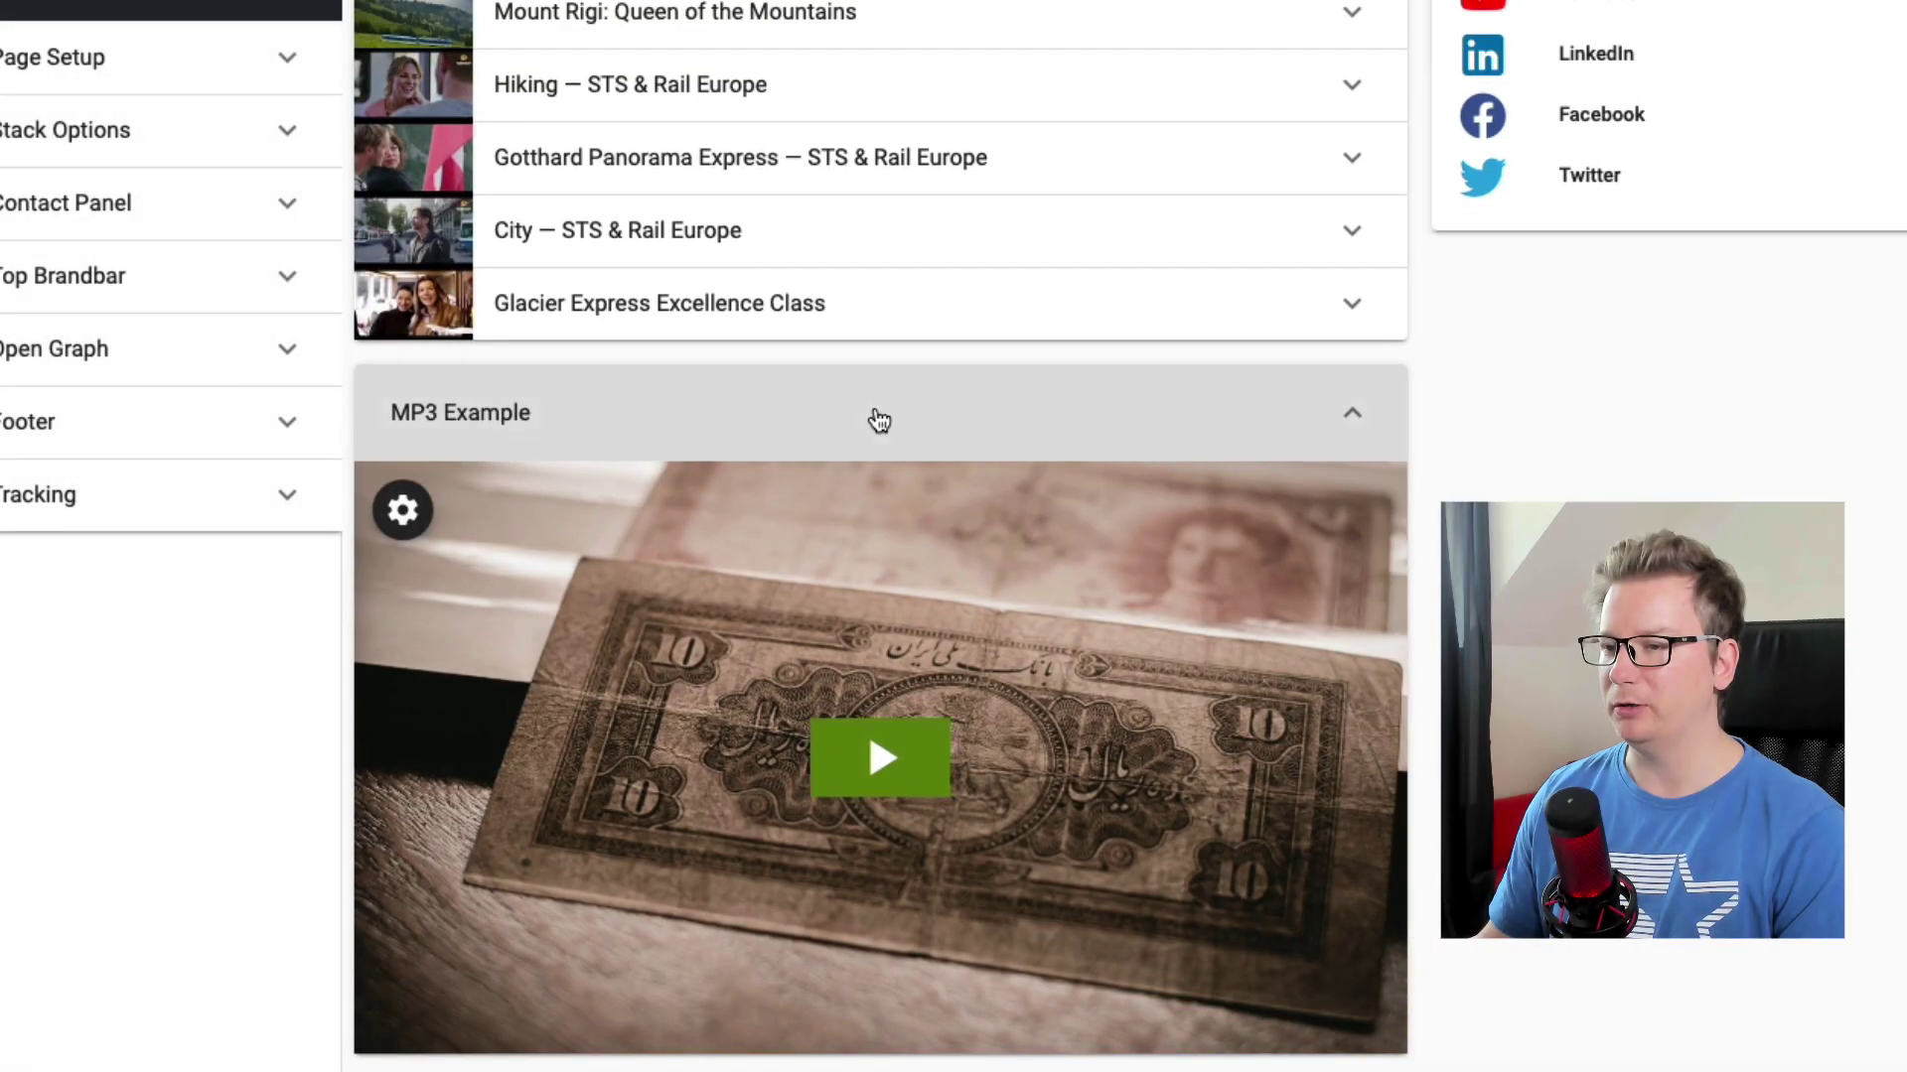
pyautogui.click(877, 401)
pyautogui.moveTo(1034, 906); pyautogui.dragTo(1018, 107)
pyautogui.scroll(2, 983, 168)
pyautogui.click(920, 302)
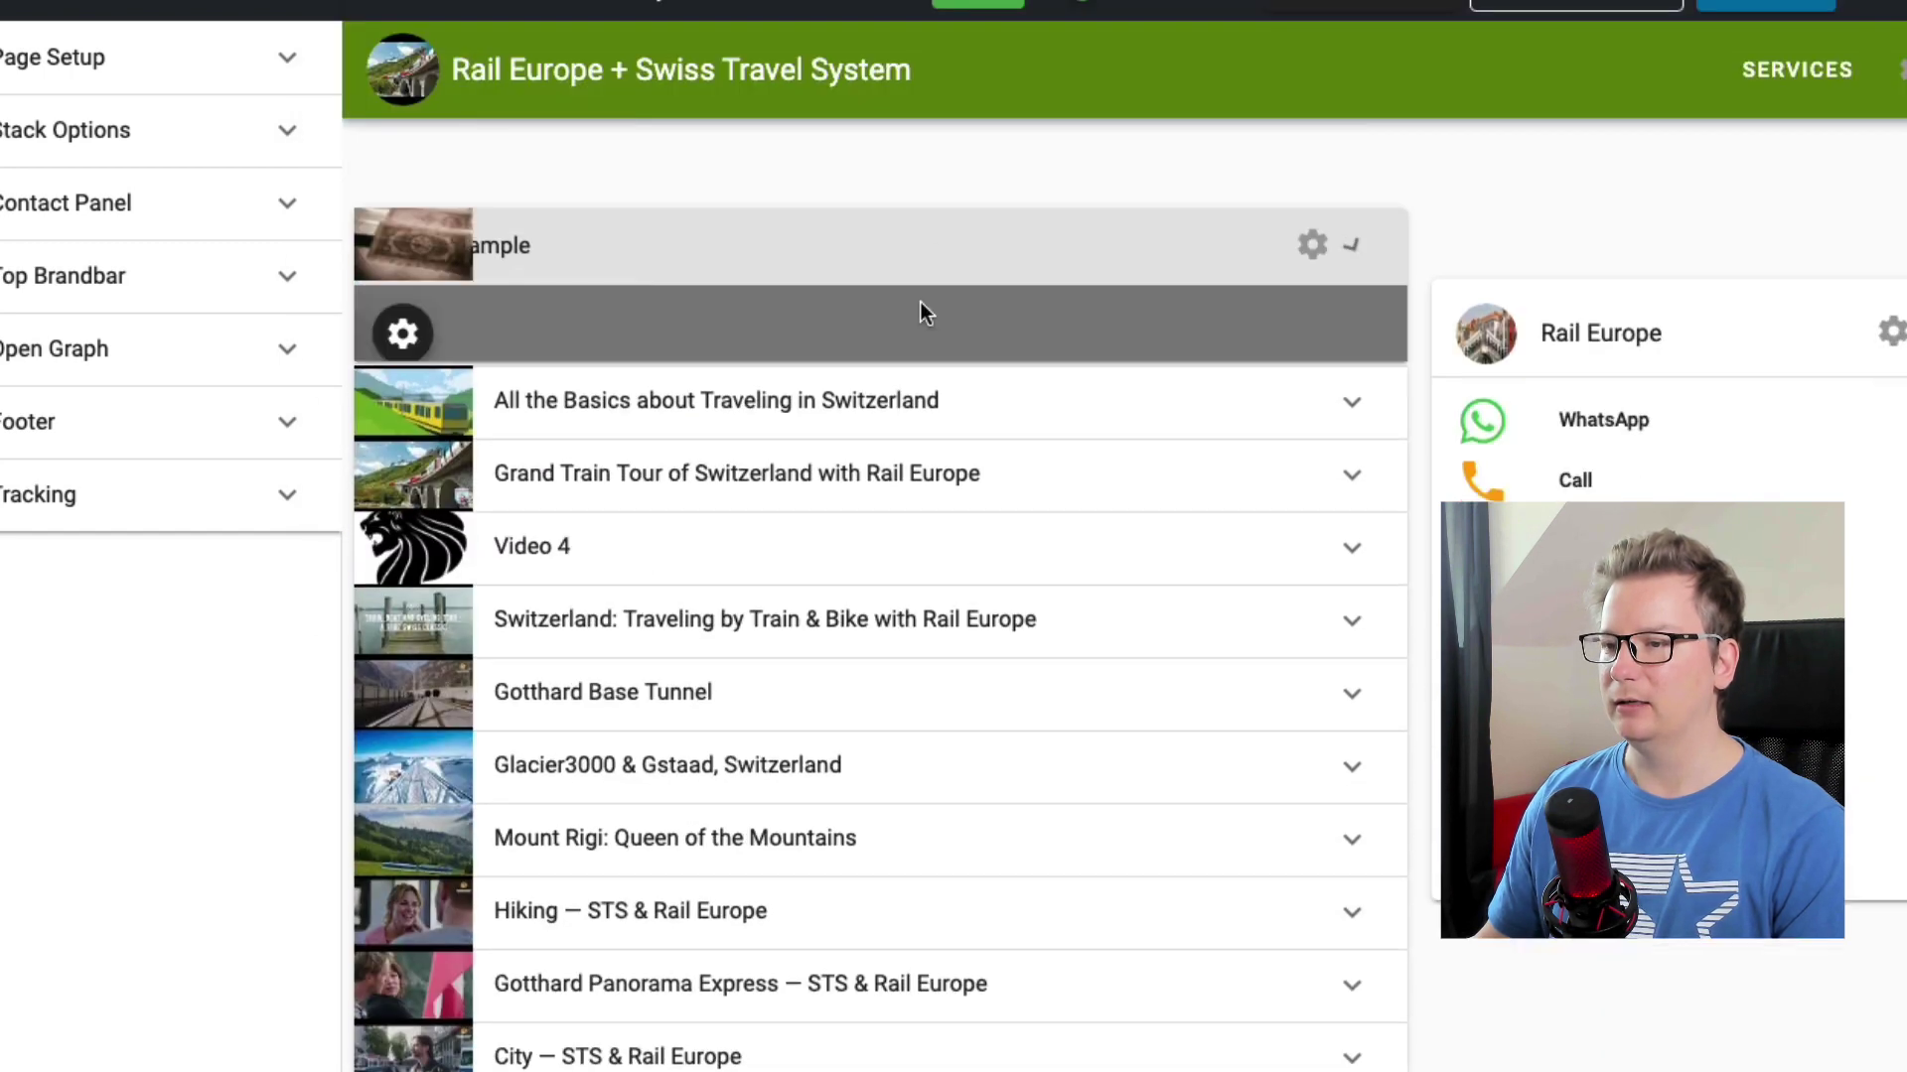
# - Examine the image settings in MP3 Example's Video Setup and collapse the entry
pyautogui.scroll(-1, 926, 302)
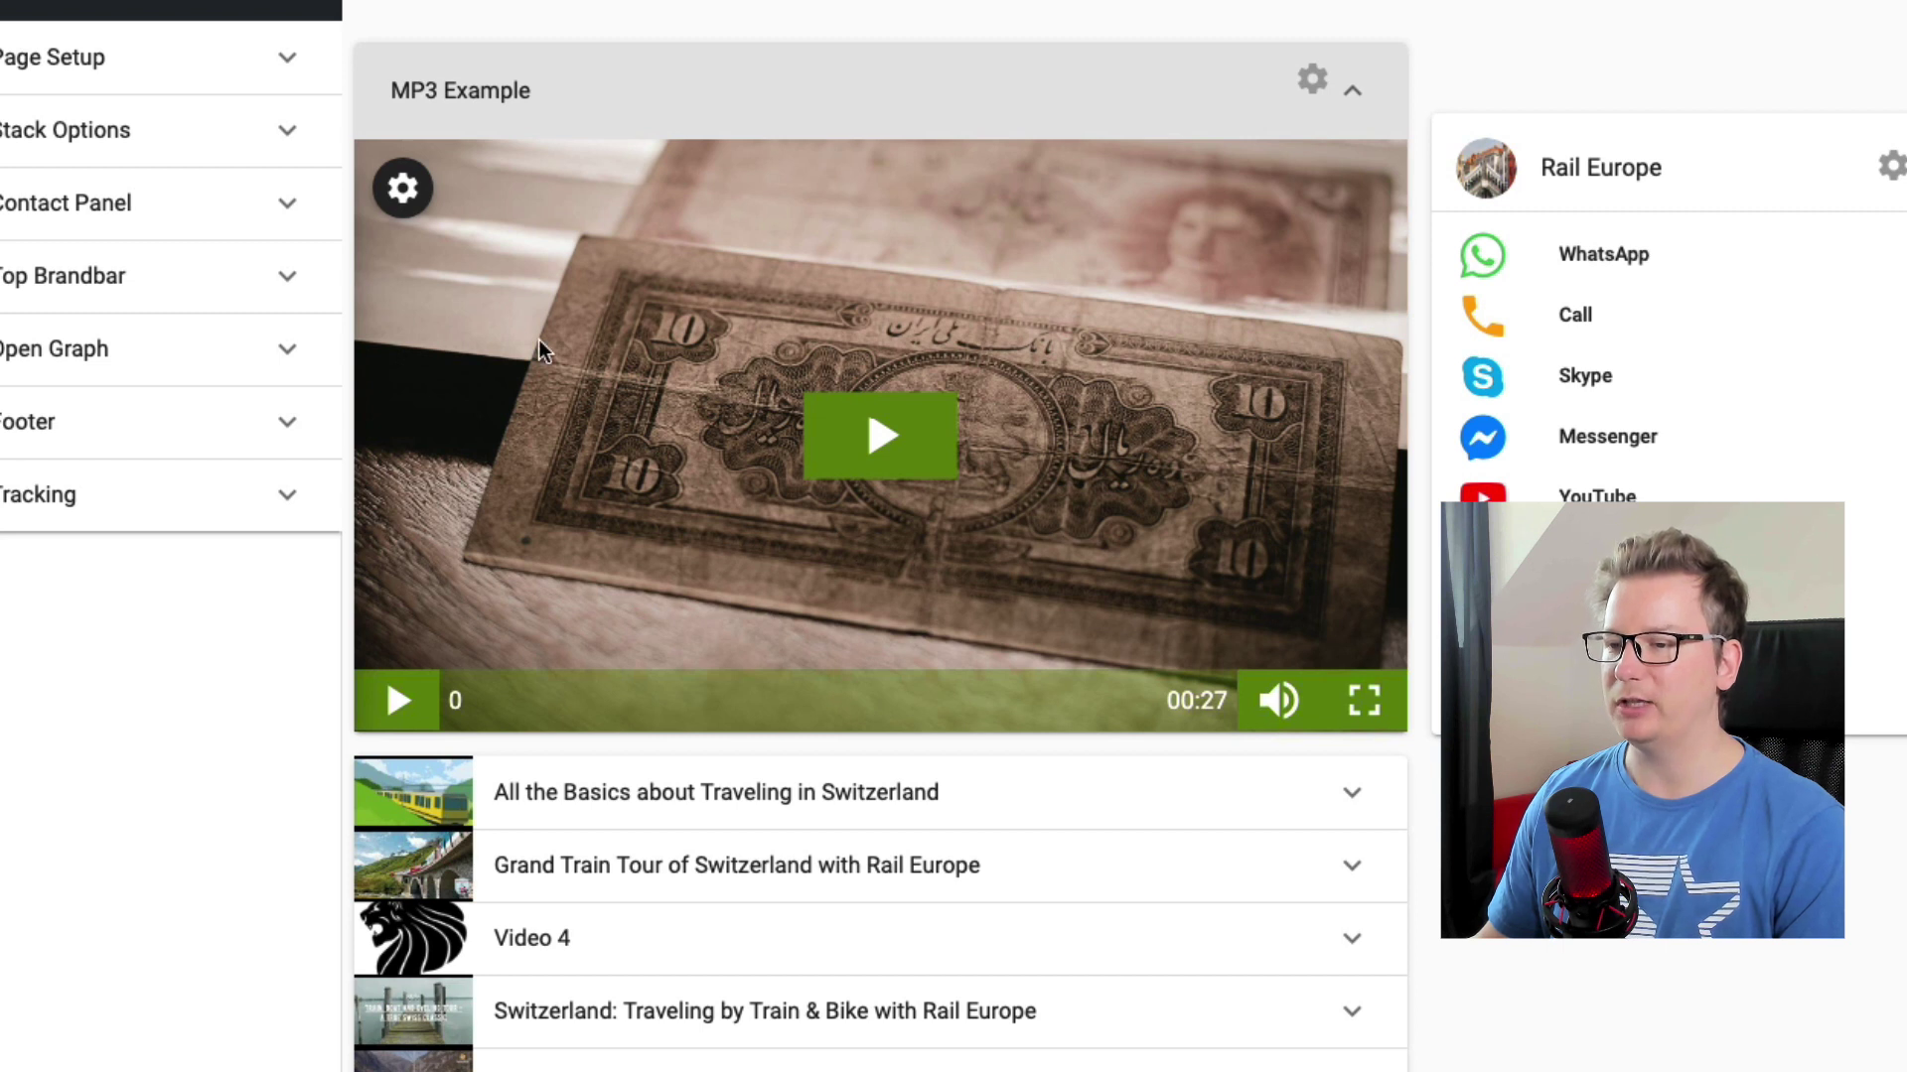
pyautogui.click(405, 191)
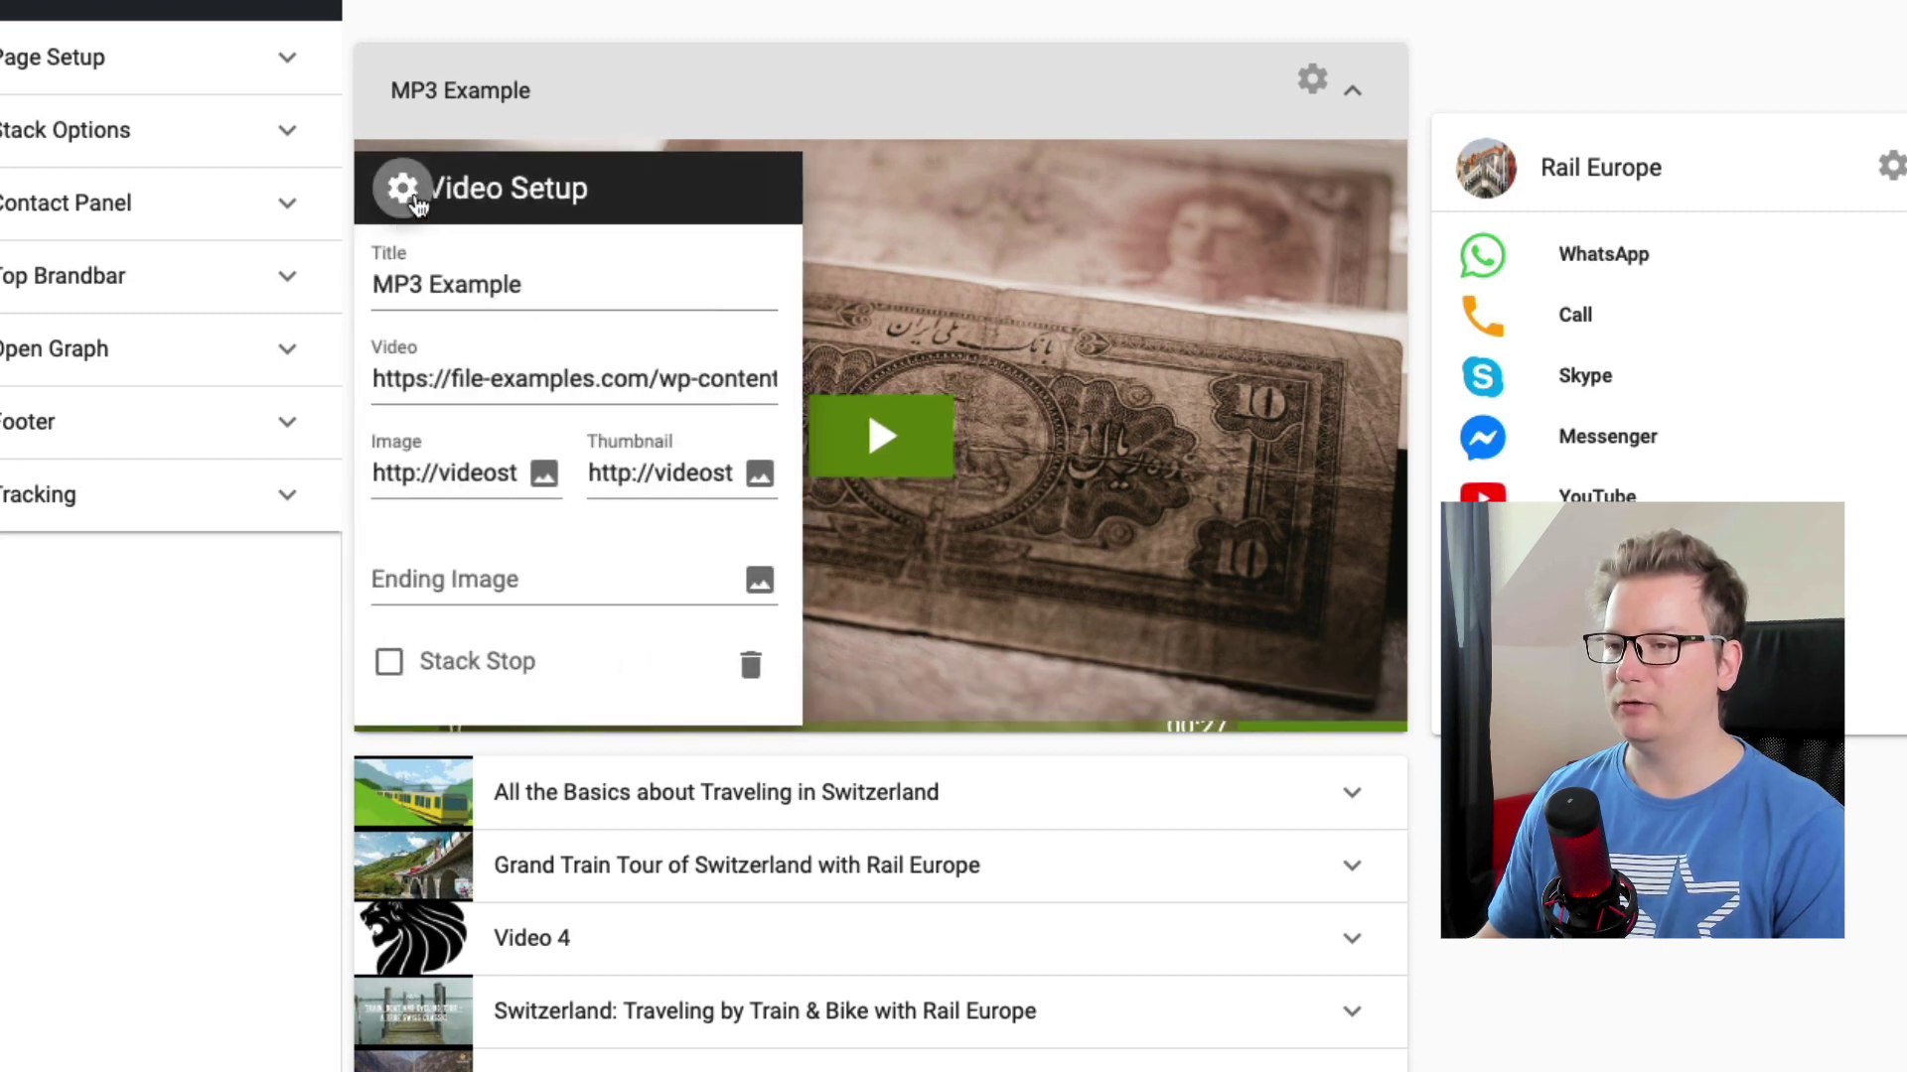
pyautogui.click(425, 469)
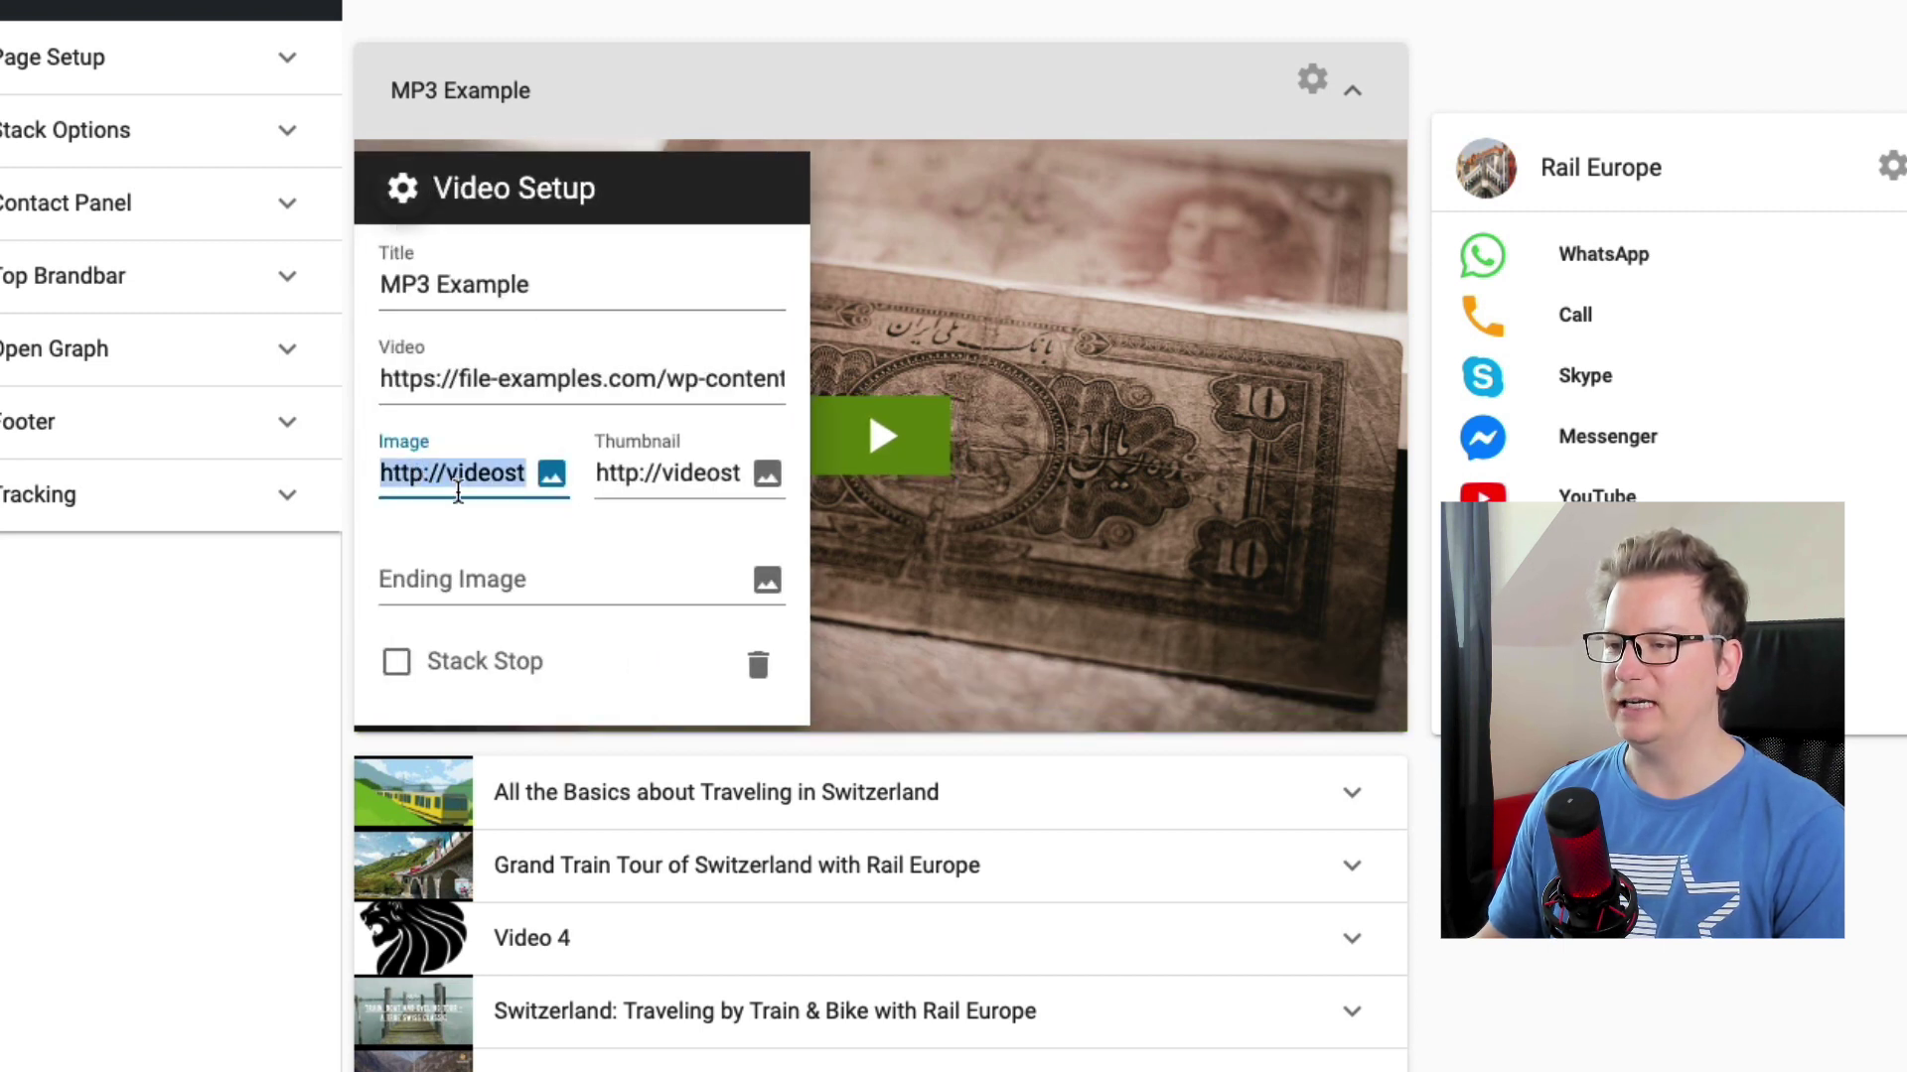
pyautogui.click(983, 117)
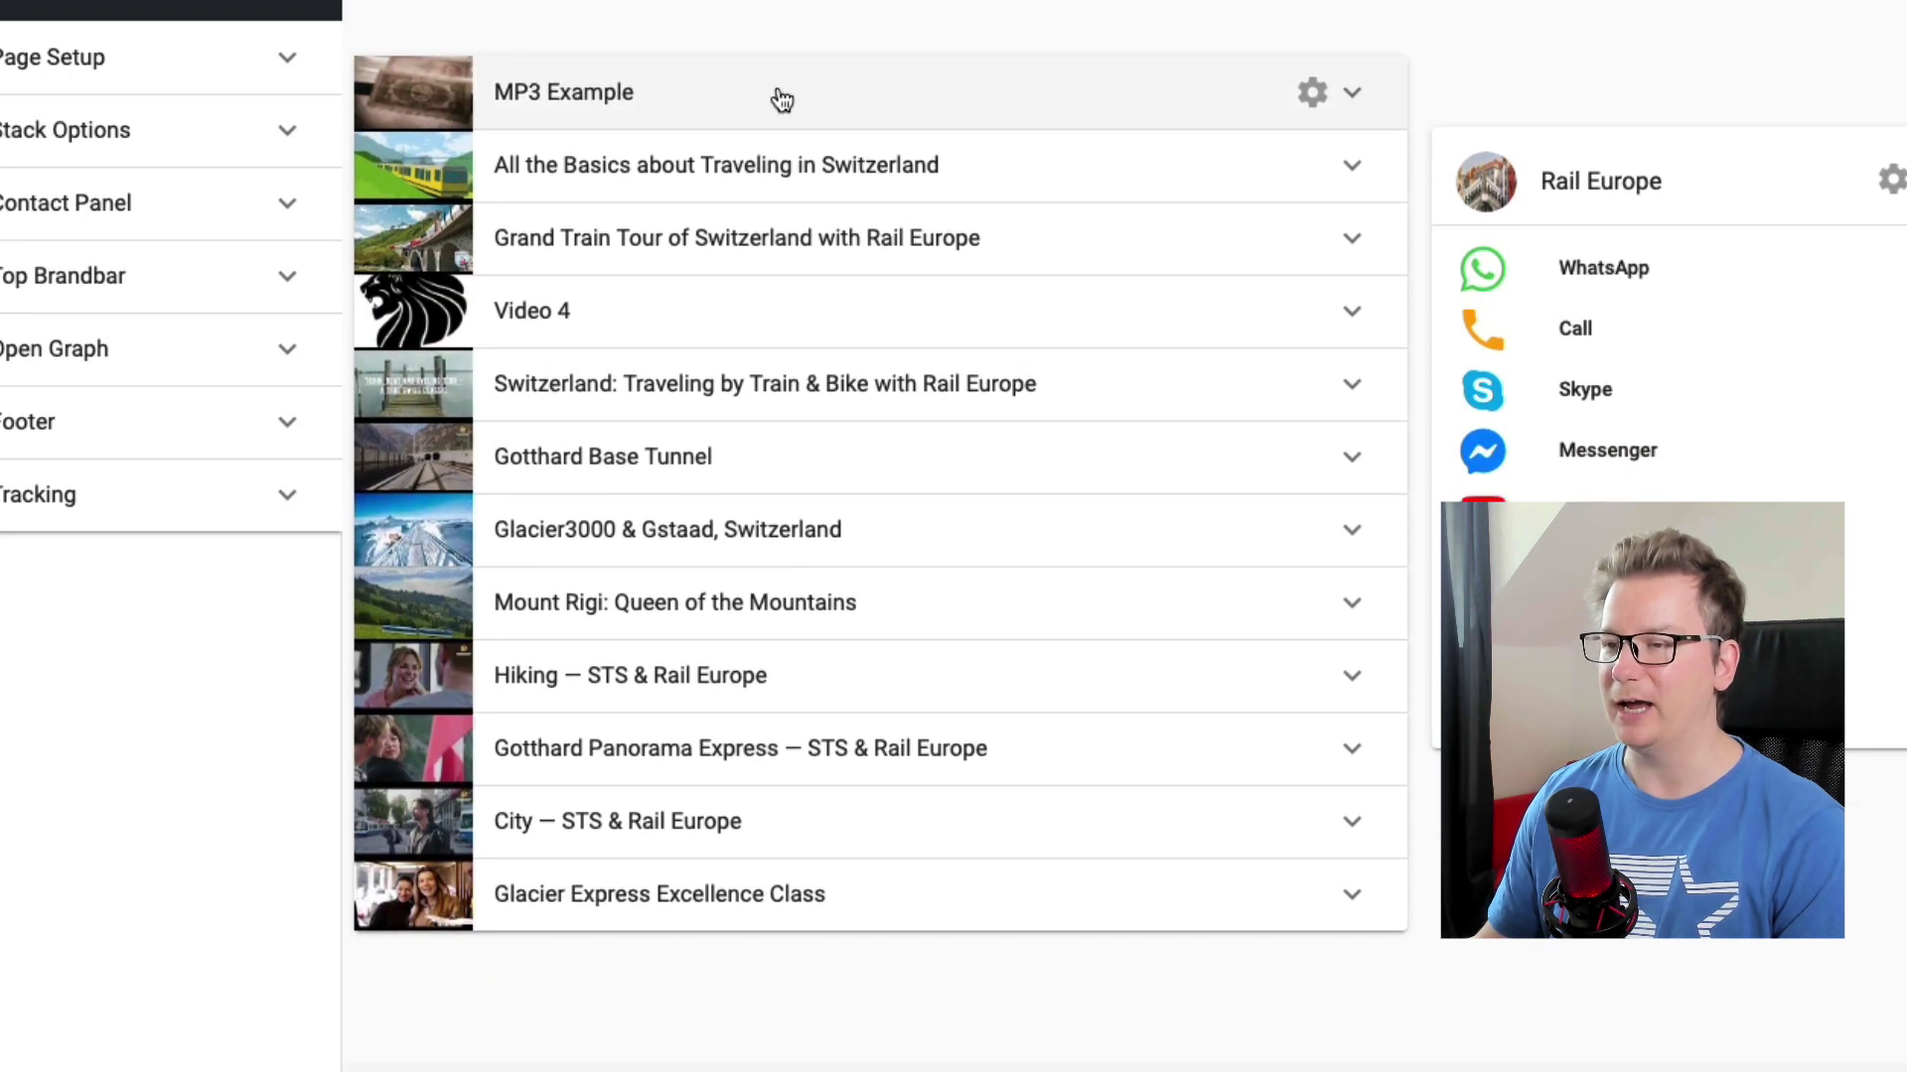
# - Expand MP3 Example with its Video Setup closed, briefly play and pause the audio, and collapse the entry
pyautogui.click(781, 99)
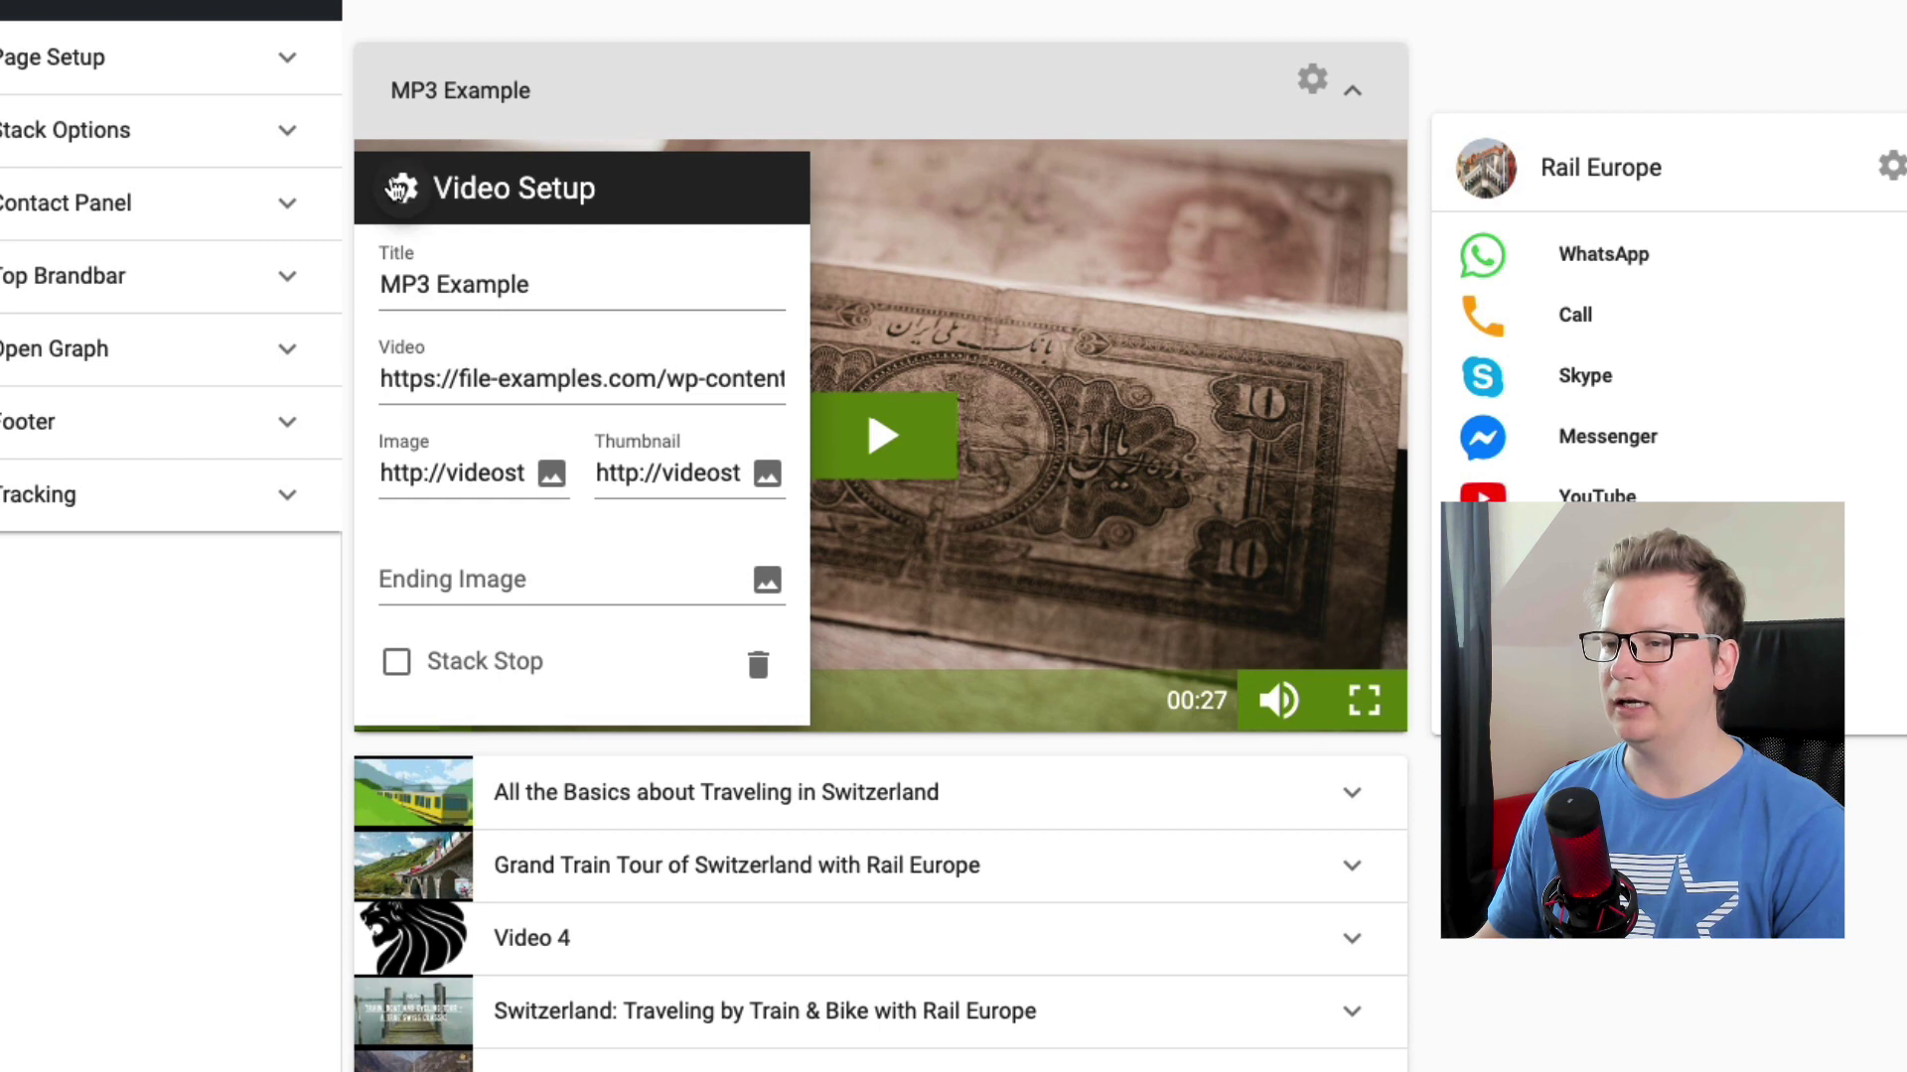
pyautogui.click(397, 189)
pyautogui.click(882, 447)
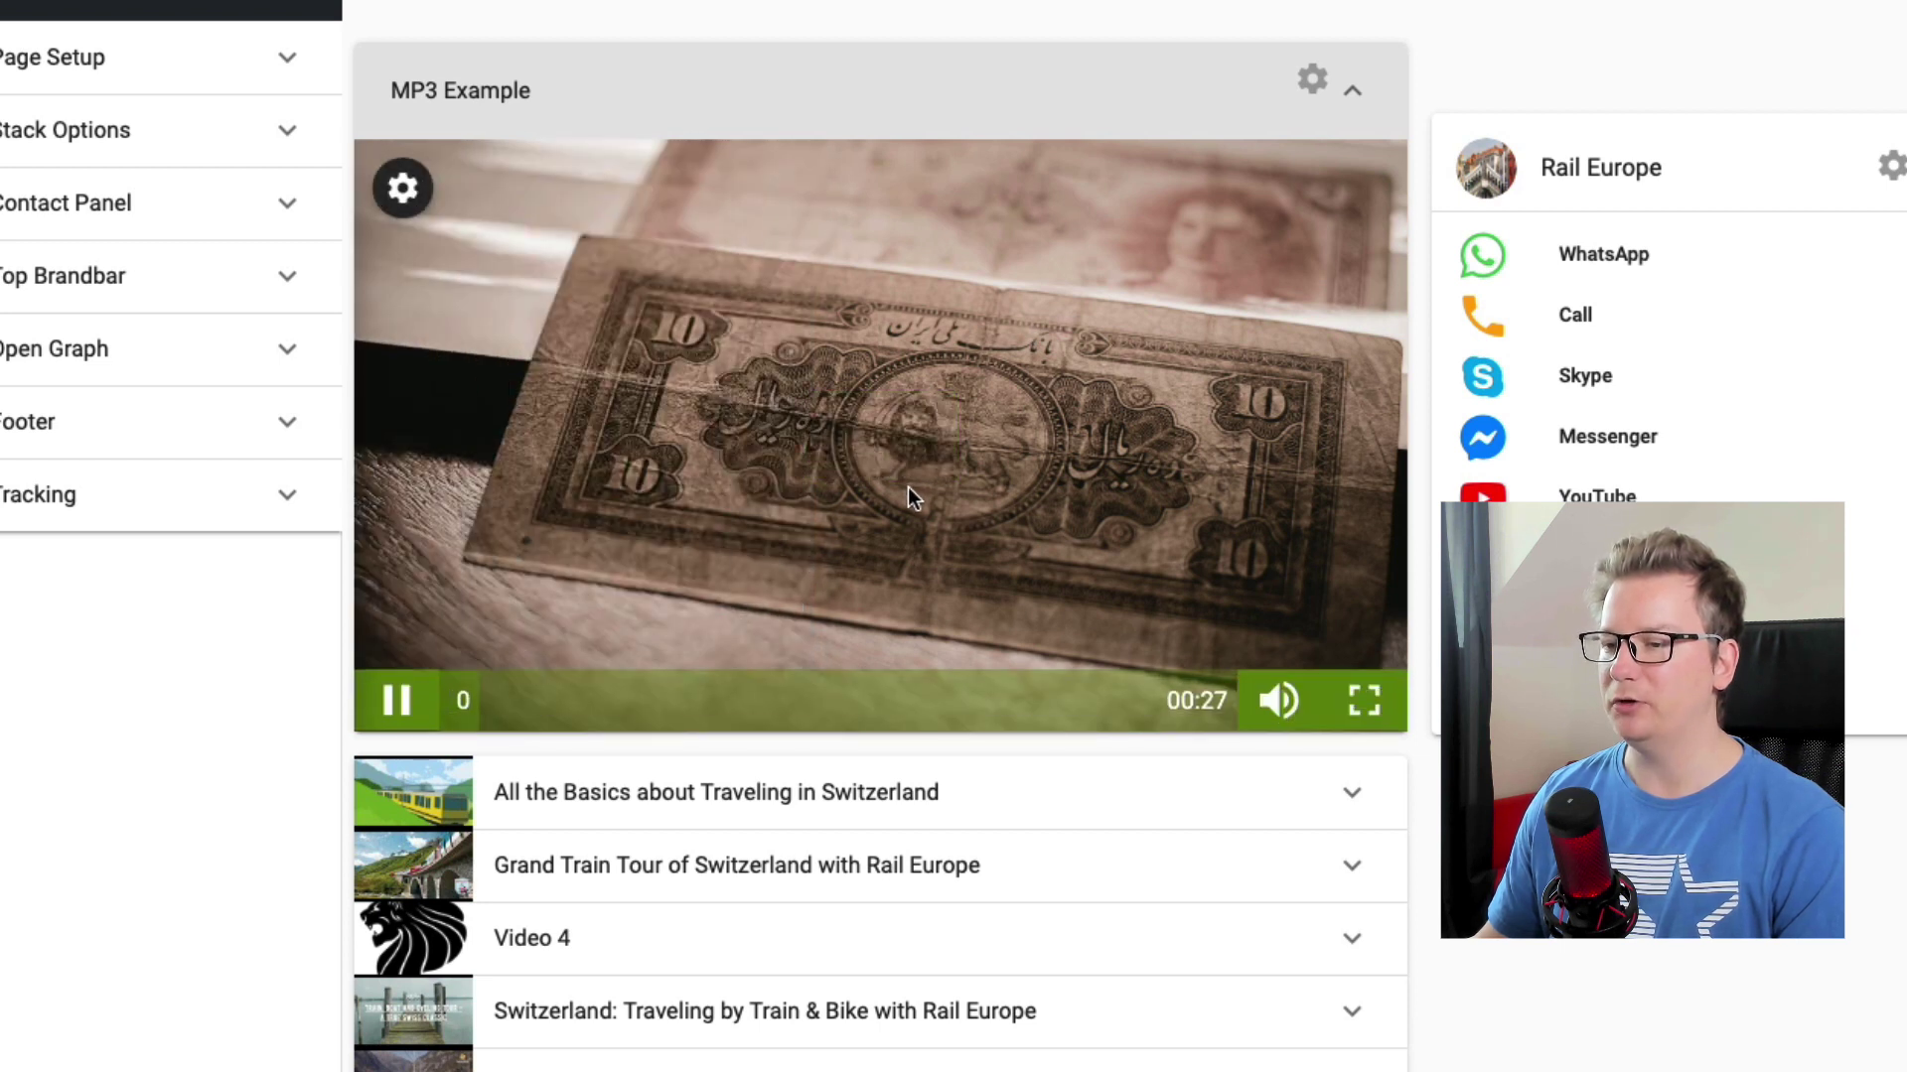
pyautogui.click(983, 545)
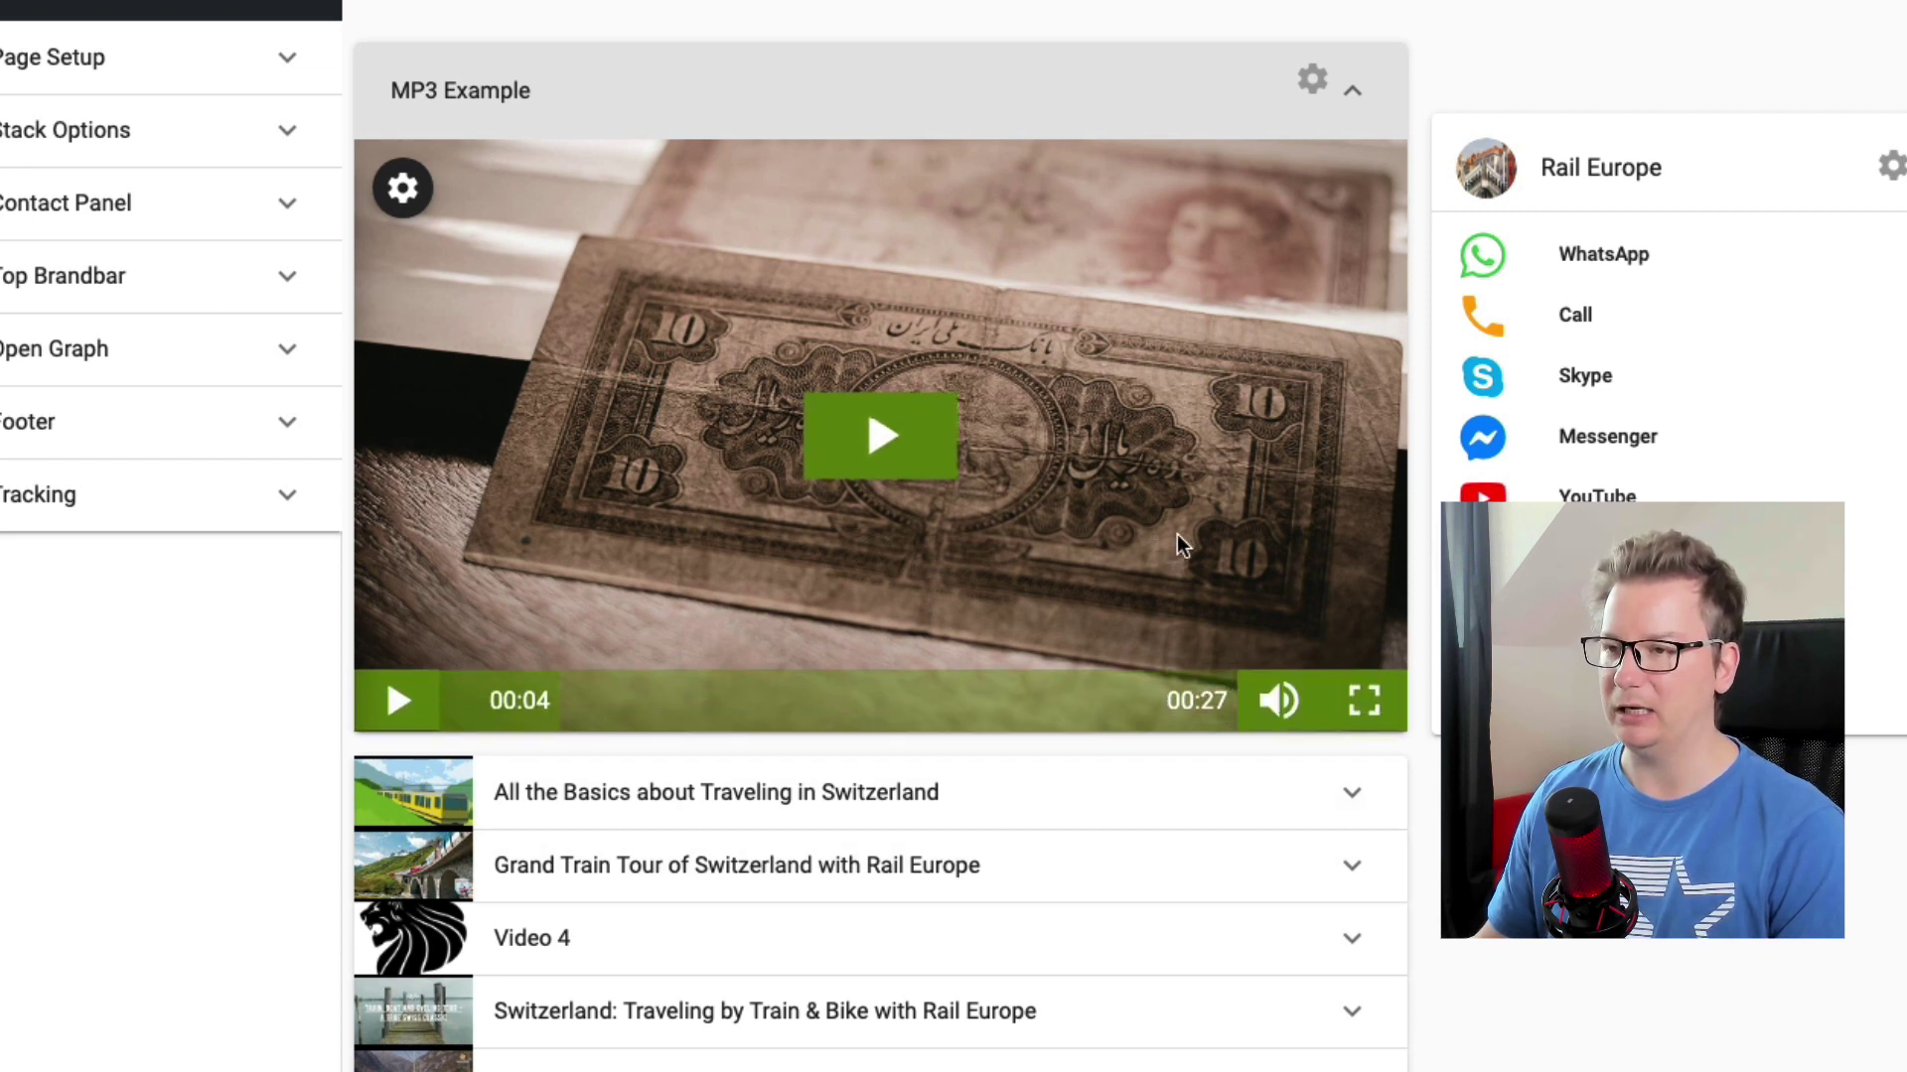
pyautogui.scroll(2, 1128, 481)
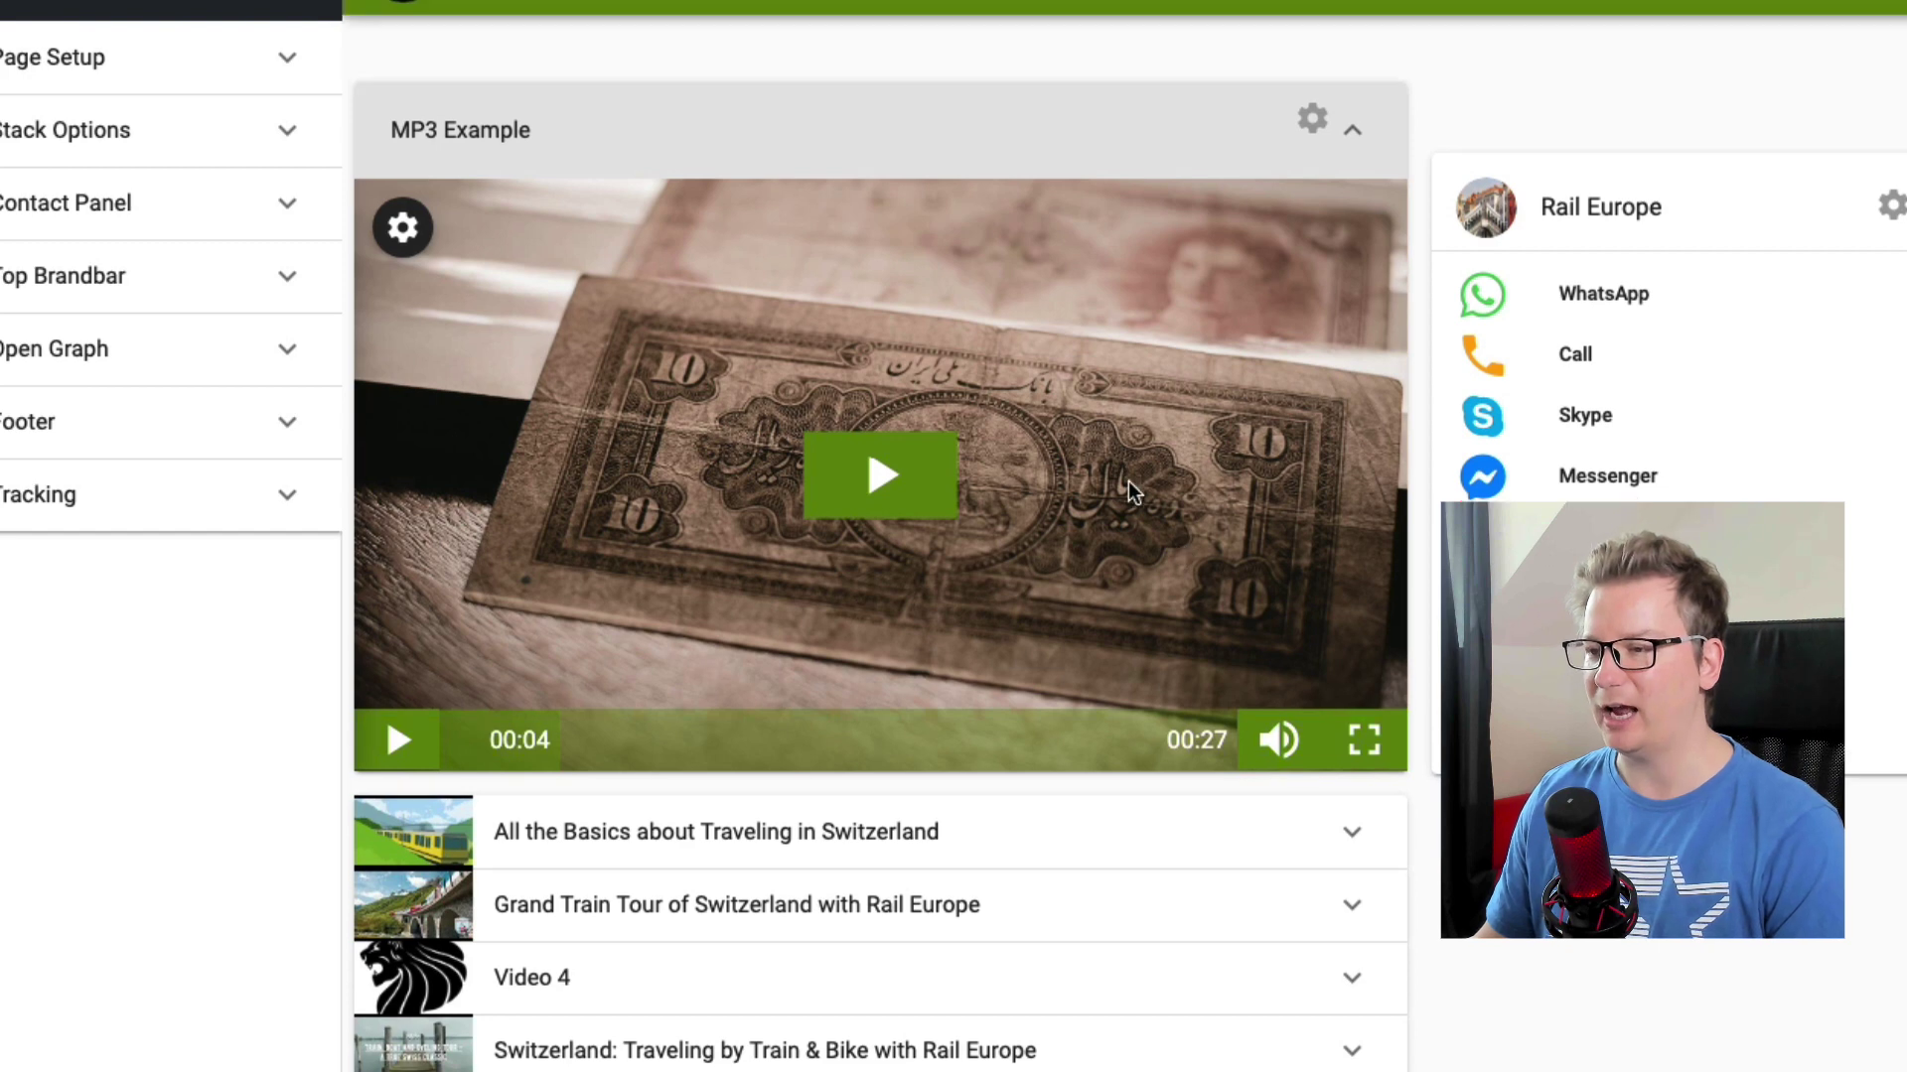
pyautogui.click(993, 228)
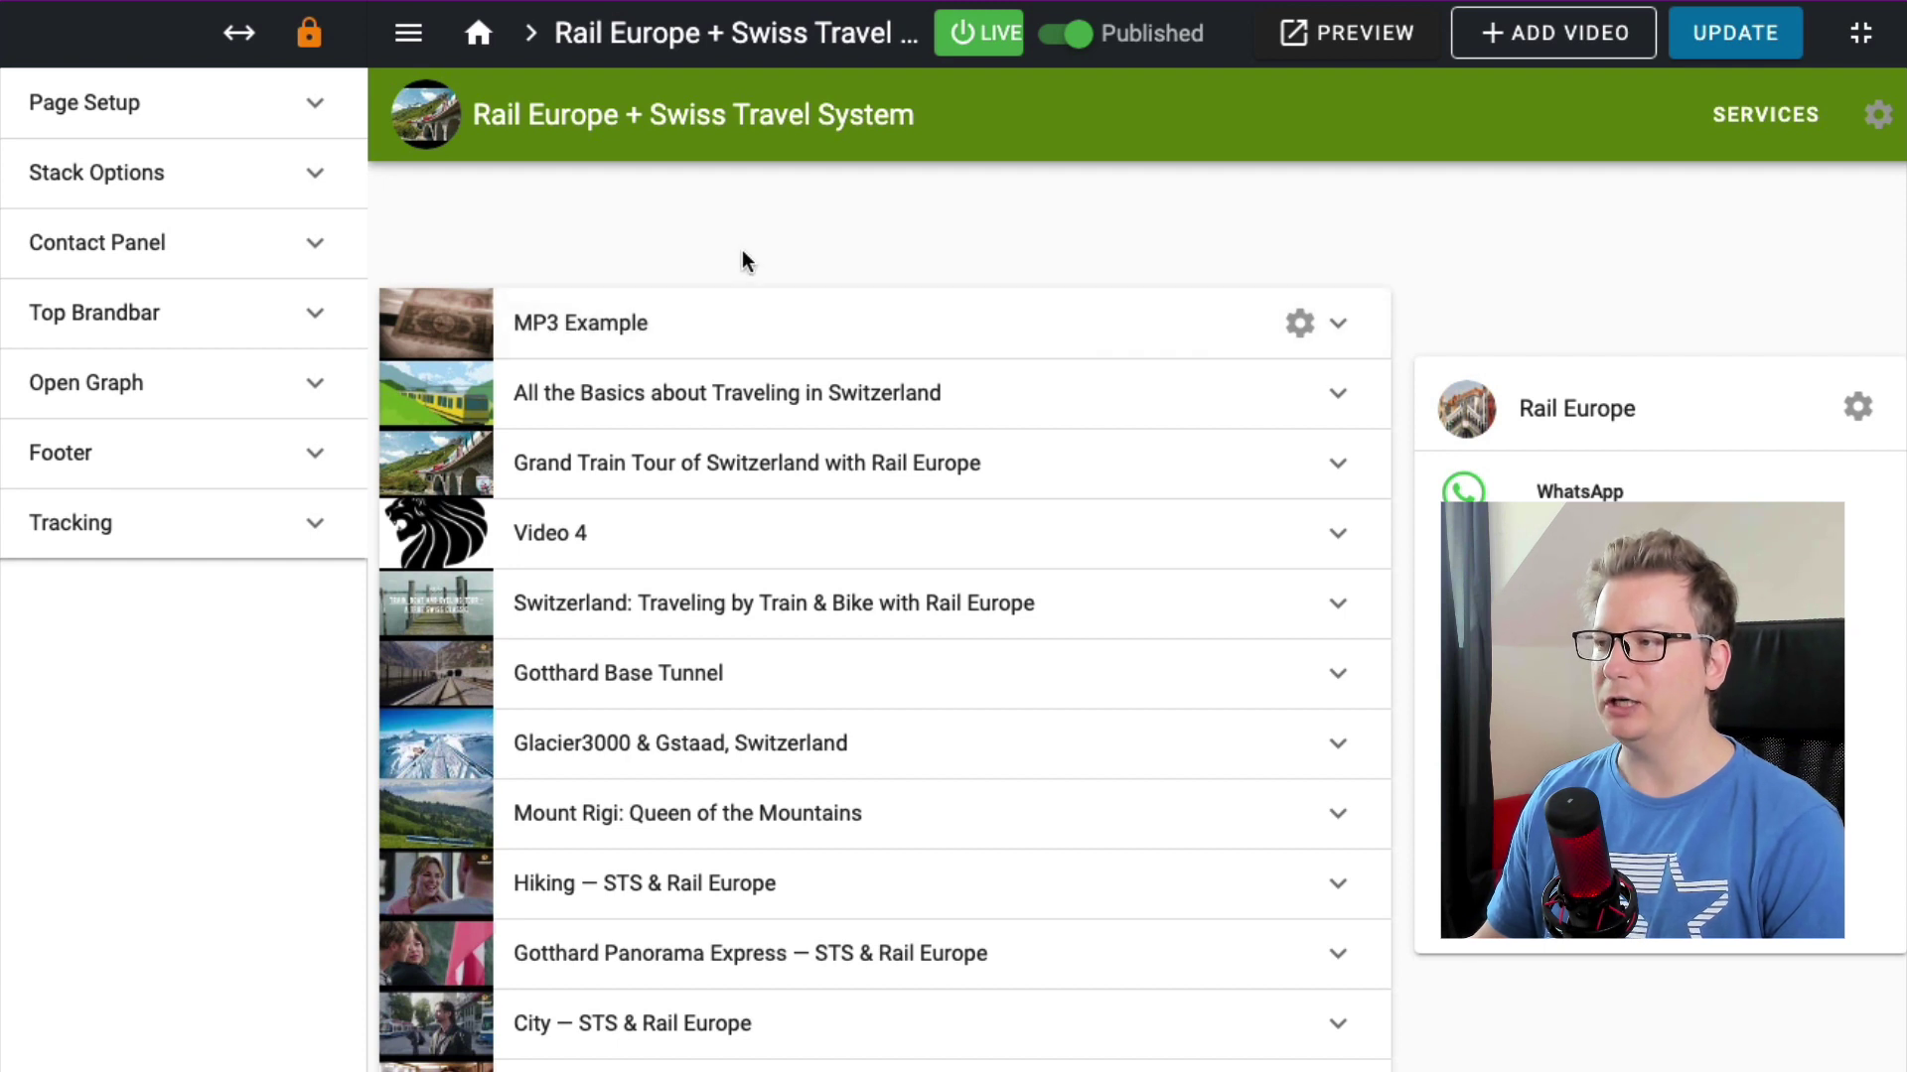
pyautogui.click(213, 187)
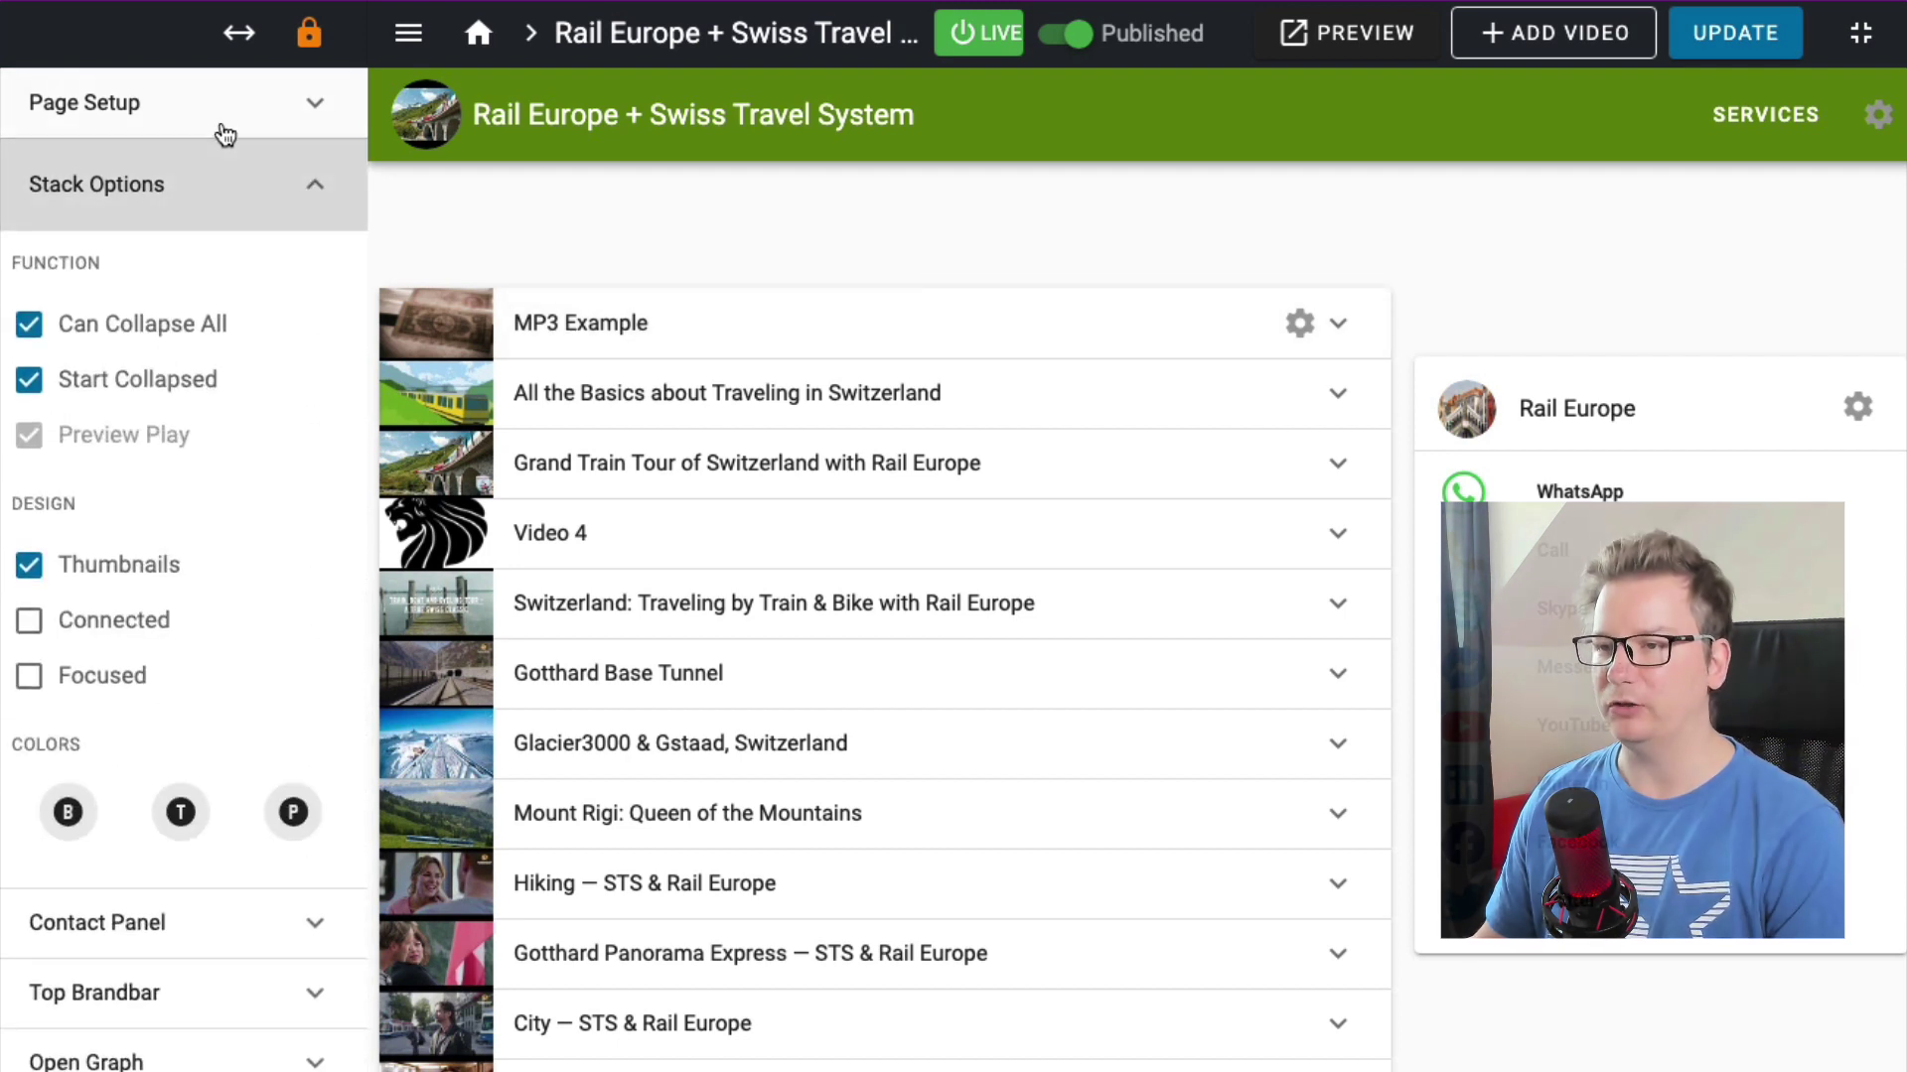
pyautogui.click(221, 159)
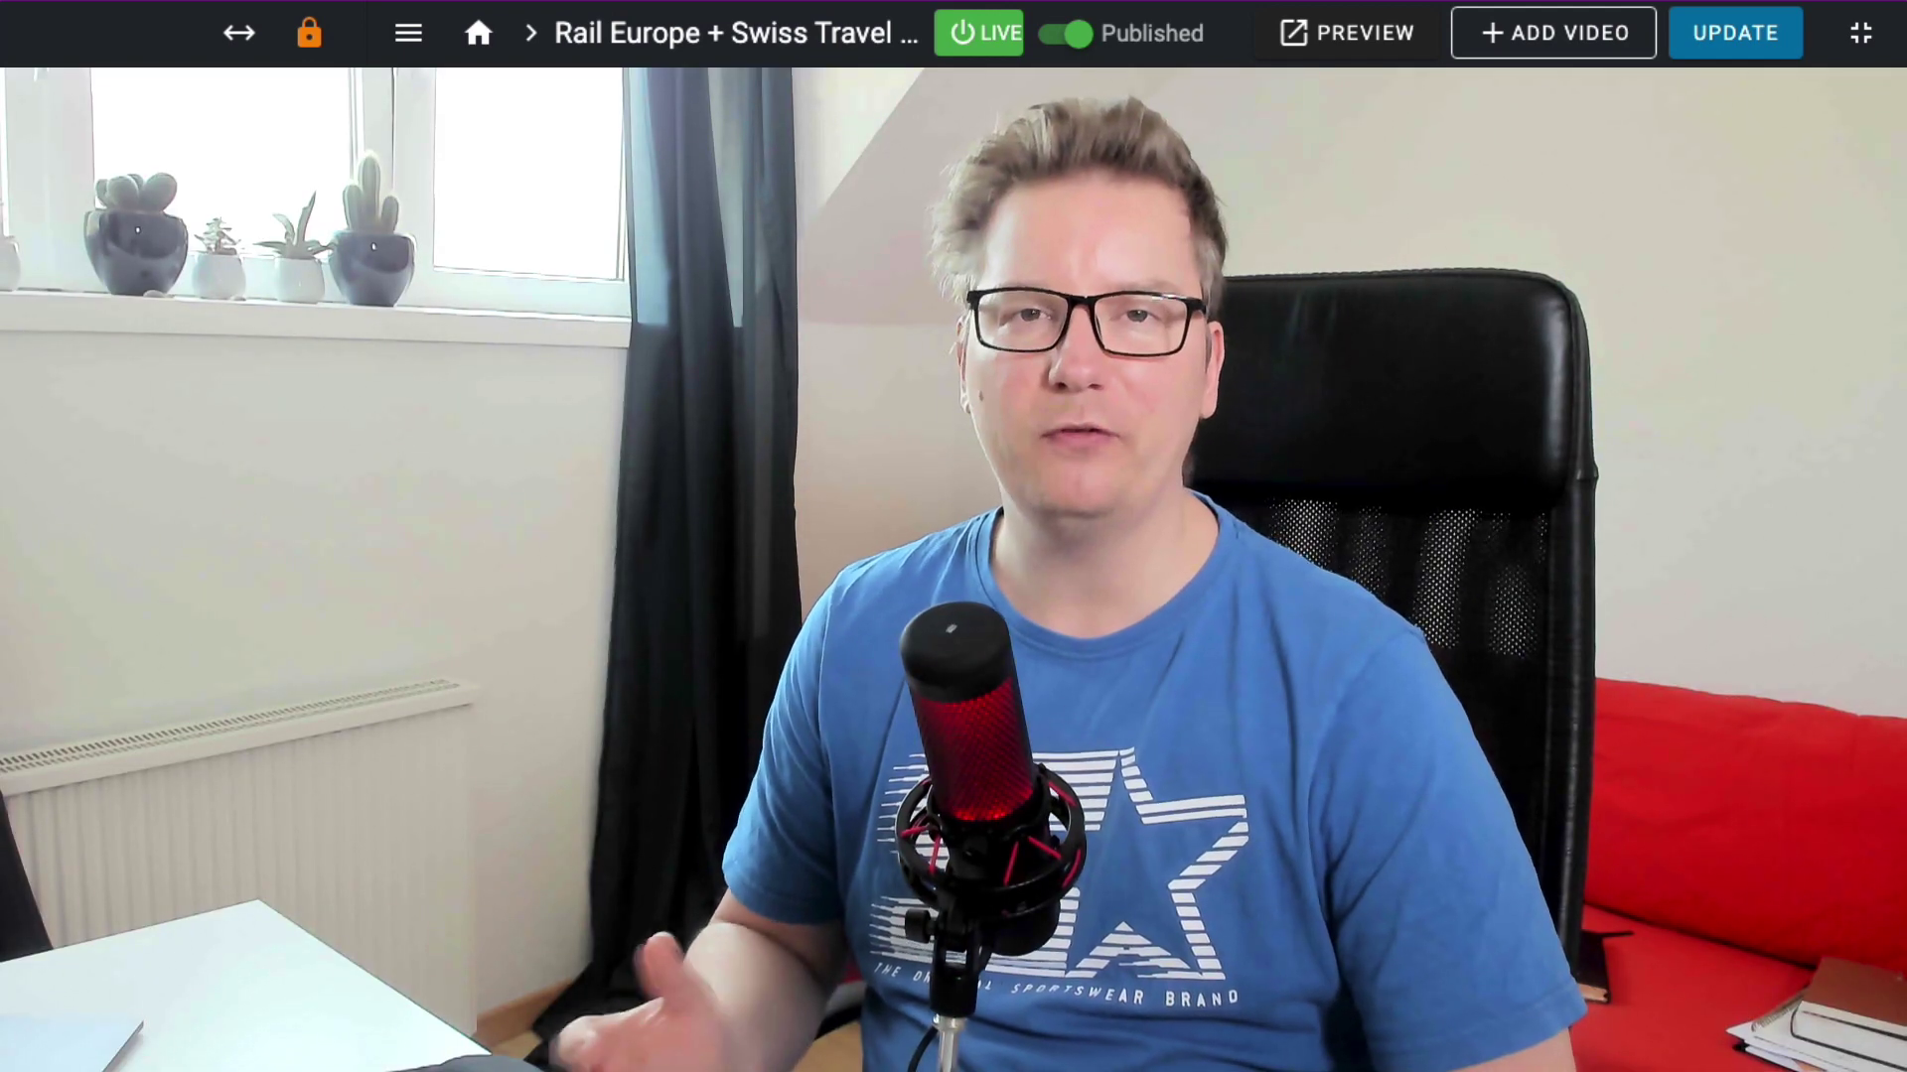